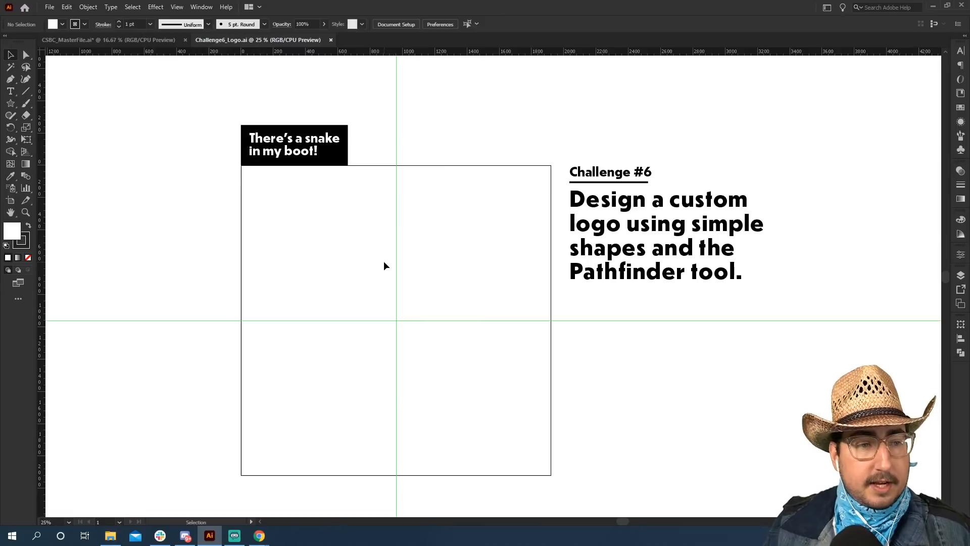
- Draw a freehand S-shaped curve about 833 px wide above the artboard with the Pencil tool
click(14, 114)
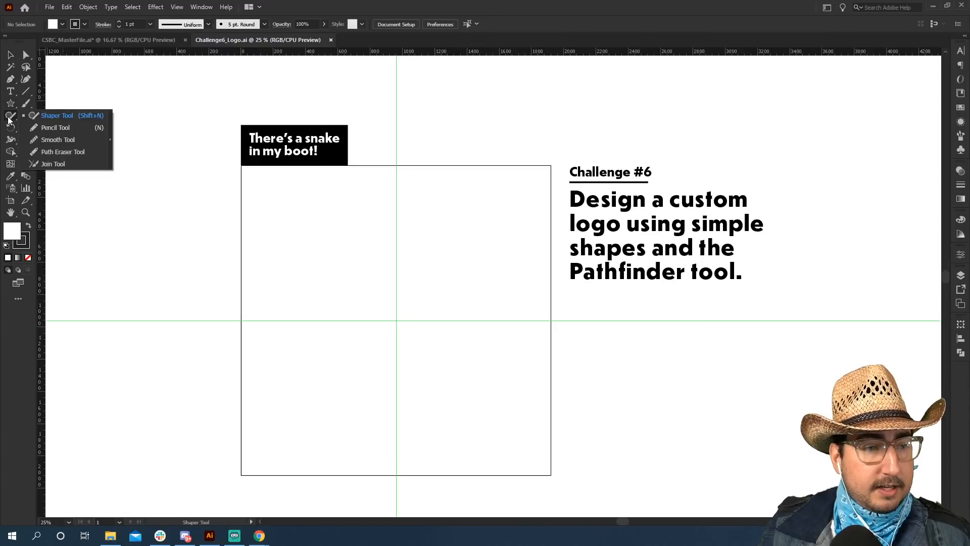
click(67, 129)
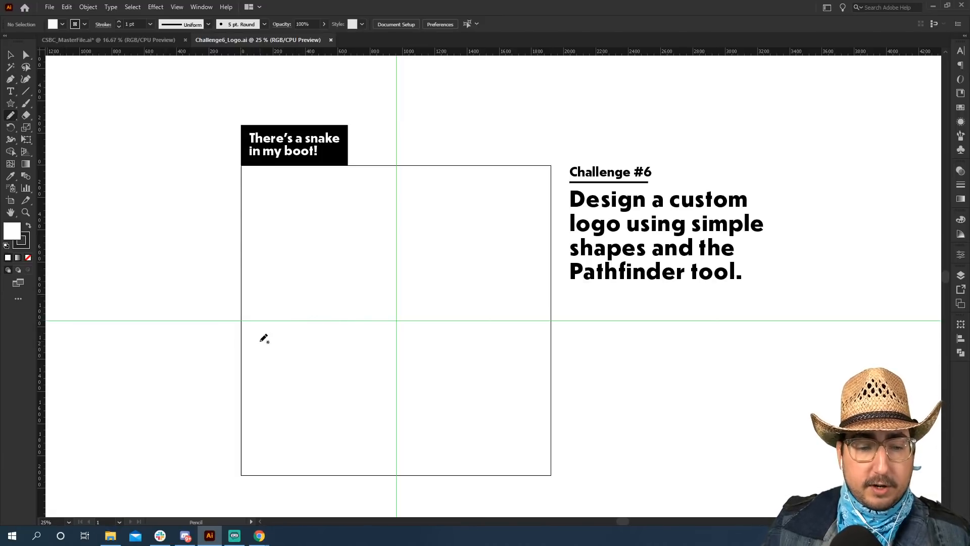
mouse_move(437, 113)
mouse_down()
mouse_move(510, 115)
mouse_move(640, 81)
mouse_up()
key(ctrl+z)
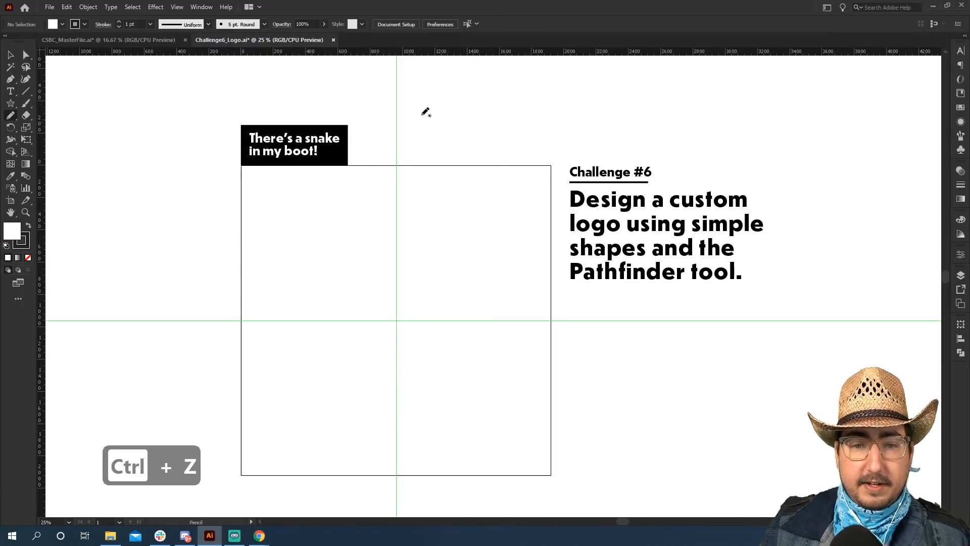
mouse_move(419, 133)
mouse_down()
mouse_move(493, 97)
mouse_move(551, 96)
mouse_up()
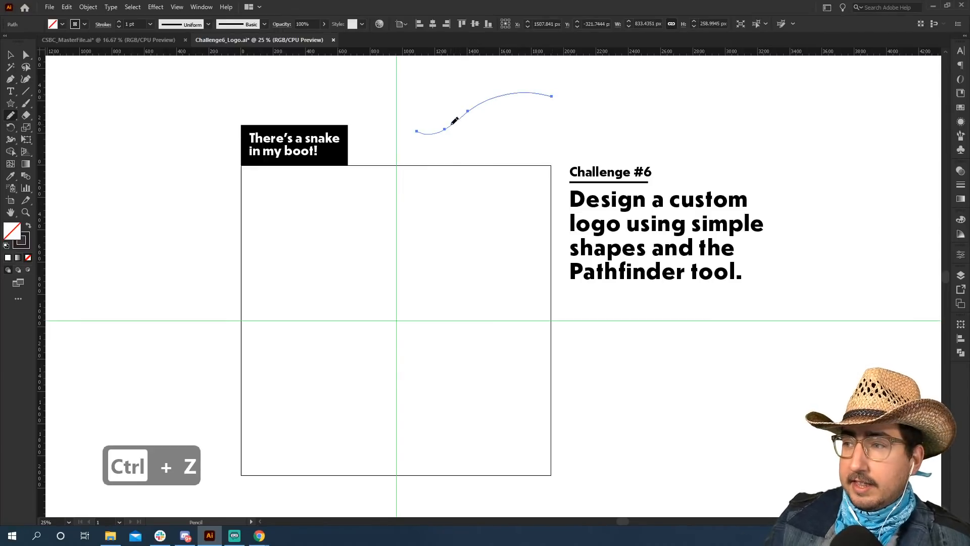
- Draw an open oval curve with the Pencil tool just above the S-shaped curve and deselect it
key(space)
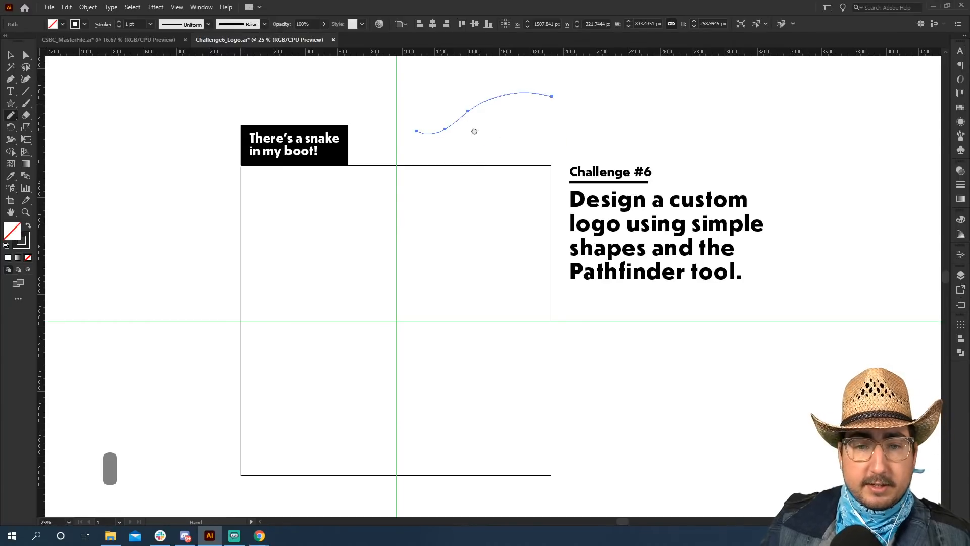
drag(474, 132, 501, 314)
mouse_move(526, 275)
mouse_down()
mouse_move(519, 231)
mouse_move(469, 234)
mouse_move(450, 275)
mouse_move(490, 297)
mouse_move(513, 246)
mouse_move(434, 273)
mouse_move(488, 277)
mouse_up()
key(ctrl+z)
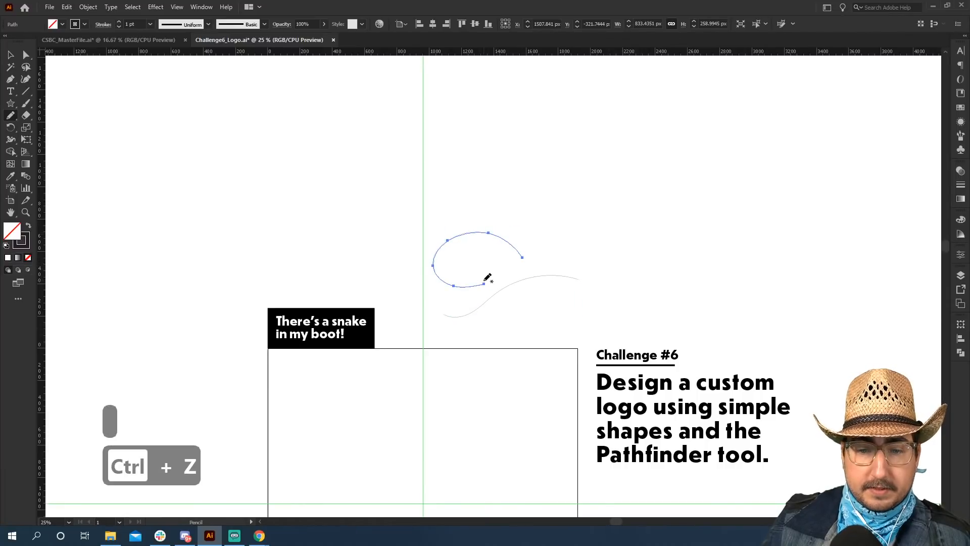
key(v)
click(530, 238)
- Paint a rough, uneven stroke around the outside of the oval curve with the Paintbrush tool
key(b)
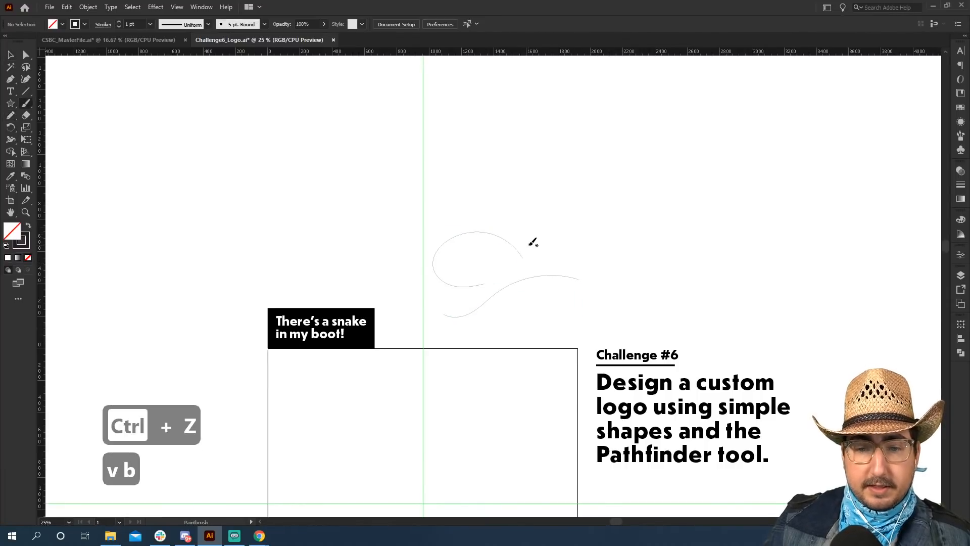
mouse_move(528, 245)
mouse_down()
mouse_move(515, 224)
mouse_move(452, 215)
mouse_move(420, 237)
mouse_move(411, 276)
mouse_move(474, 287)
mouse_up()
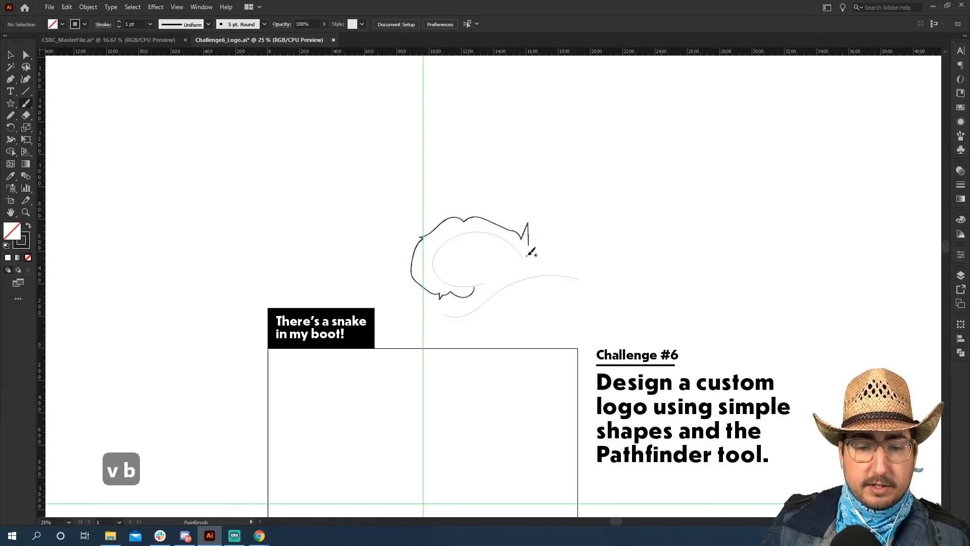
key(v)
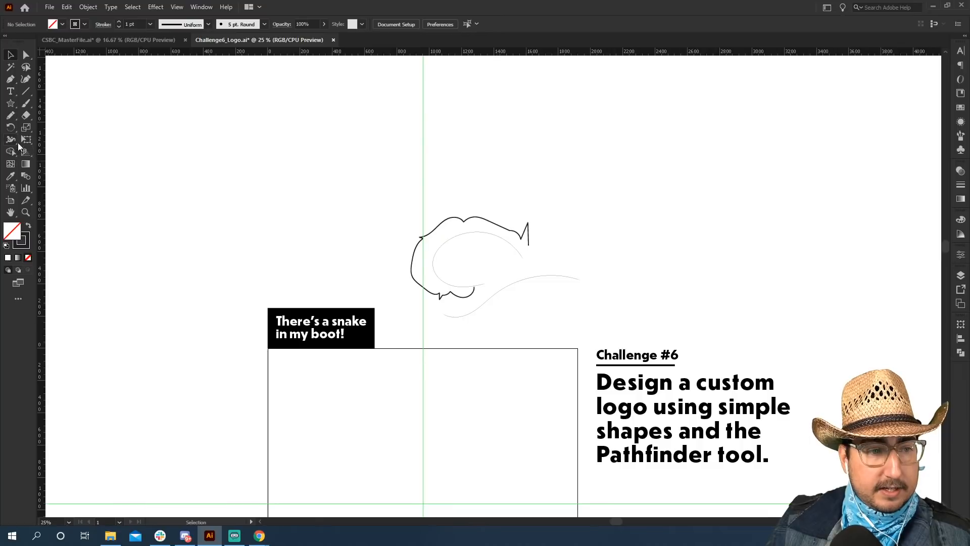
- Draw a flat-bottomed closed shape about 562 by 182 px below the S-shaped curve with the Pencil tool and deselect it
click(12, 116)
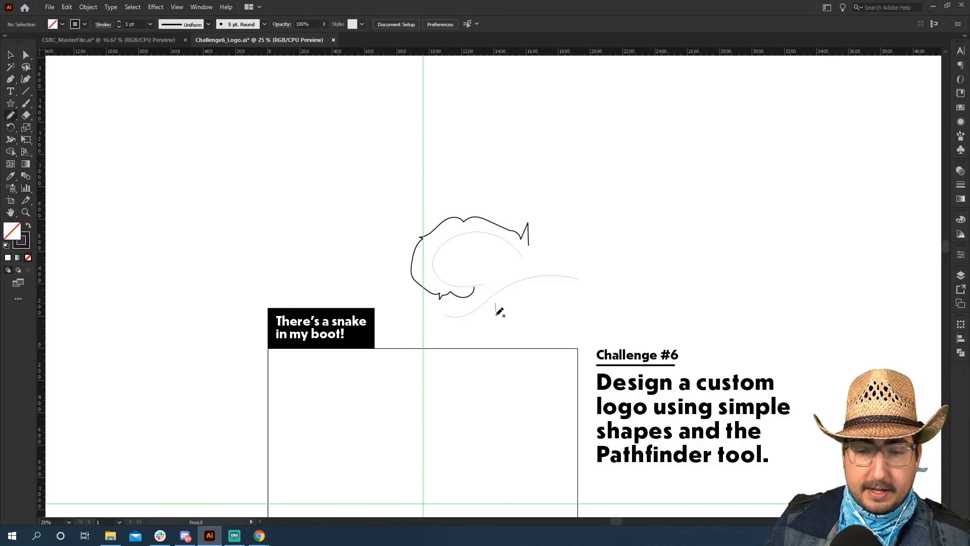
mouse_move(496, 316)
mouse_down()
mouse_move(586, 316)
mouse_move(567, 290)
mouse_move(497, 306)
mouse_up()
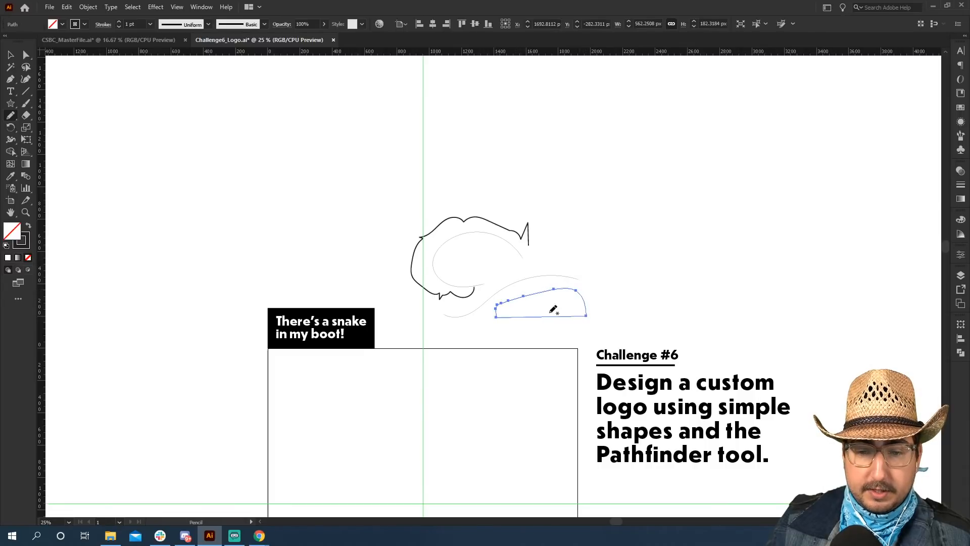
key(v)
click(608, 280)
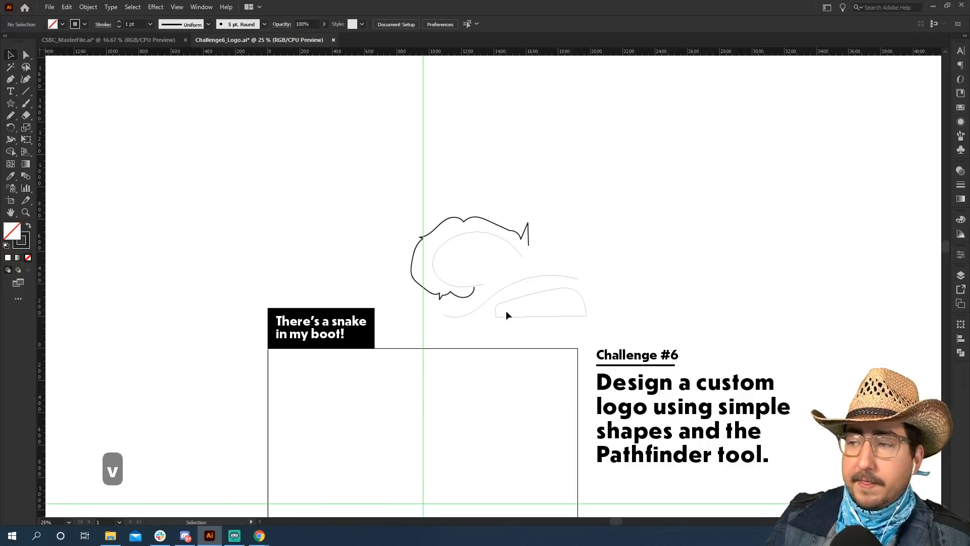
- Duplicate the S-shaped curve slightly above itself, join both copies at their ends, and turn the closed shape's stroke colour into its fill
key(v)
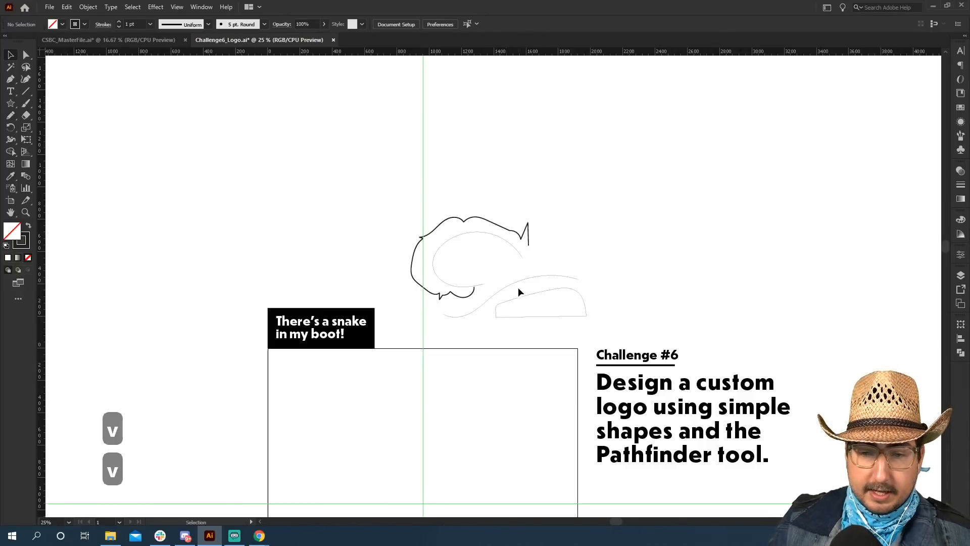
drag(517, 287, 516, 277)
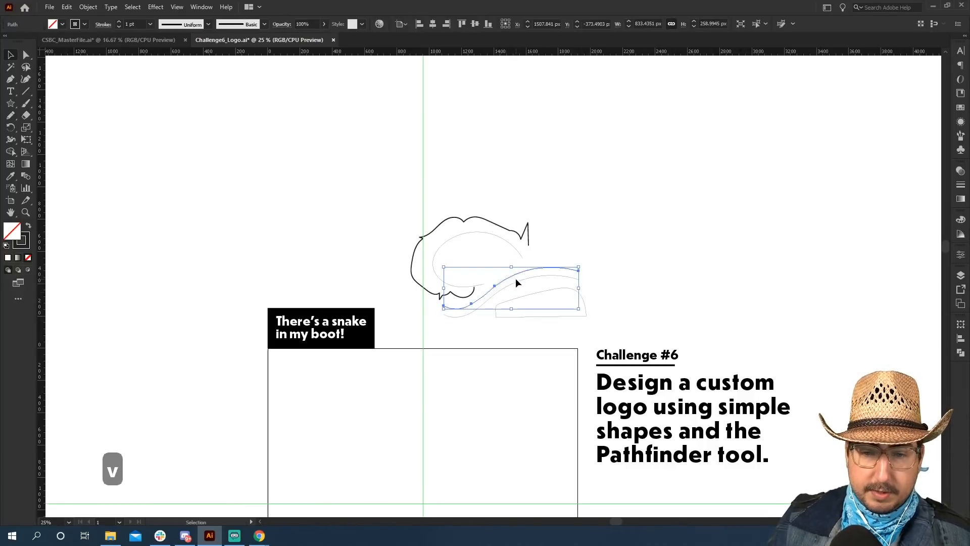
shift+click(517, 280)
key(ctrl+j)
key(ctrl+j)
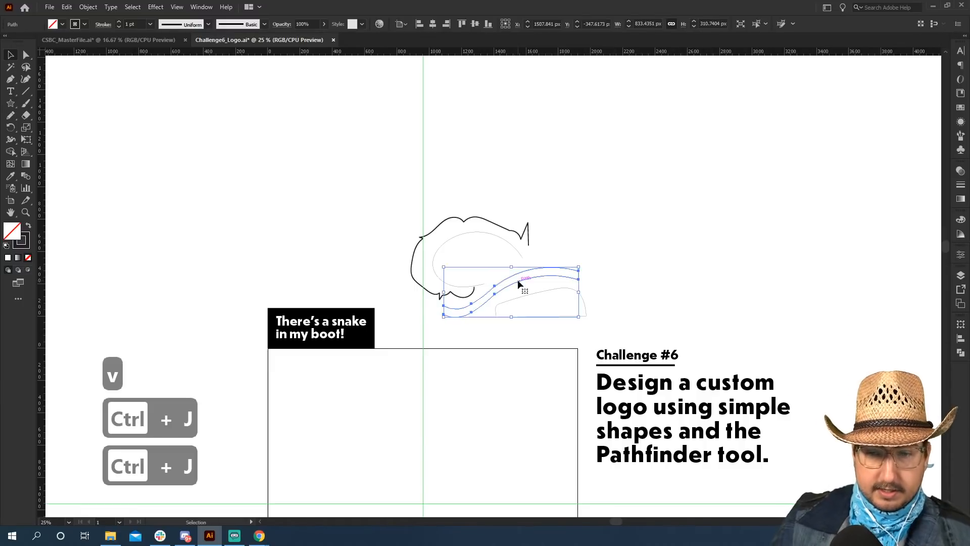
key(shift+x)
key(v)
click(556, 222)
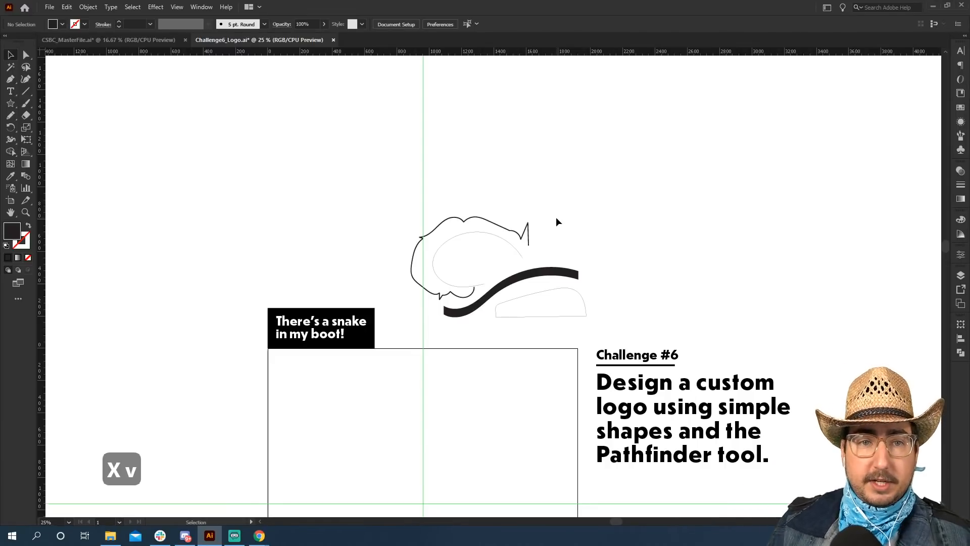
- Select all the practice drawings and move them clear of the artboard, to the upper right of the challenge text
key(space)
drag(476, 403, 497, 210)
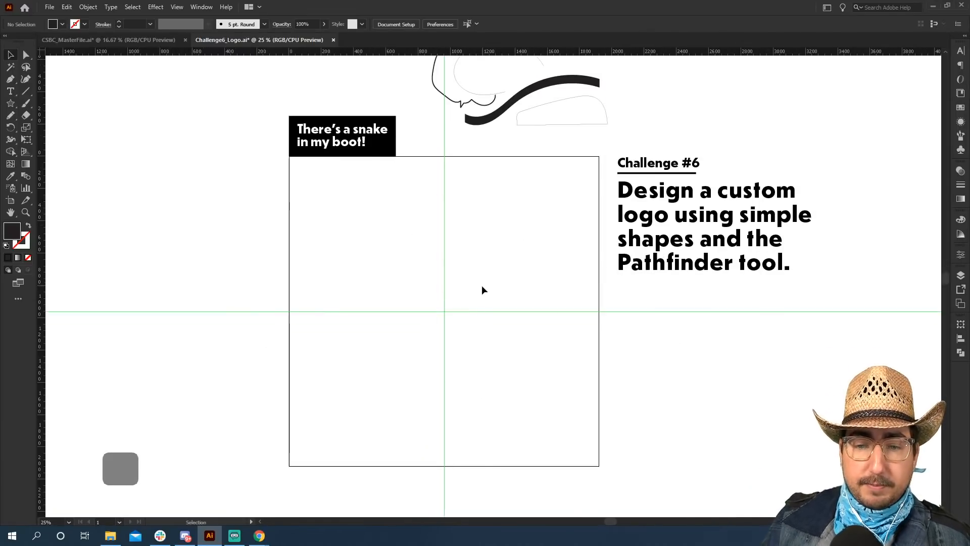
key(space)
drag(310, 86, 396, 203)
mouse_move(361, 82)
mouse_down()
mouse_move(833, 238)
mouse_move(753, 191)
mouse_up()
mouse_move(775, 122)
mouse_down()
mouse_move(522, 253)
mouse_move(511, 268)
mouse_up()
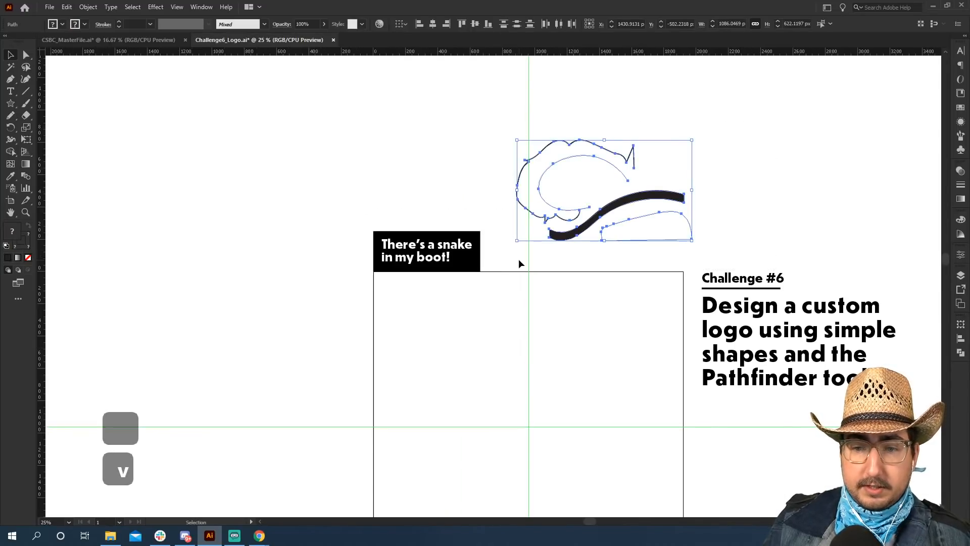
drag(548, 217, 918, 191)
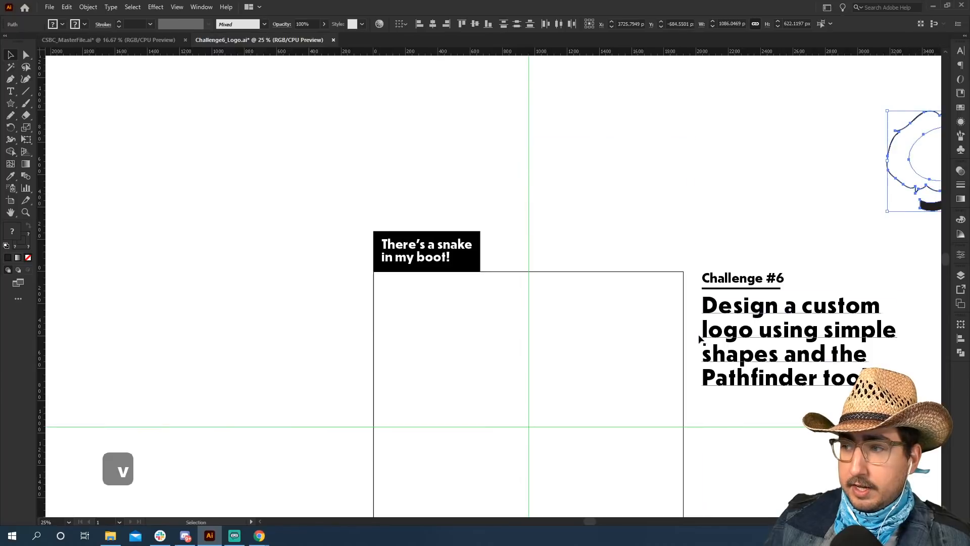
- Draw a wide rectangle about 1559 by 207 px across the middle of the artboard
key(space)
mouse_move(661, 406)
mouse_down()
mouse_move(702, 236)
mouse_move(601, 269)
mouse_up()
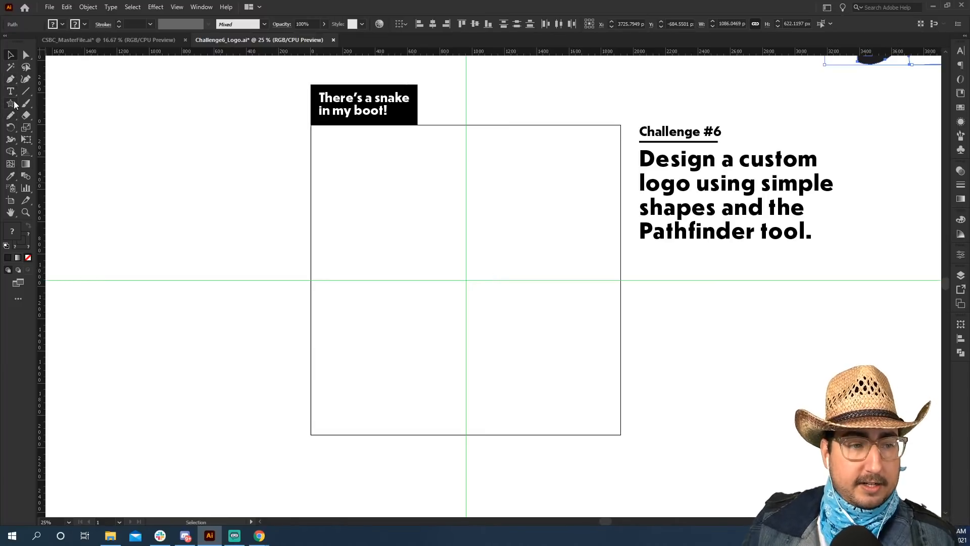
drag(620, 163, 526, 316)
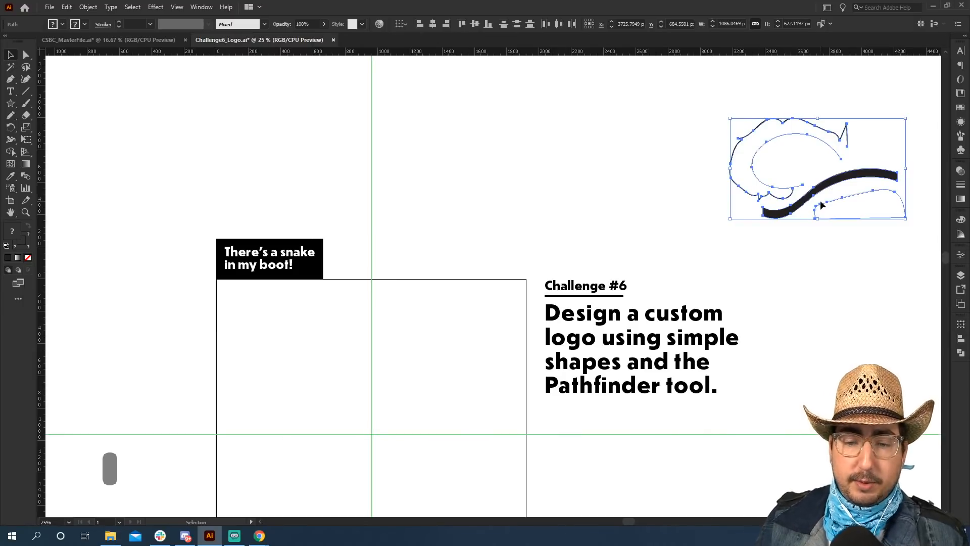
click(442, 409)
drag(442, 408, 516, 245)
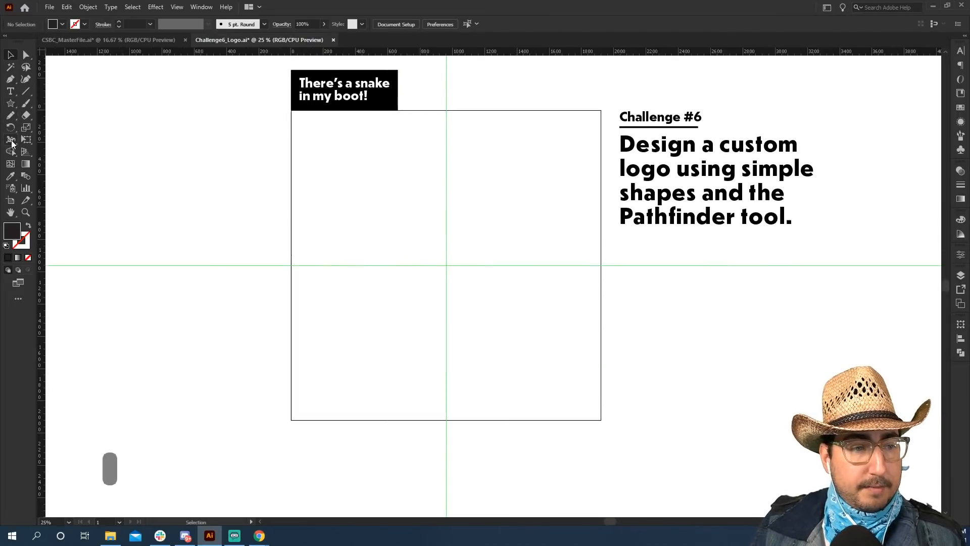
drag(10, 103, 80, 104)
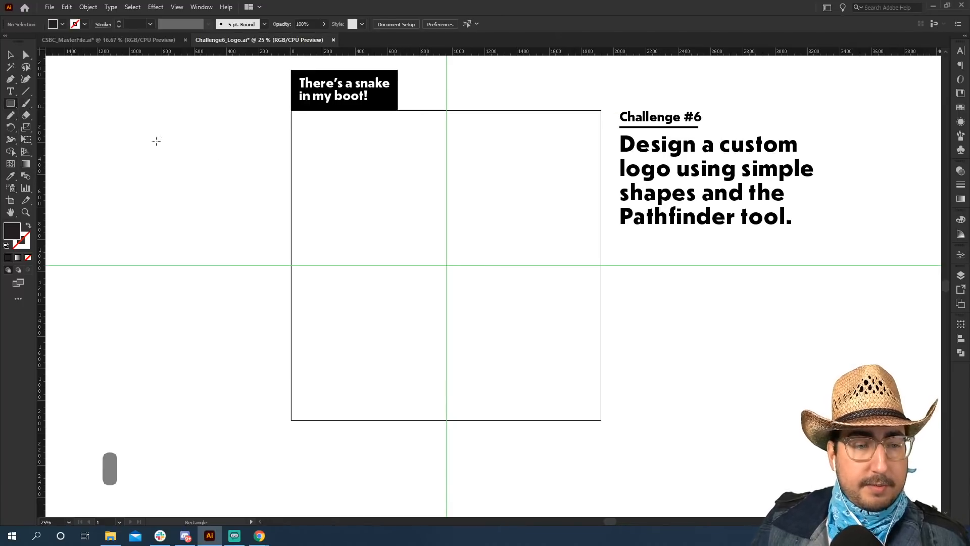
drag(333, 240, 584, 274)
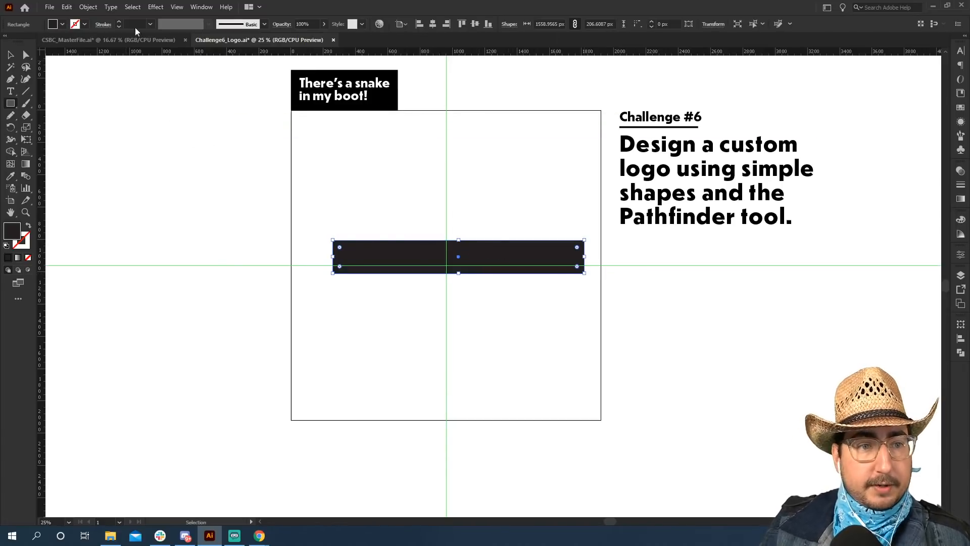
- Try a horizontal Rise warp with 100% bend on the rectangle, cancel it, and delete the rectangle
click(155, 9)
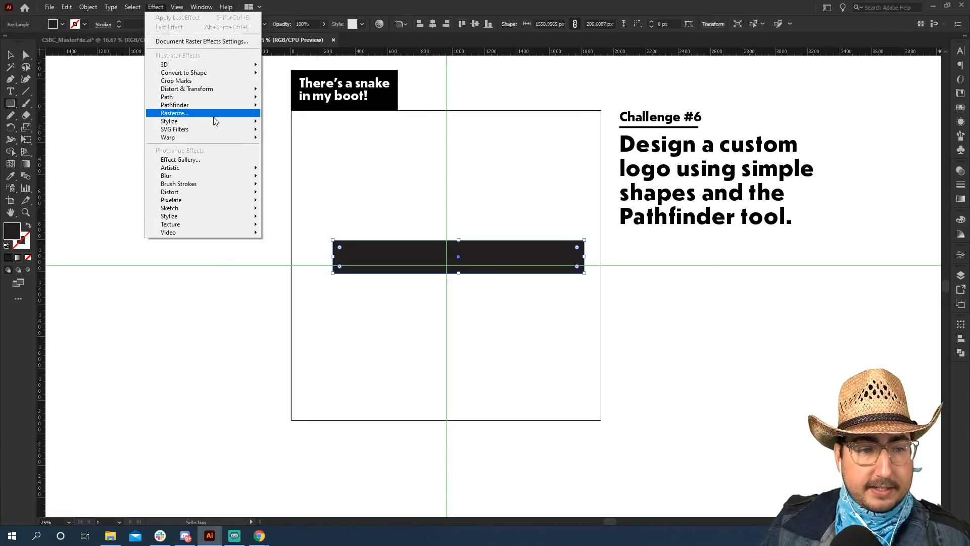
mouse_move(217, 130)
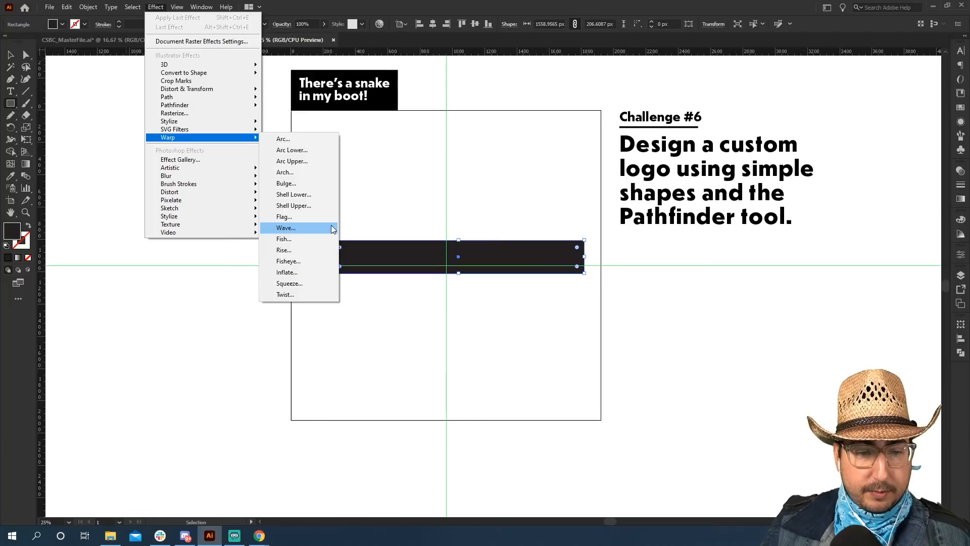
click(313, 250)
drag(449, 195, 627, 240)
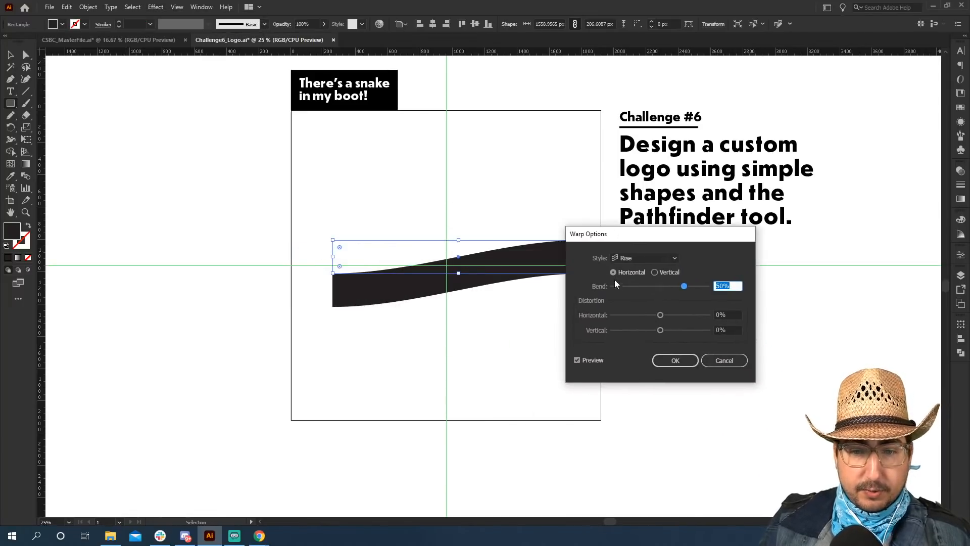
drag(689, 285, 708, 286)
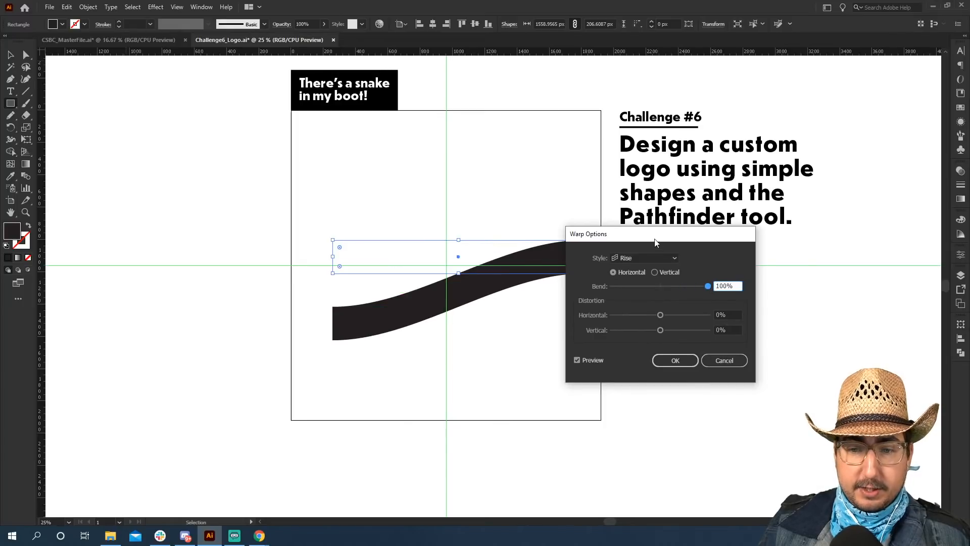
drag(656, 239, 745, 235)
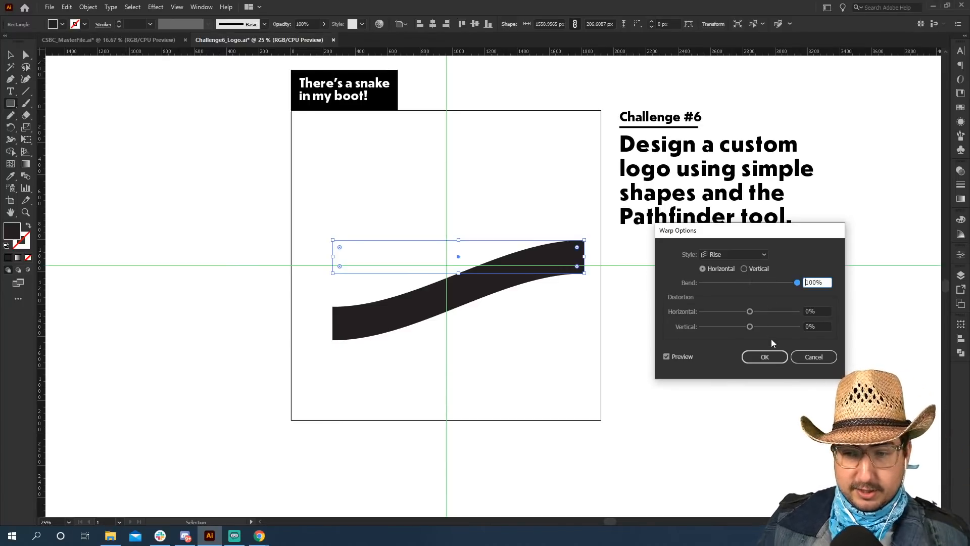
click(808, 356)
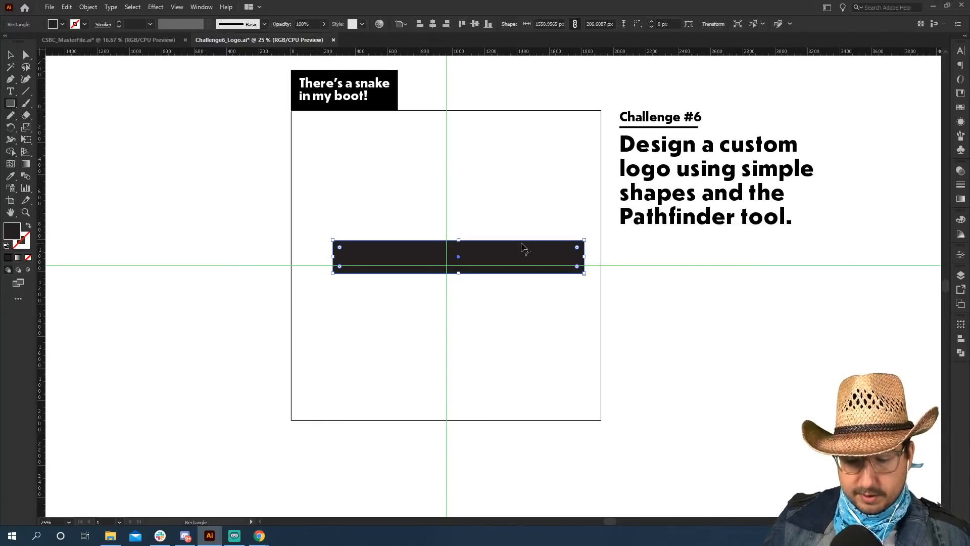
key(BackSpace)
- Draw a straight line about 1343 px long on the artboard's horizontal guide with the Pen tool and swap its fill and stroke
key(p)
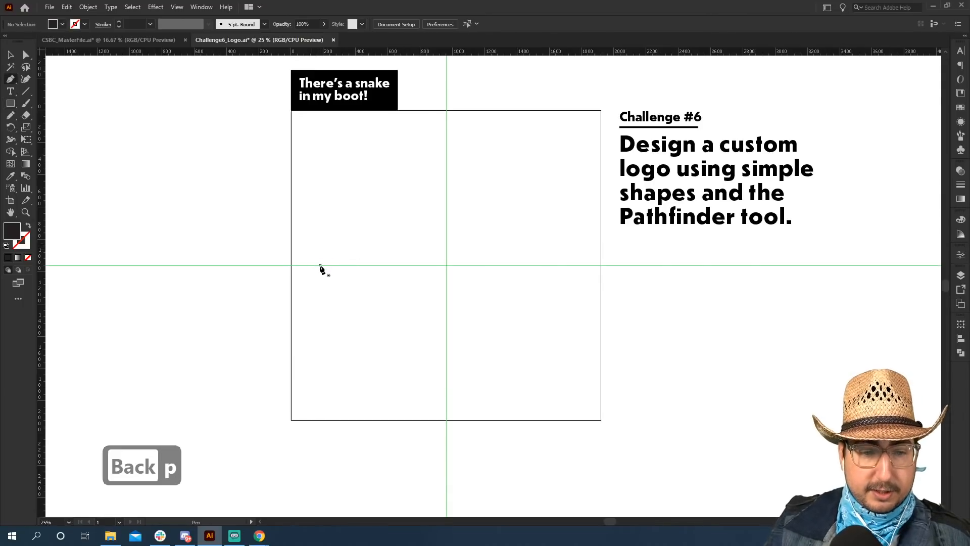
click(320, 265)
click(538, 265)
key(v)
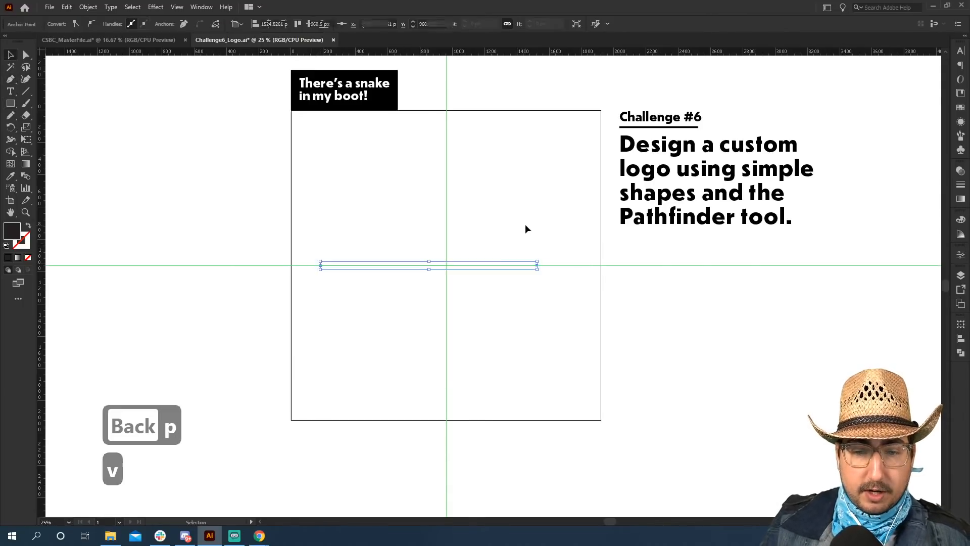
drag(524, 239, 440, 298)
key(shift+x)
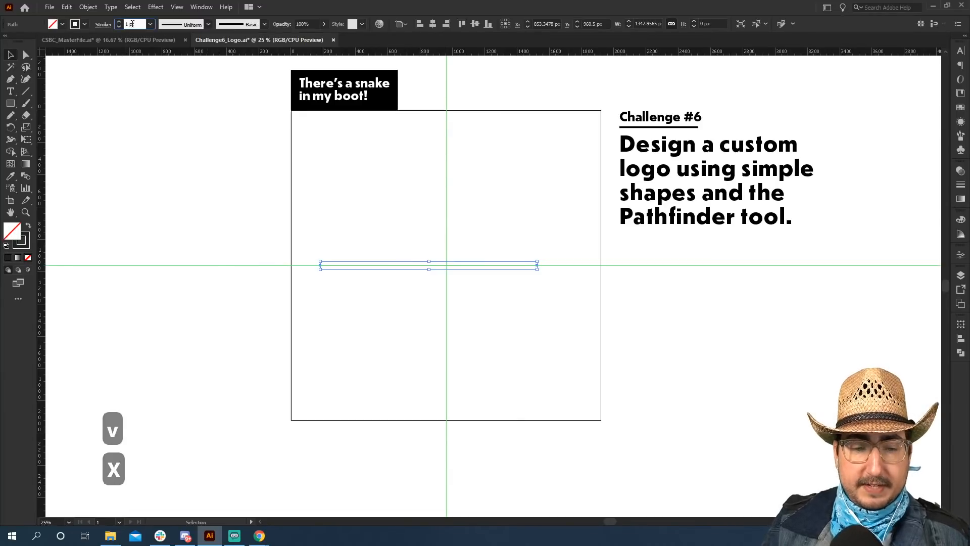
- Thicken the horizontal line's stroke weight to 140 pt
key(shift+Up)
key(shift+Up)
key(shift+Up)
key(shift+Up)
key(shift+Up)
key(shift+Up)
key(shift+Up)
key(shift+Up)
key(shift+Up)
key(shift+Up)
key(shift+Up)
key(shift+Up)
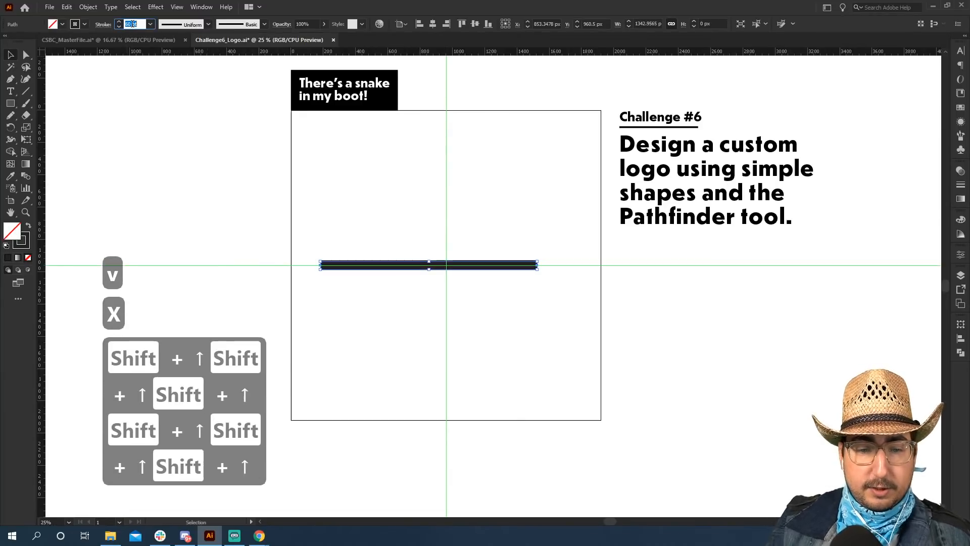
key(shift+Up)
key(shift+Up)
key(shift+Up)
key(shift+Up)
key(shift+Up)
key(shift+Up)
key(shift+Up)
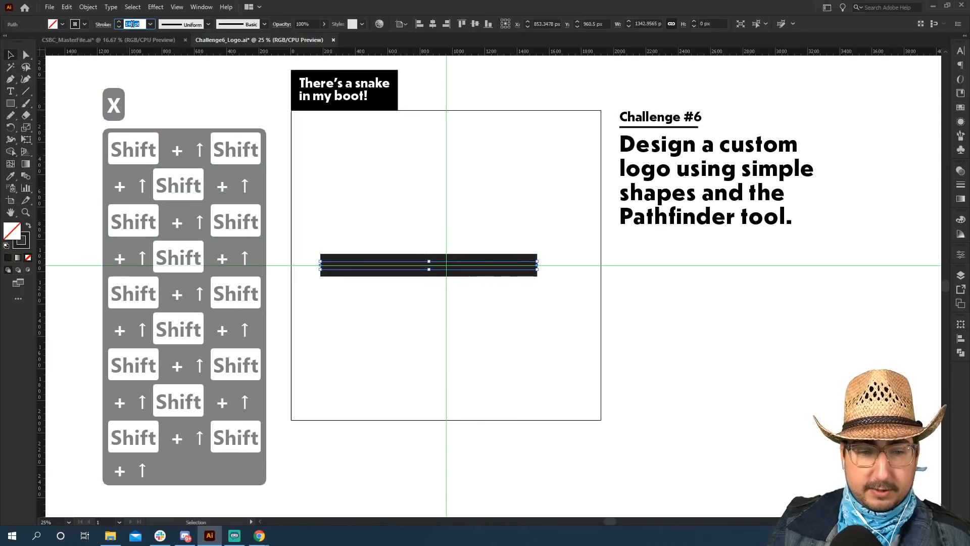
- Set the horizontal line's stroke weight to 170 pt and apply a smooth Zig Zag effect with 100 px absolute size and 1 ridge per segment
key(Return)
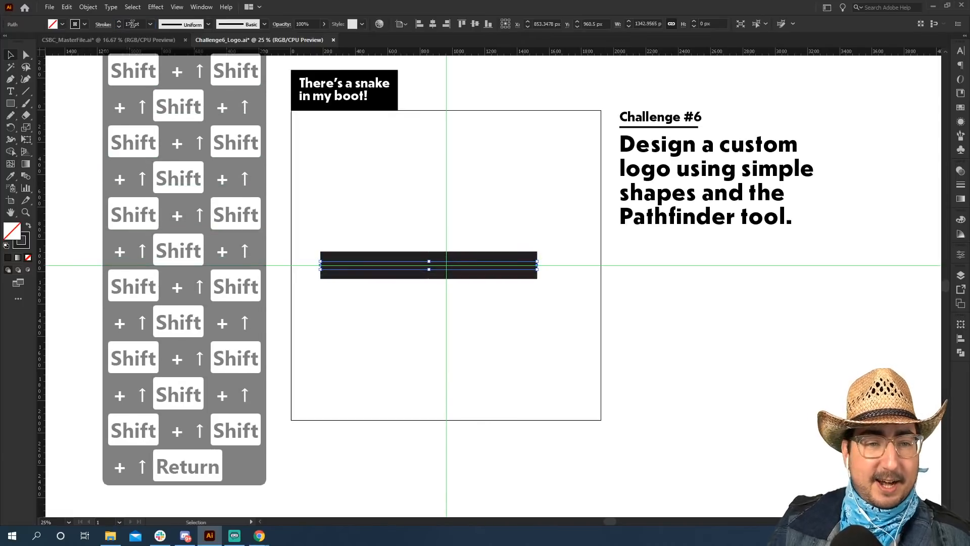
drag(393, 201, 455, 295)
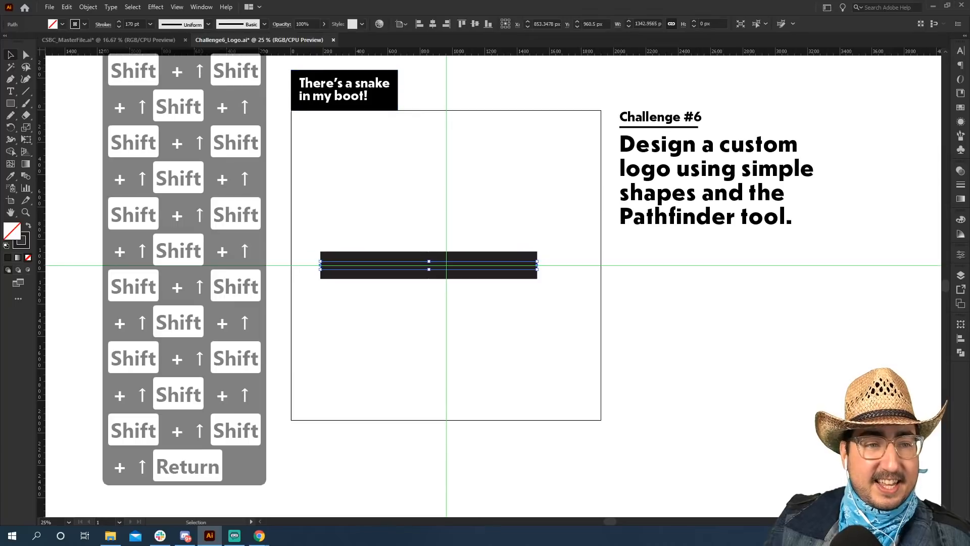
click(156, 7)
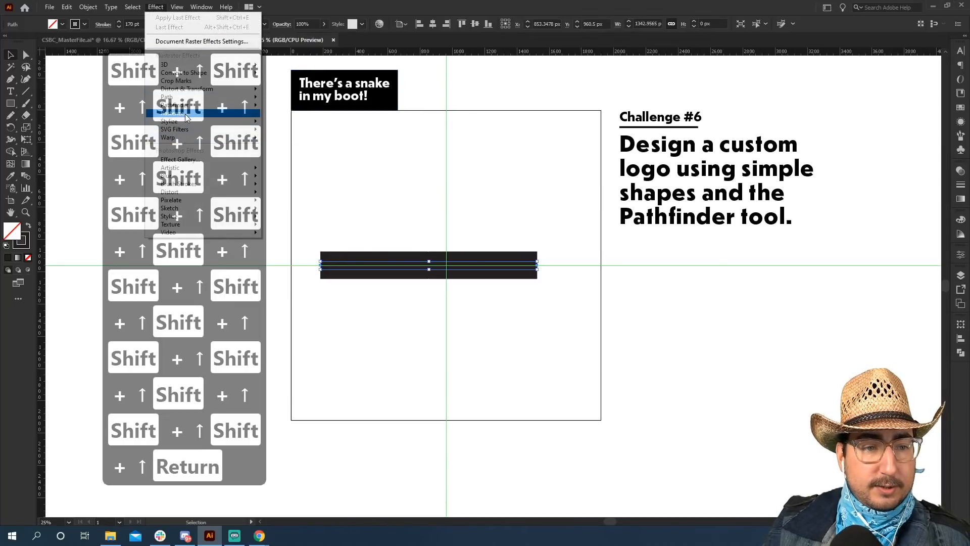
mouse_move(192, 108)
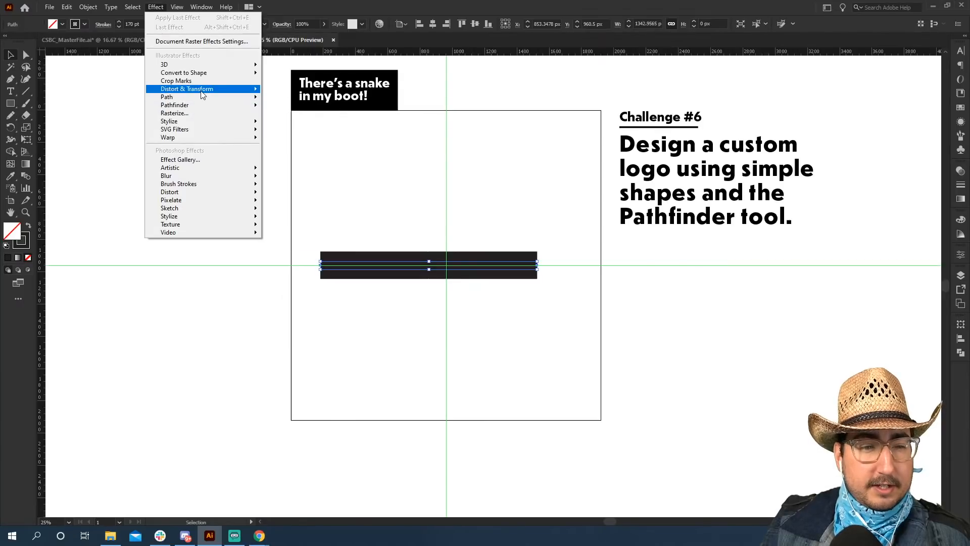
mouse_move(202, 89)
click(288, 157)
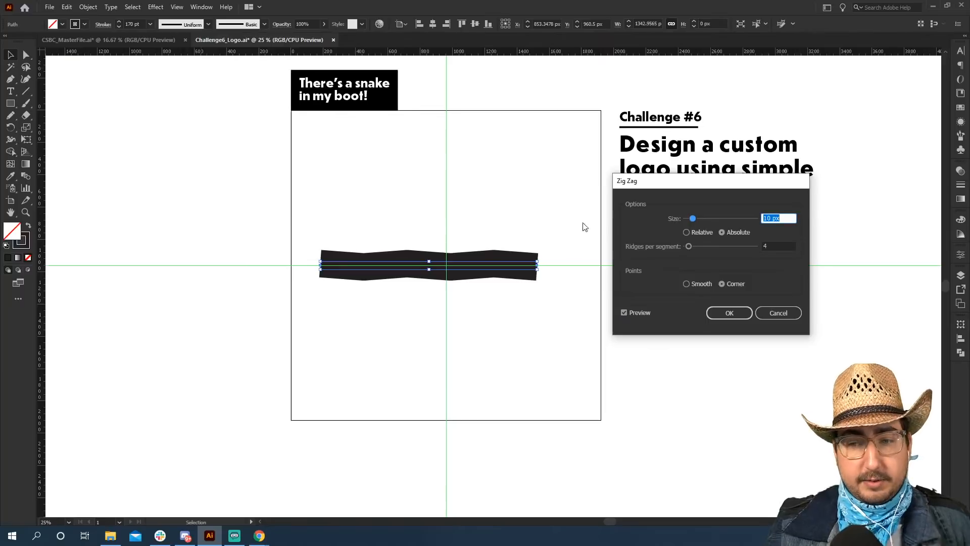
click(687, 284)
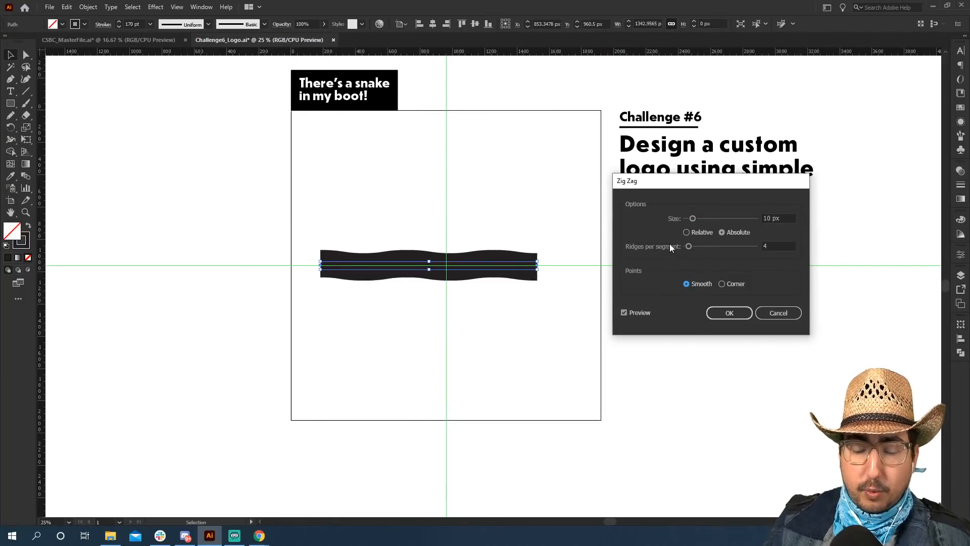
drag(781, 246, 743, 247)
text(1)
key(Tab)
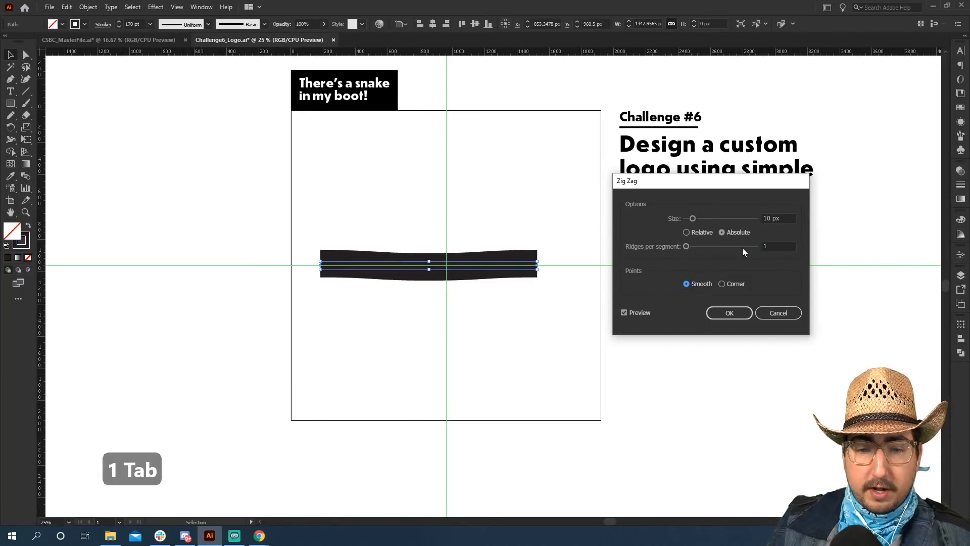
drag(717, 216, 777, 218)
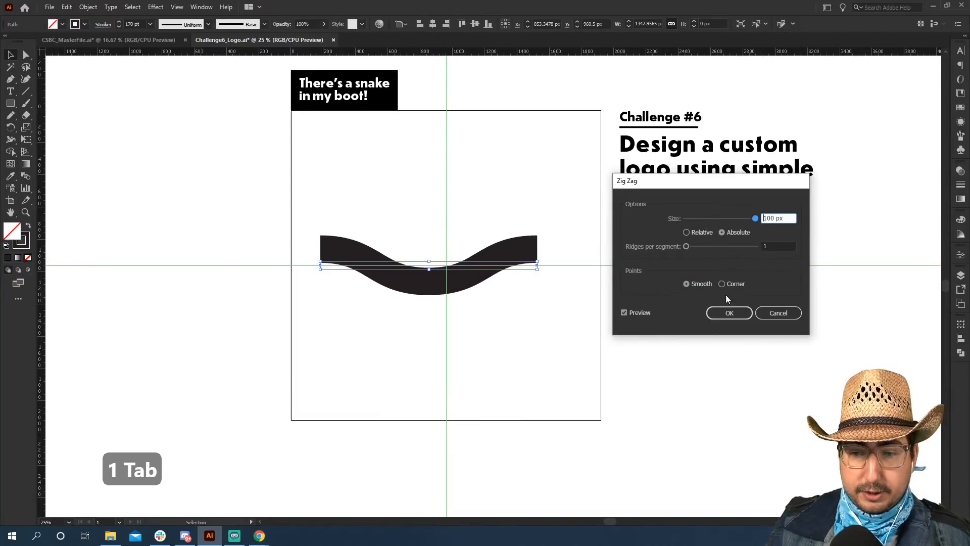
click(724, 310)
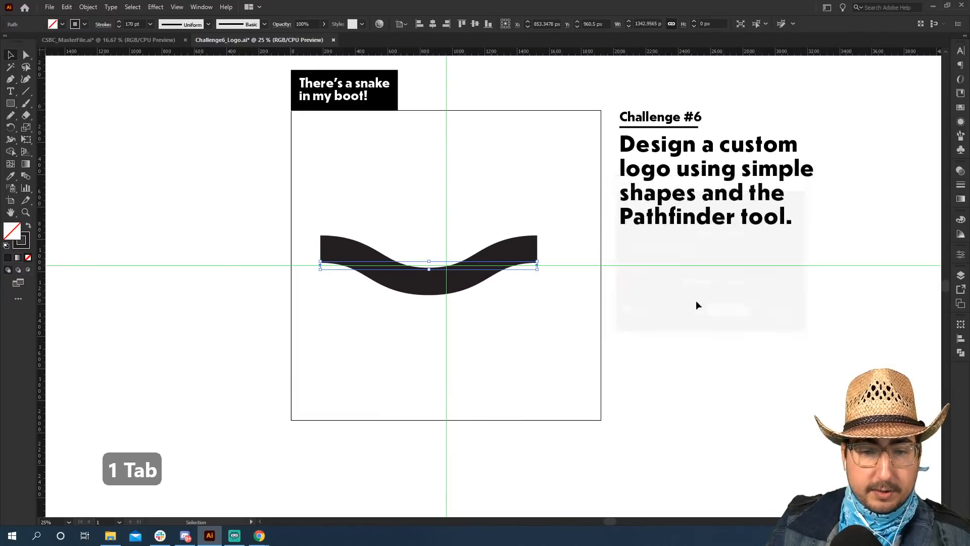
- Expand the appearance of the wavy line and delete its left end anchor point, keeping only the rising right half
click(91, 8)
click(125, 137)
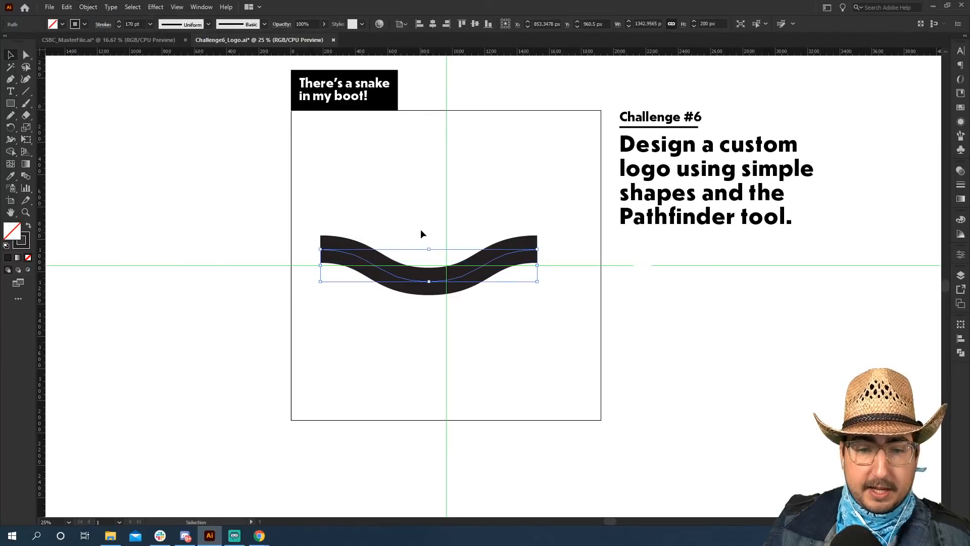
click(420, 228)
key(a)
drag(306, 243, 342, 275)
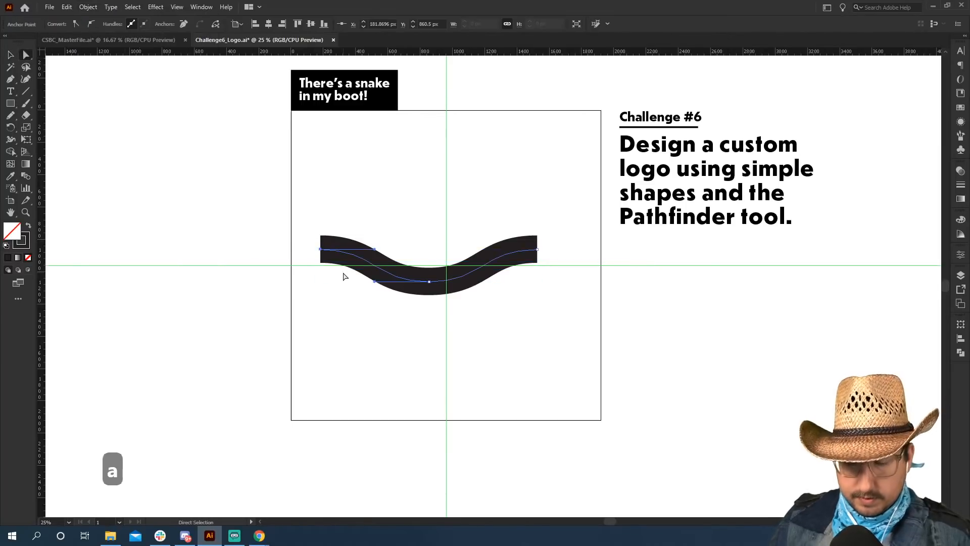
key(BackSpace)
key(v)
click(388, 199)
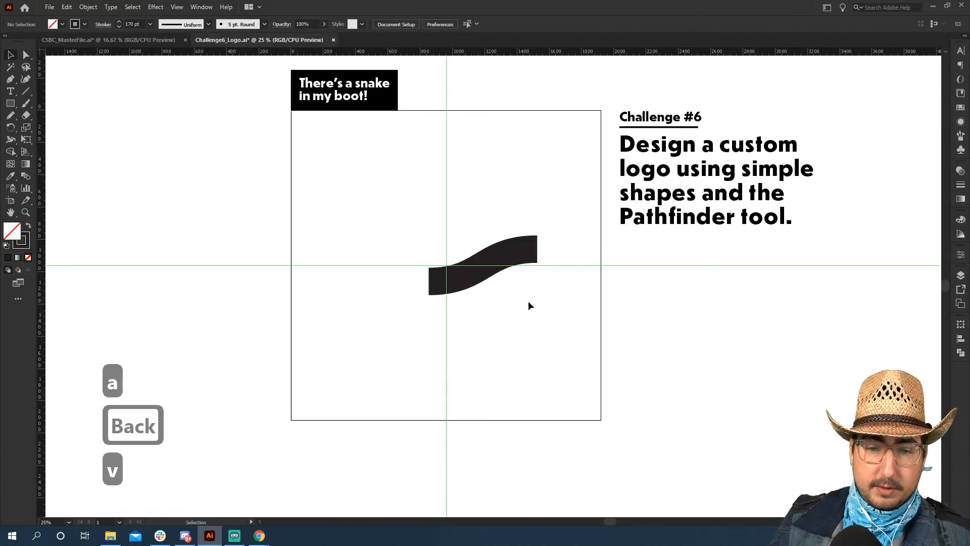
- Scale the remaining S-curve up to about 1425 px wide and centre it on the artboard's guides
drag(528, 302, 457, 230)
key(s)
drag(571, 214, 668, 158)
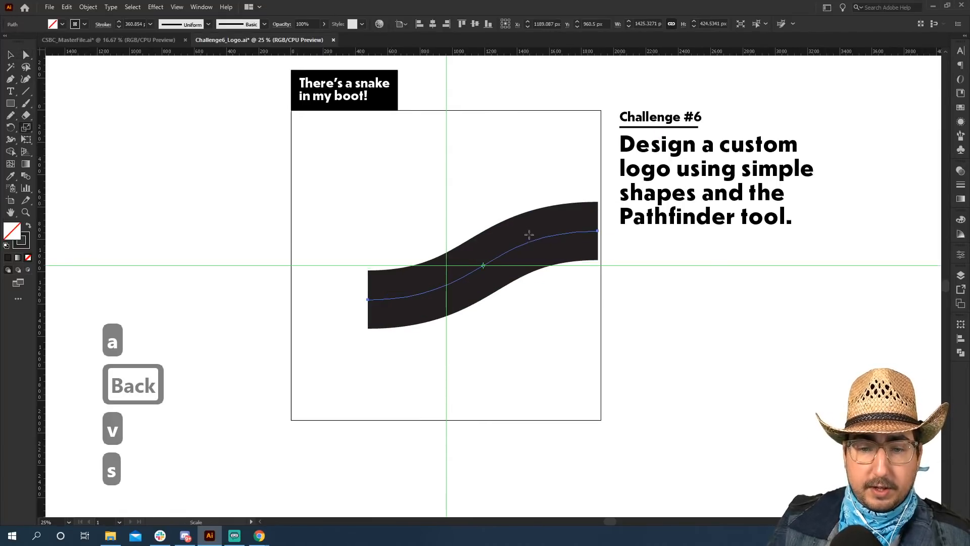
key(v)
drag(526, 242, 497, 241)
click(507, 296)
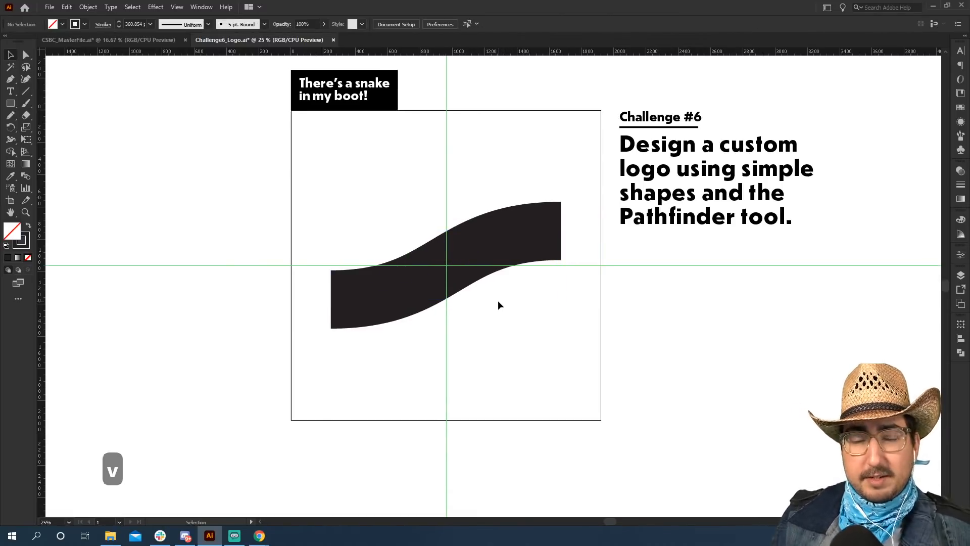
- Set the S-curve's stroke weight to 200 pt
drag(381, 228, 476, 370)
double_click(133, 23)
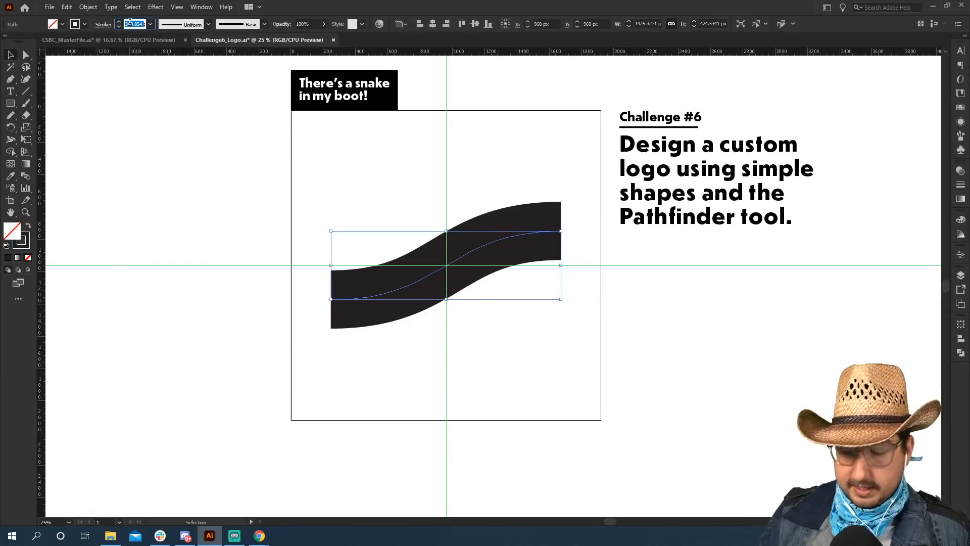
text(200)
key(Return)
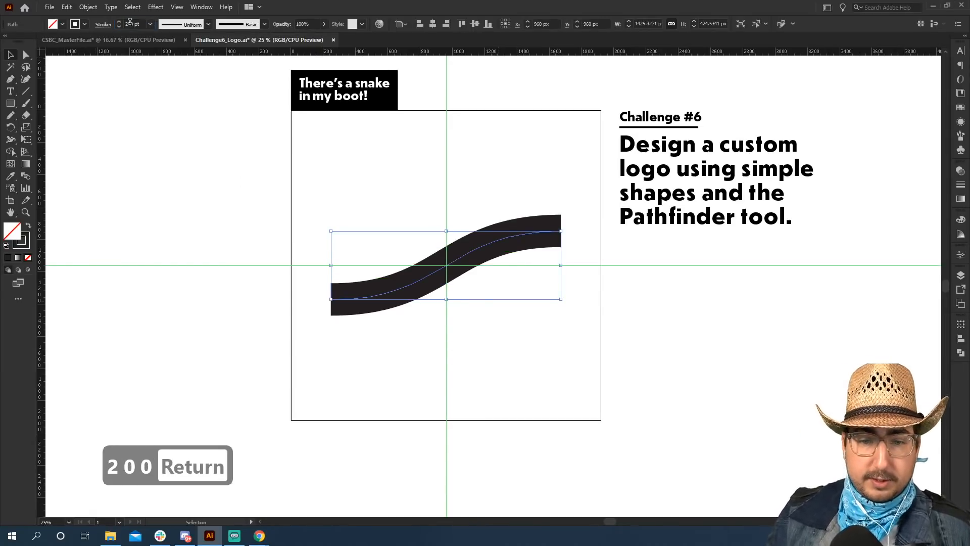
click(259, 236)
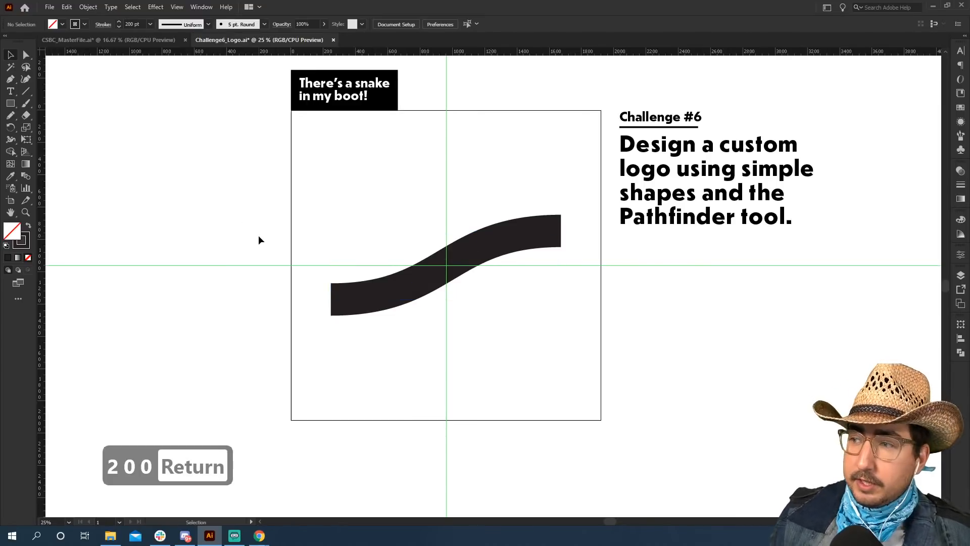
- Draw a stroked circle about 714 px in diameter around the curve's middle and move it slightly up and left to form a loop
key(l)
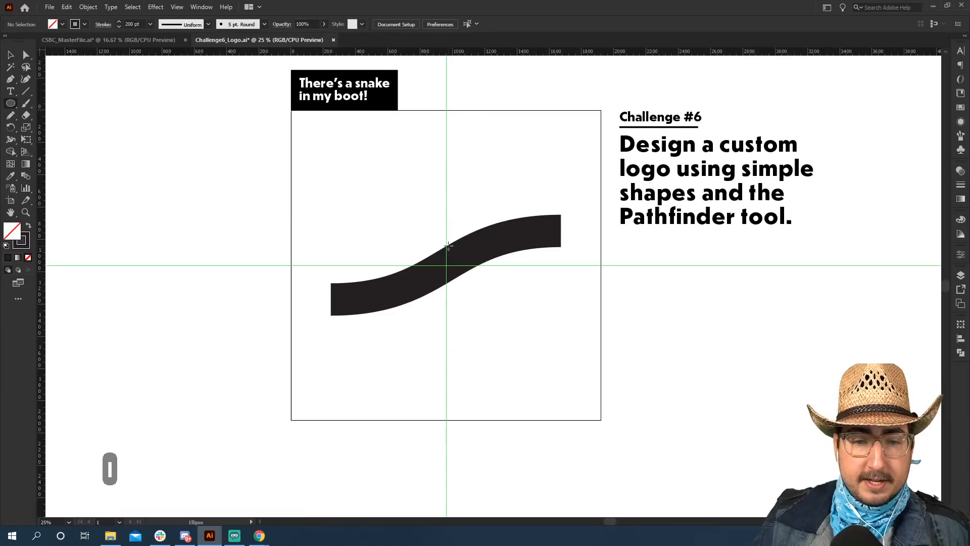
mouse_move(445, 244)
mouse_down()
mouse_move(379, 162)
mouse_move(389, 186)
mouse_up()
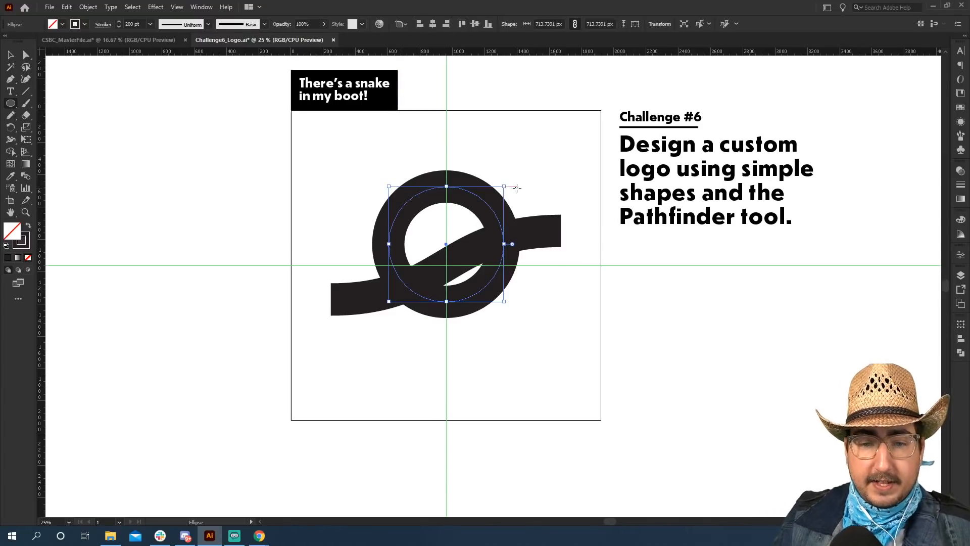
key(v)
drag(503, 228, 495, 215)
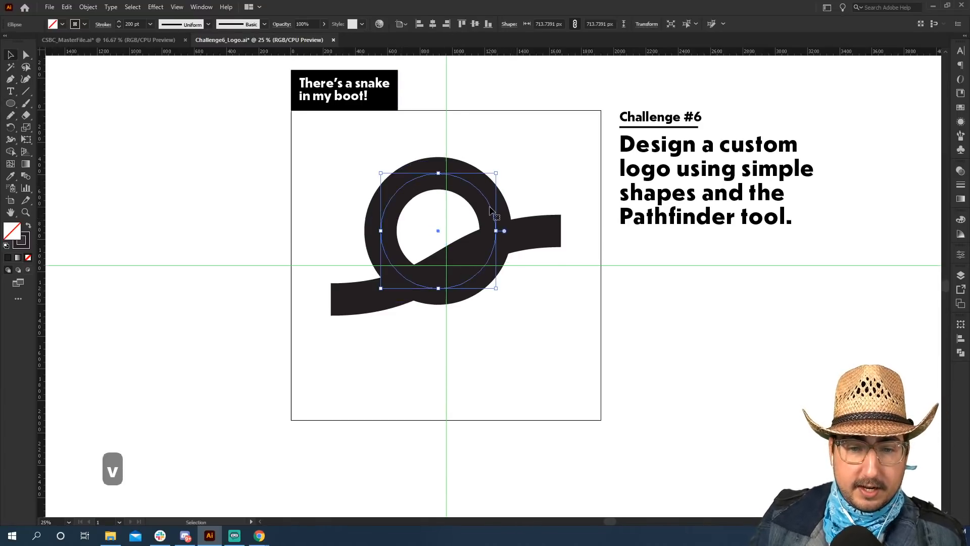
click(563, 175)
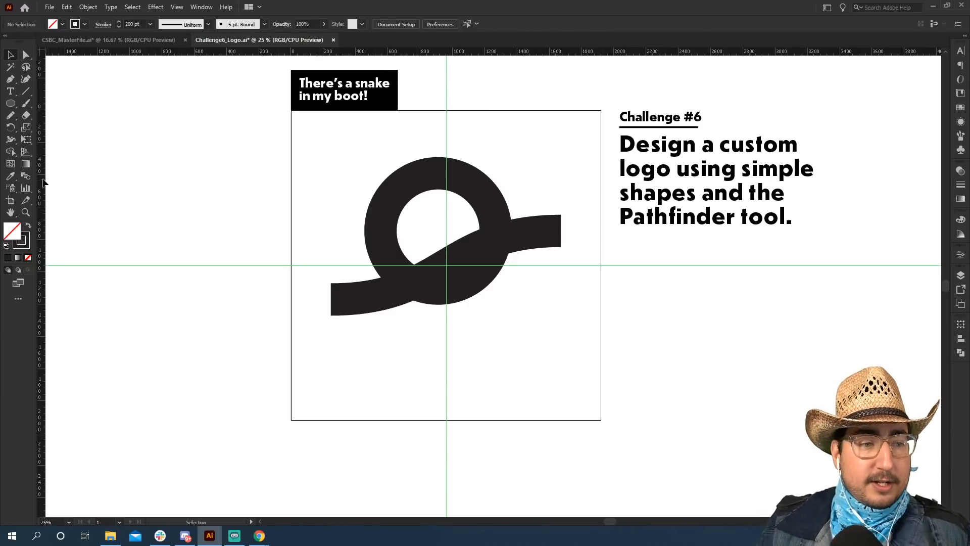
- Create a 3-sided polygon with a 50 px radius left of the circle and swap its fill and stroke to make a solid triangle
click(10, 104)
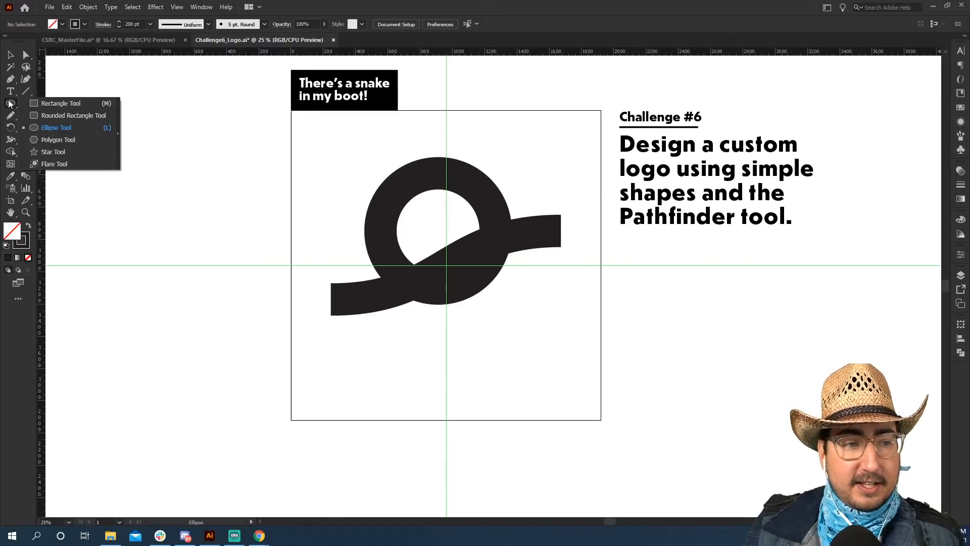
click(59, 142)
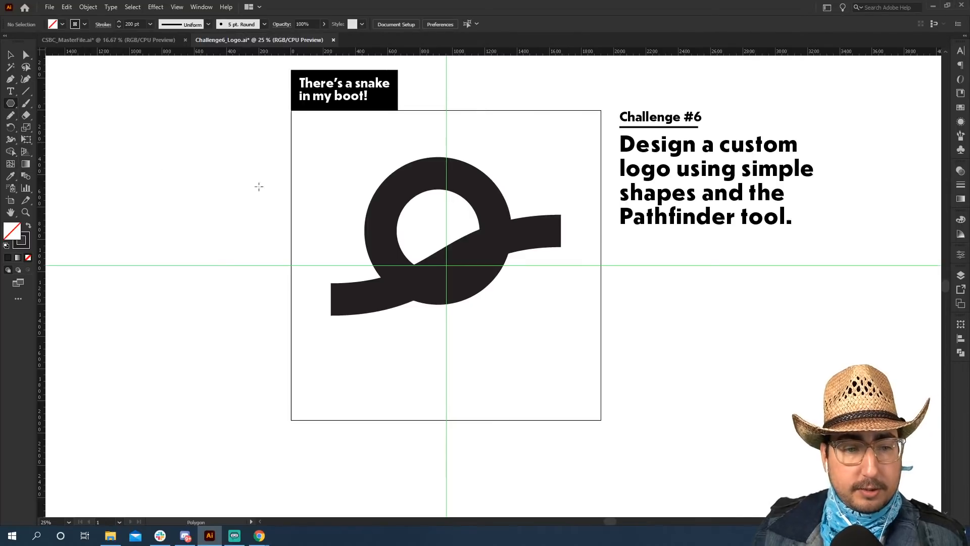
click(312, 189)
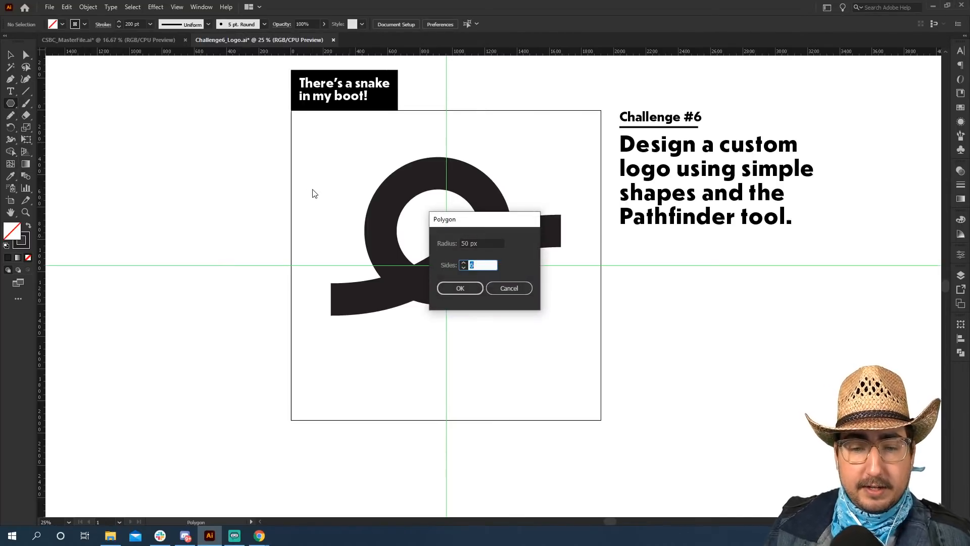
text(3)
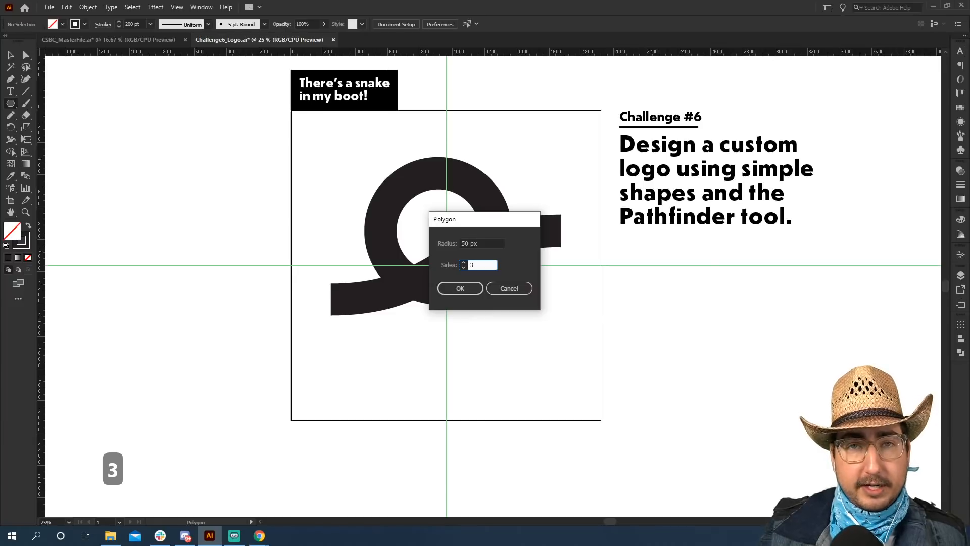
key(Return)
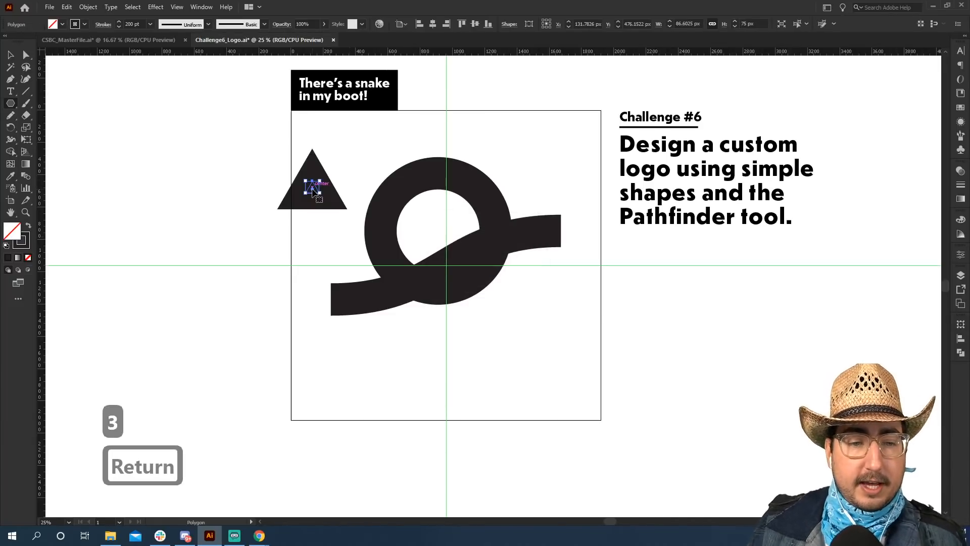
key(x)
key(v)
click(342, 169)
click(313, 190)
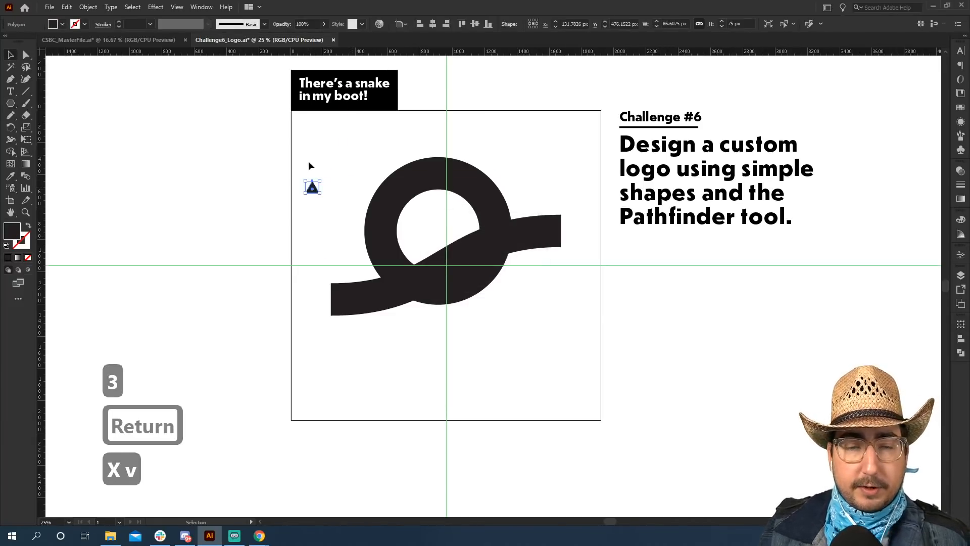
click(314, 151)
- Try a 3-point star with radii of 25 px and 50 px left of the artboard, and delete it
click(11, 104)
drag(11, 107, 80, 151)
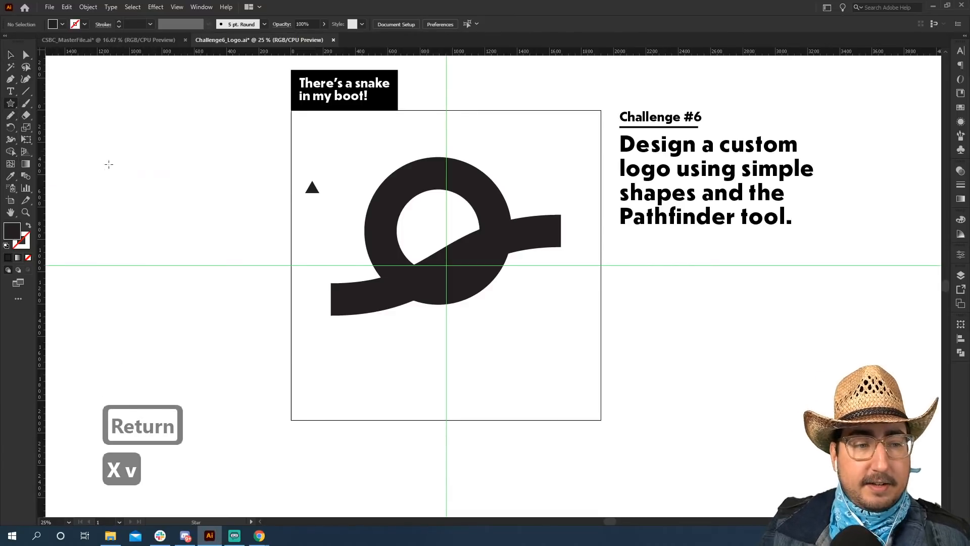
click(232, 190)
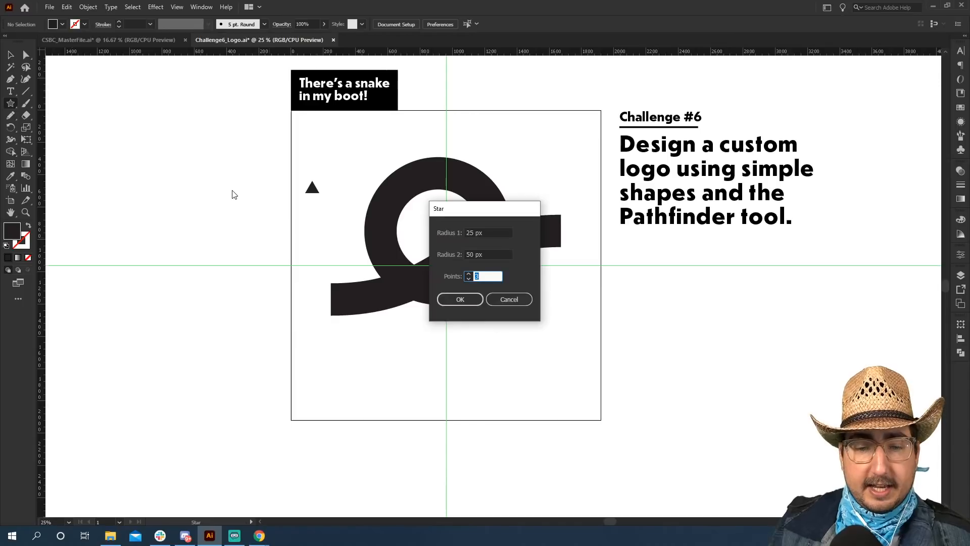
key(Return)
key(r)
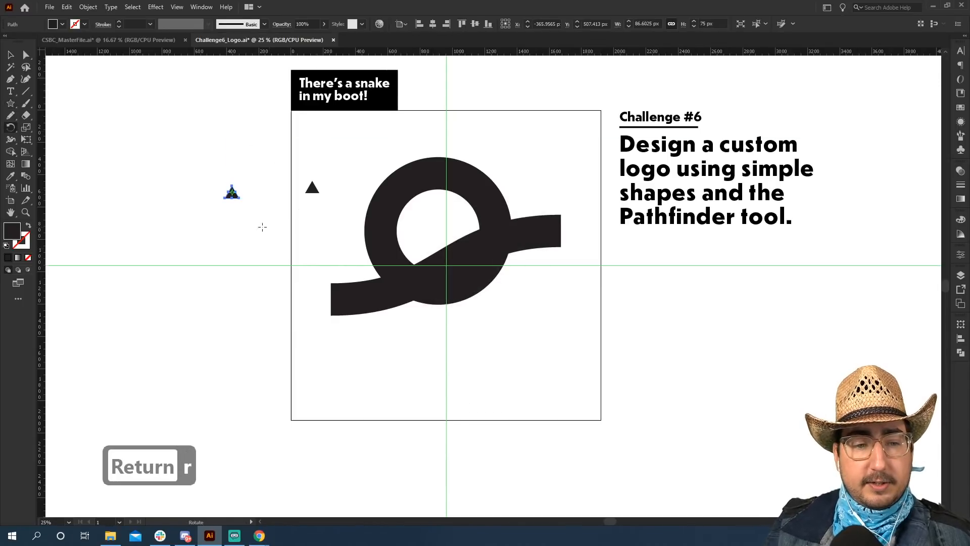
key(v)
click(237, 233)
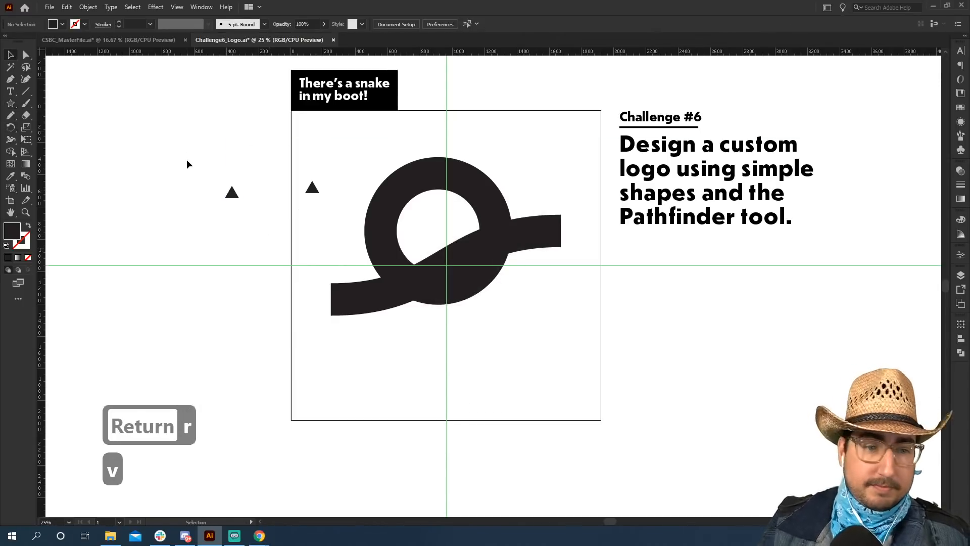
drag(210, 192, 247, 232)
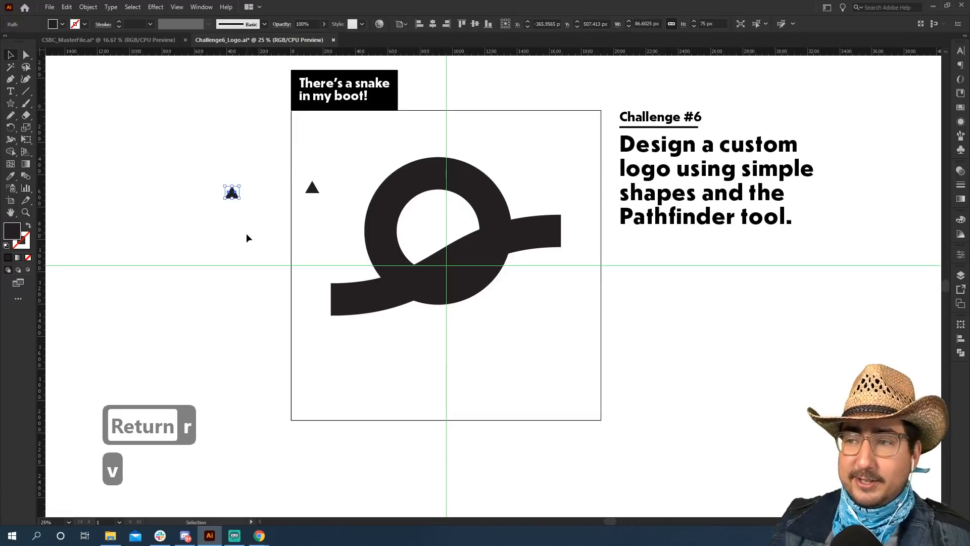
key(BackSpace)
- Rescale the solid triangle beside the circle to about 92 px wide and 80 px high
key(z)
click(326, 230)
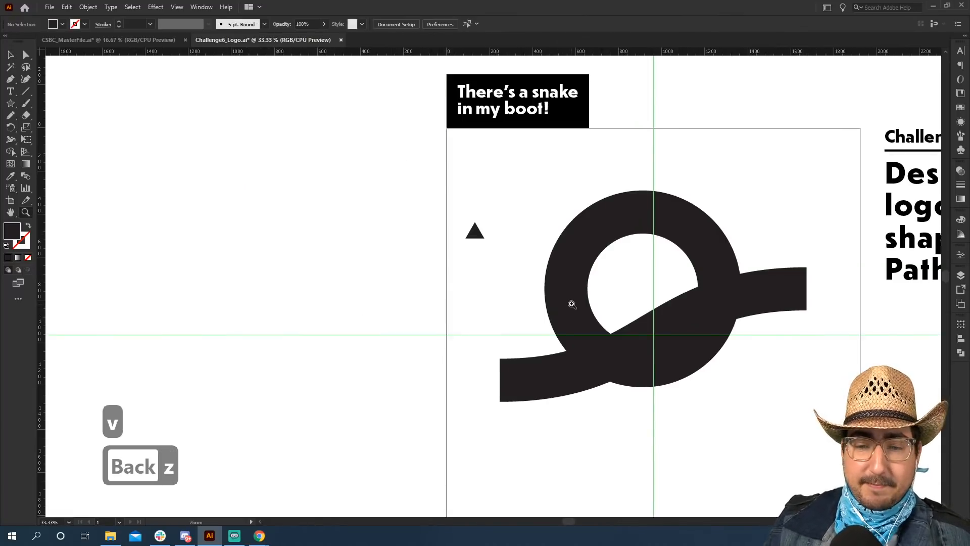
click(552, 286)
key(space)
drag(590, 256, 448, 262)
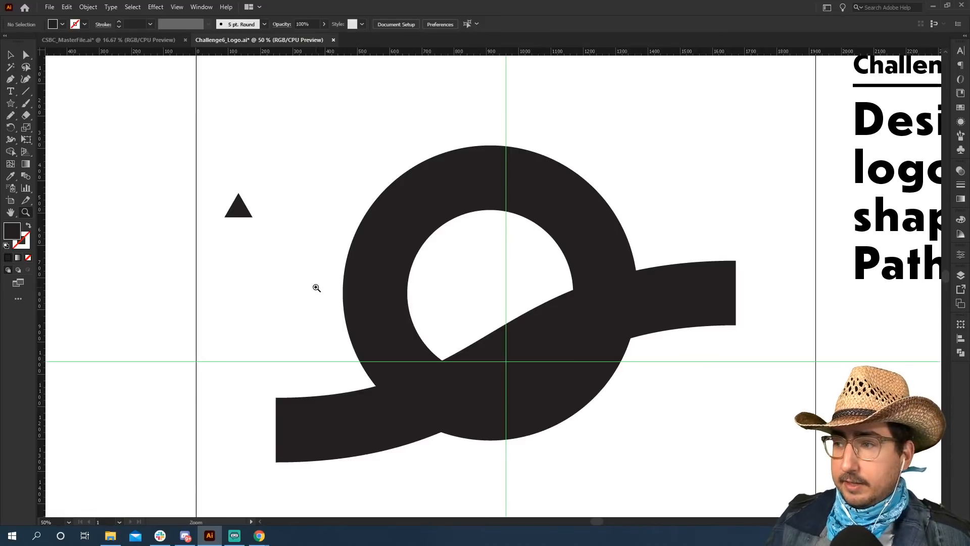
drag(230, 244, 438, 307)
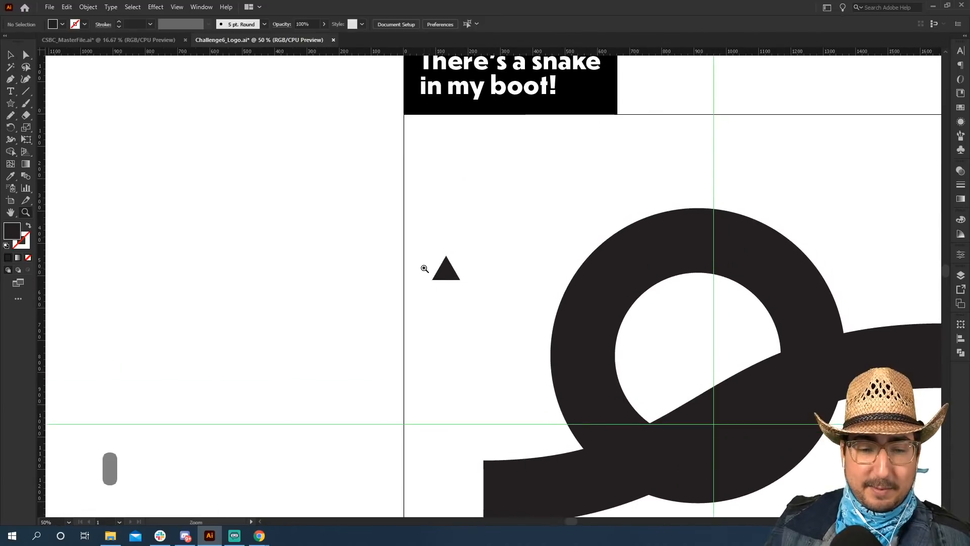
key(v)
click(446, 271)
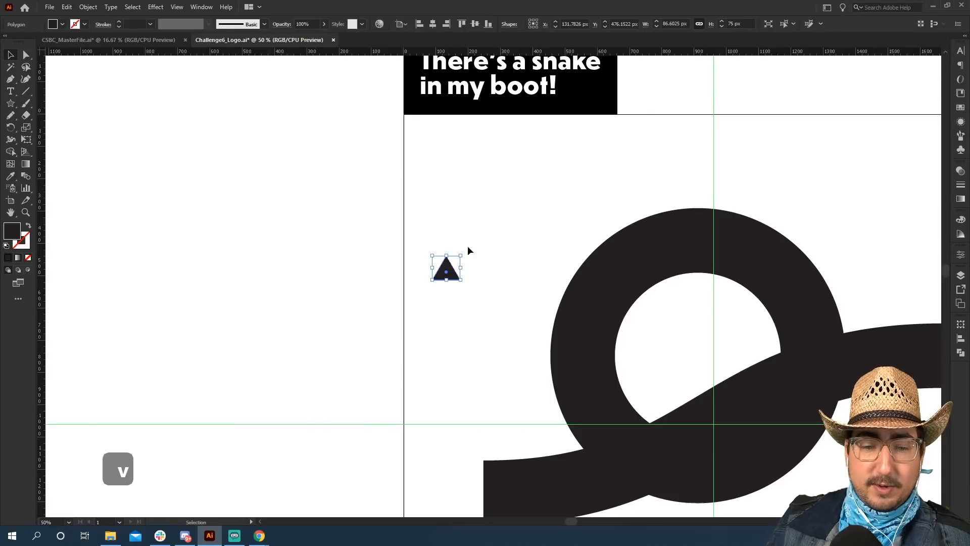
key(s)
drag(482, 239, 410, 317)
key(v)
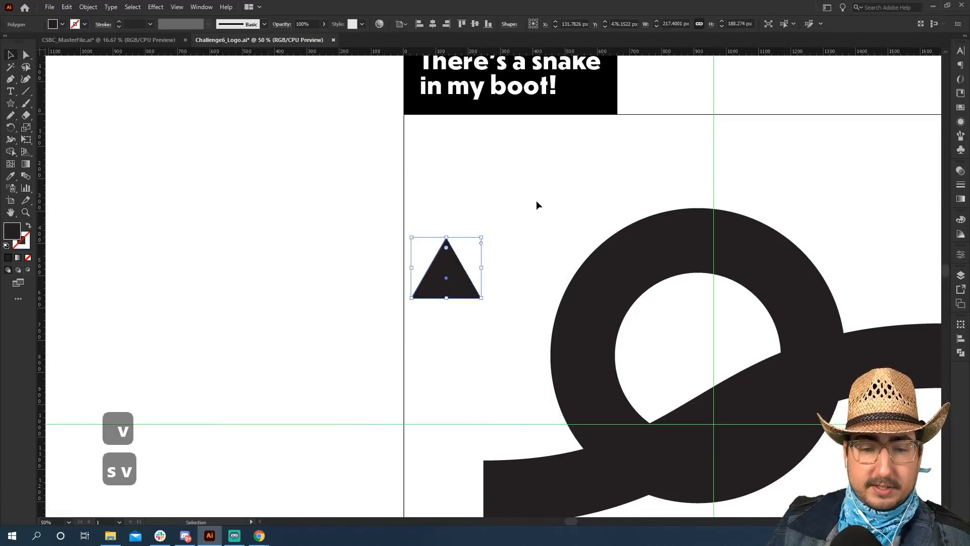
key(s)
drag(537, 204, 485, 241)
key(v)
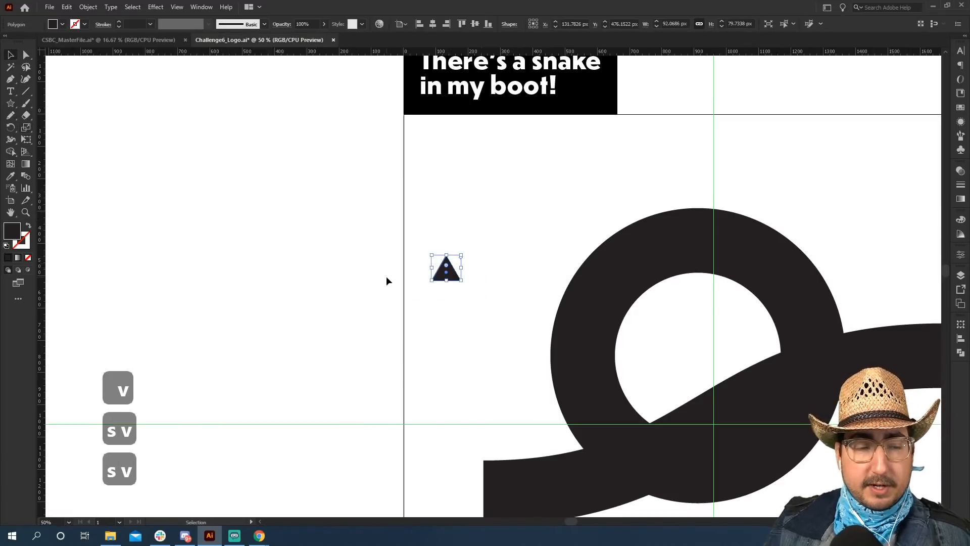
- Apply a Radial repeat to the triangle
click(88, 6)
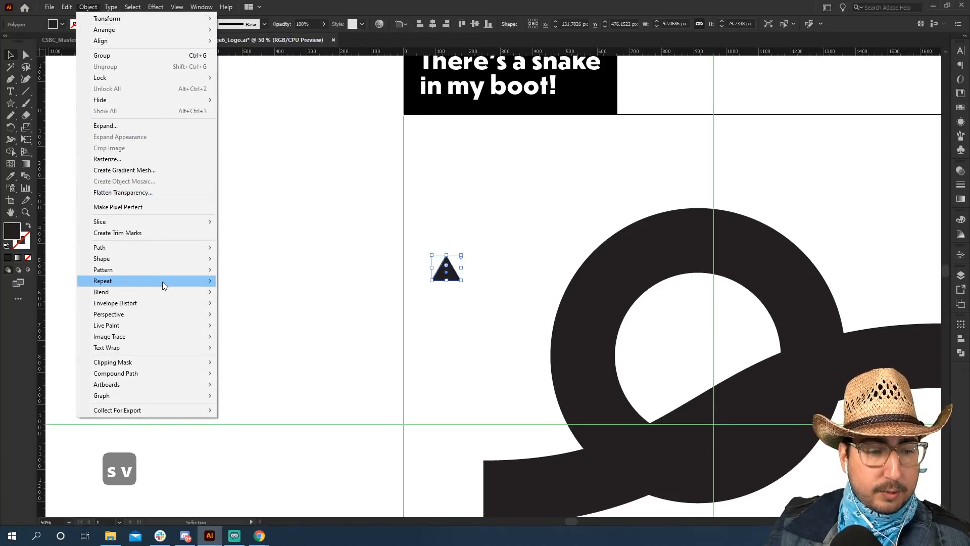
mouse_move(190, 283)
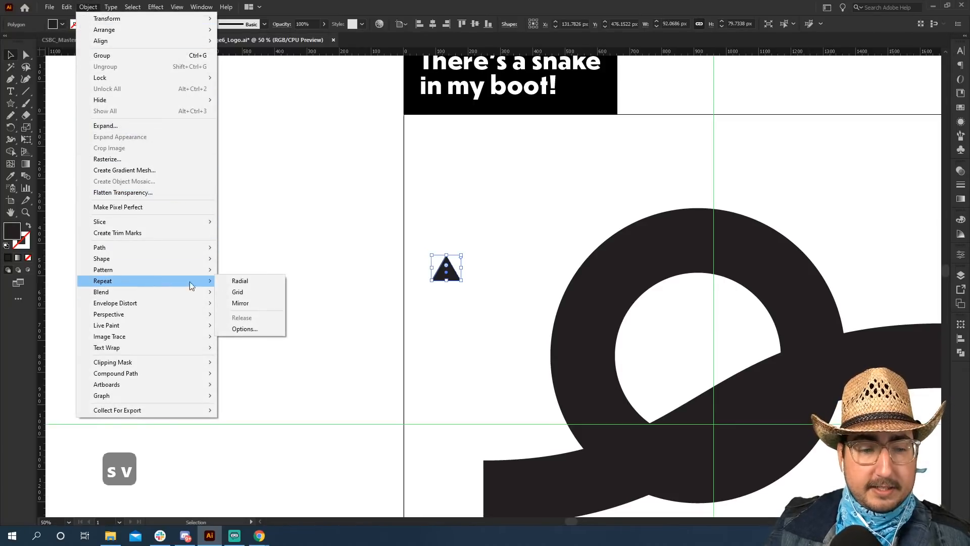
click(269, 281)
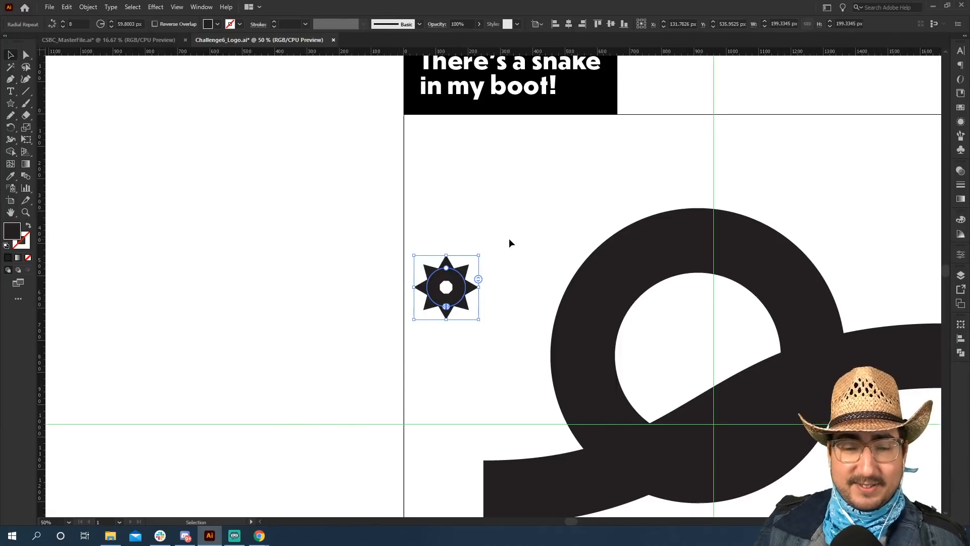
- Try enlarging the whole radial repeat with the Scale tool, and undo the change
key(s)
drag(514, 227, 573, 193)
key(v)
click(568, 198)
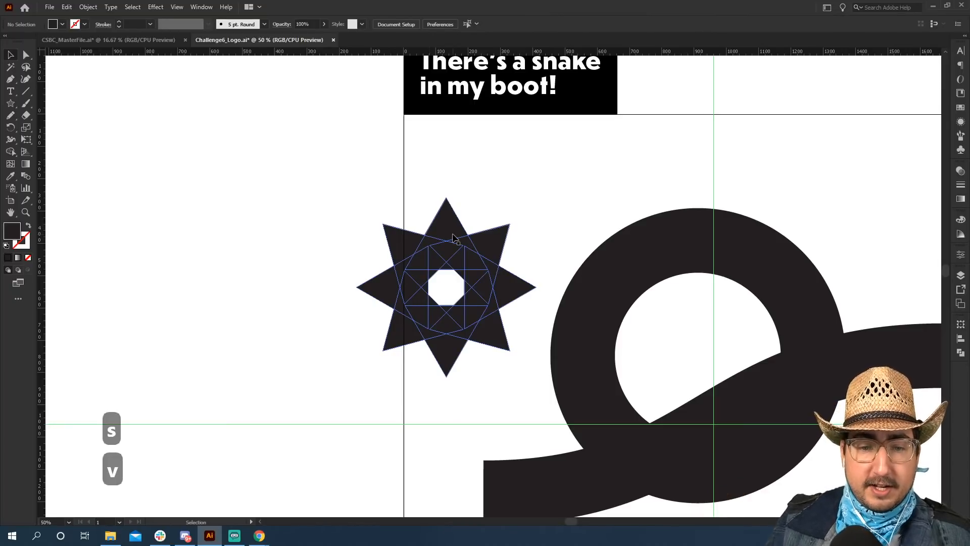
key(ctrl+z)
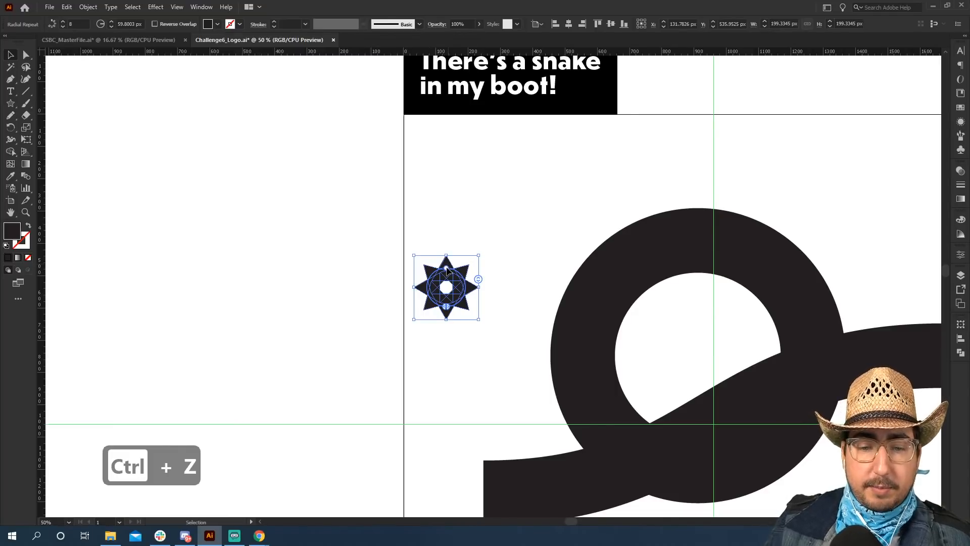
- Try widening the radial repeat to about 362 px across, and undo the change
drag(447, 271, 448, 235)
mouse_move(447, 237)
mouse_down()
mouse_move(447, 255)
mouse_move(447, 217)
mouse_move(444, 262)
mouse_move(447, 239)
mouse_up()
key(ctrl+z)
key(ctrl+z)
key(ctrl+z)
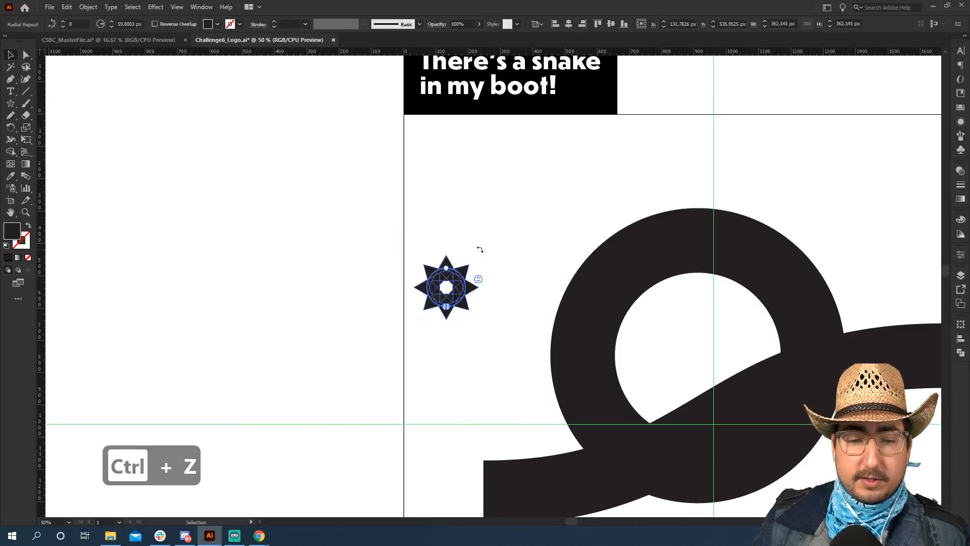
- Widen the radial repeat to a radius of about 243 px and set it to 15 triangles
drag(447, 268, 446, 207)
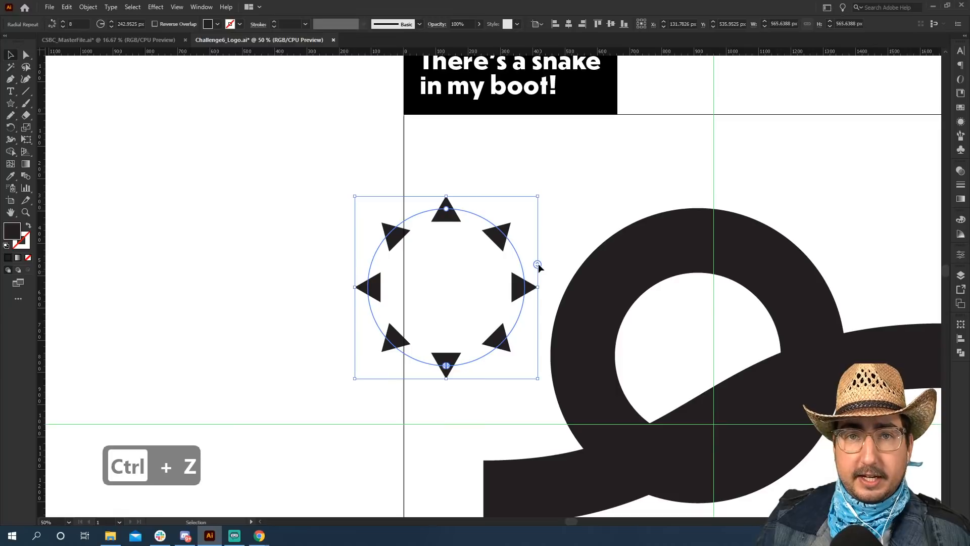
drag(539, 263, 535, 174)
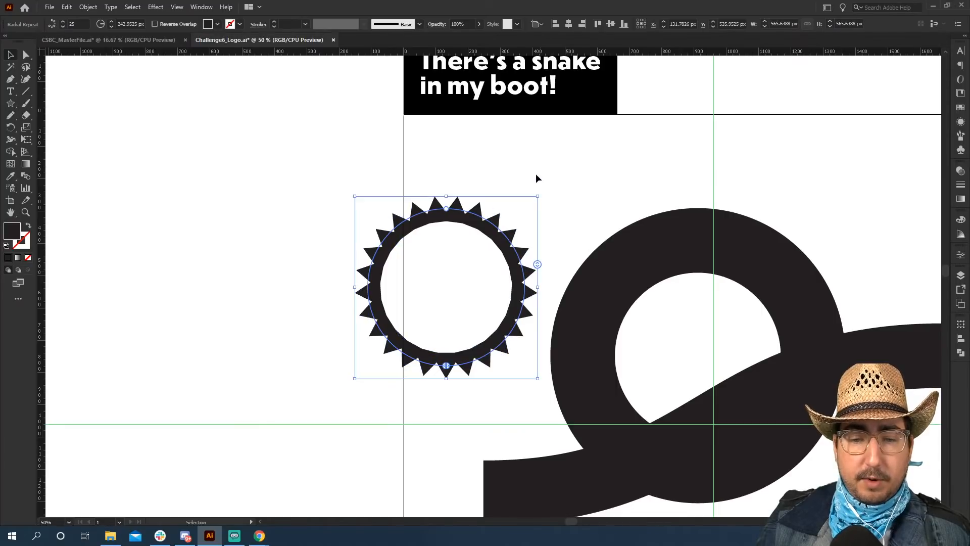
click(574, 189)
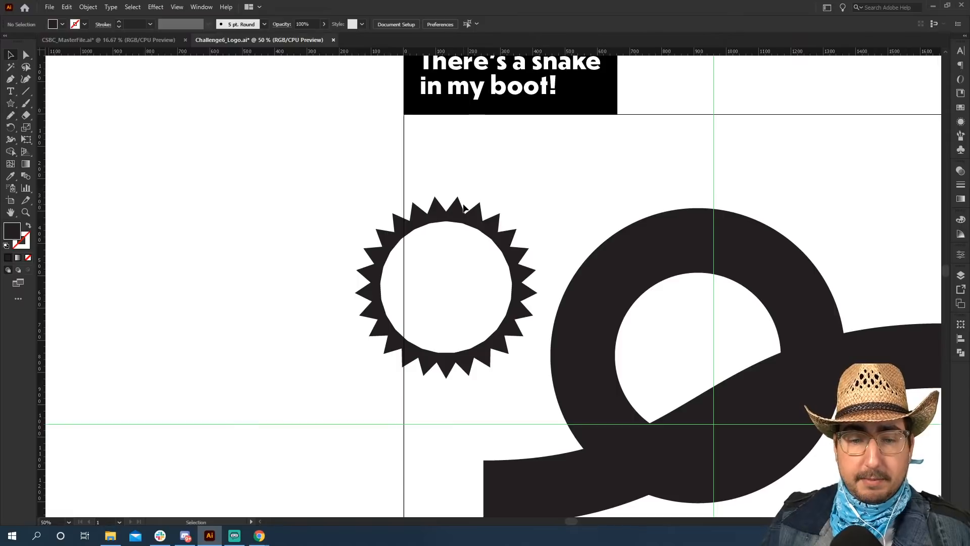
key(ctrl+z)
key(ctrl+z)
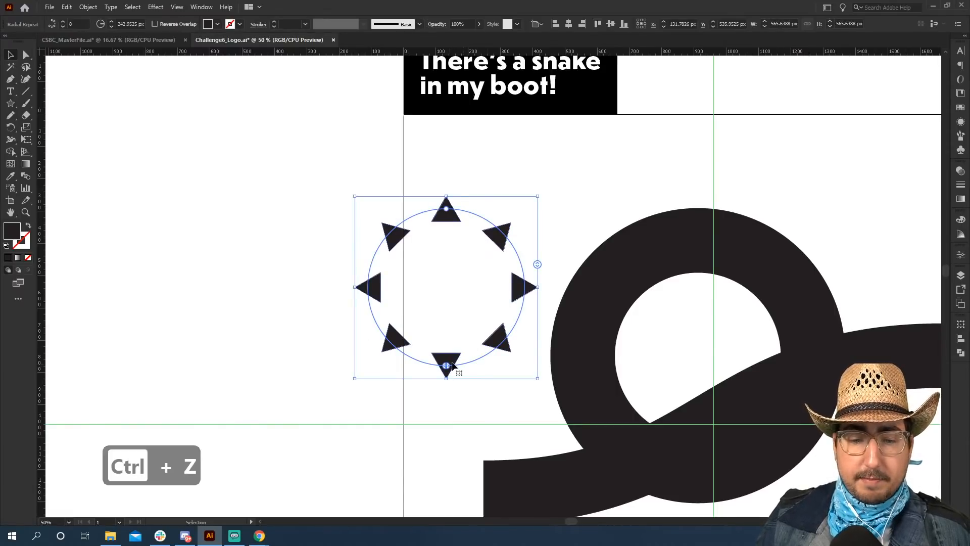
mouse_move(537, 263)
mouse_down()
mouse_move(538, 230)
mouse_move(530, 259)
mouse_up()
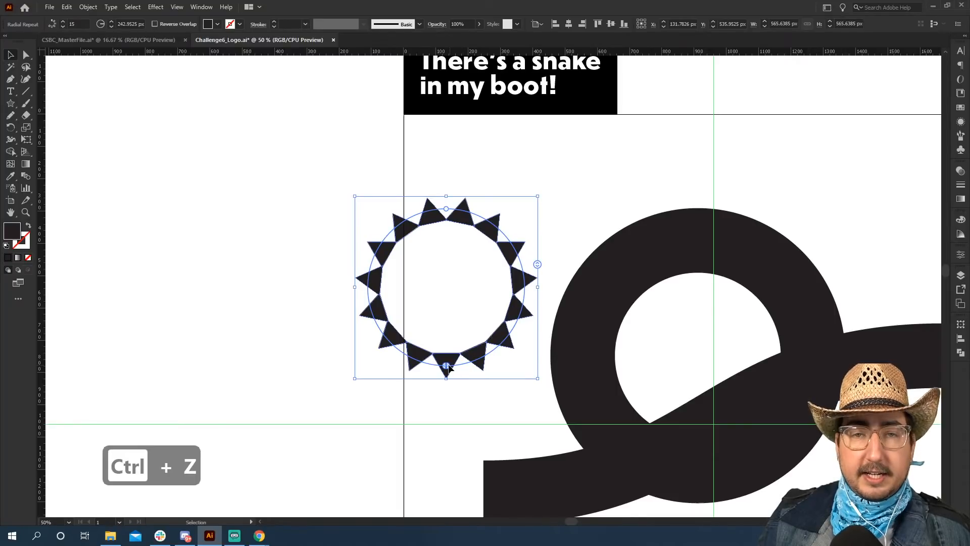
- Try trimming the ring of triangles to a partial arc of 11 triangles, and undo the trimming
drag(449, 368, 475, 363)
drag(523, 335, 516, 239)
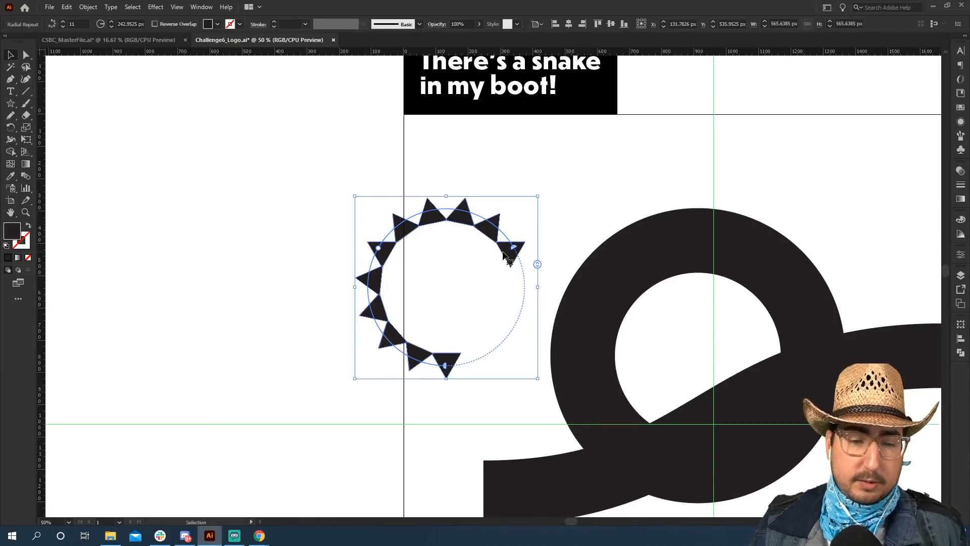
key(ctrl+z)
key(ctrl+z)
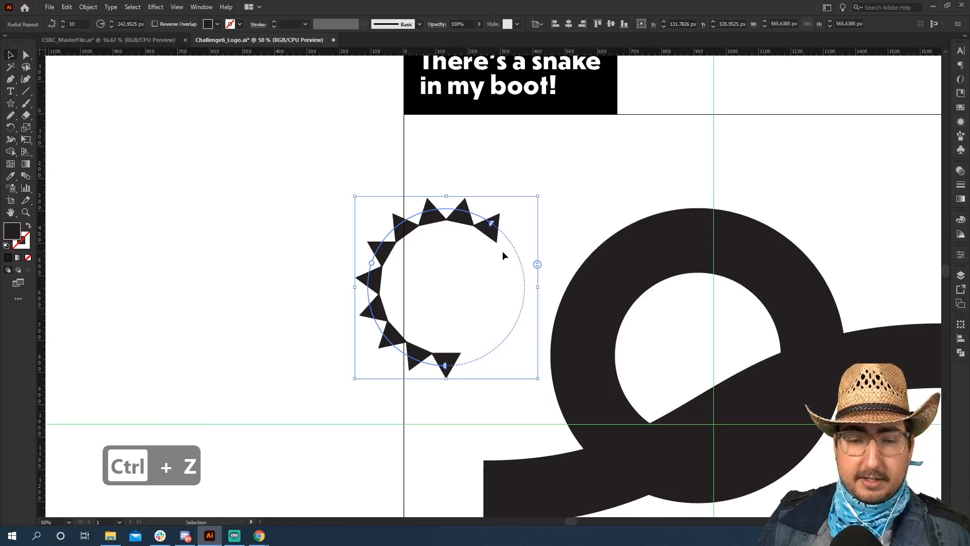
key(ctrl+z)
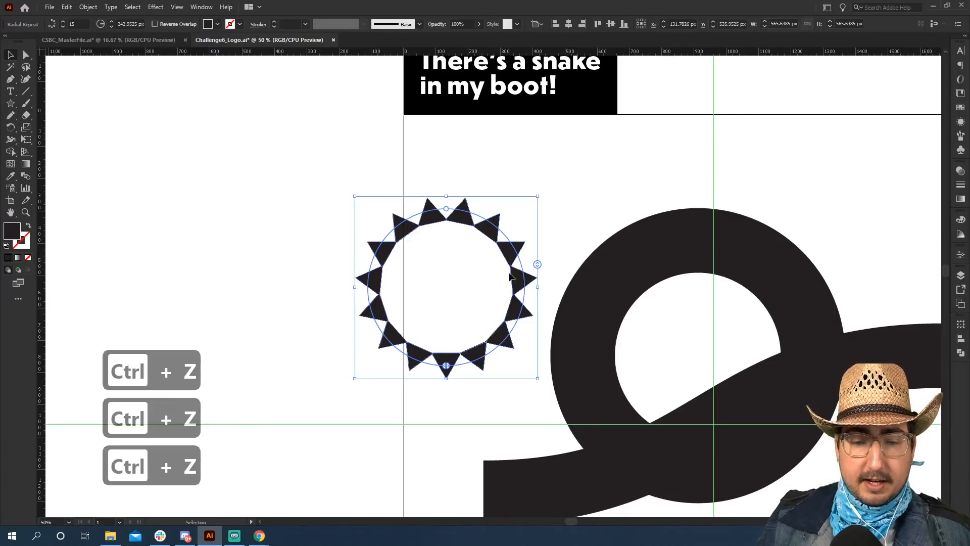
- Move the ring of triangles over the large circle and colour the circle's stroke yellow
click(560, 201)
drag(514, 252, 661, 276)
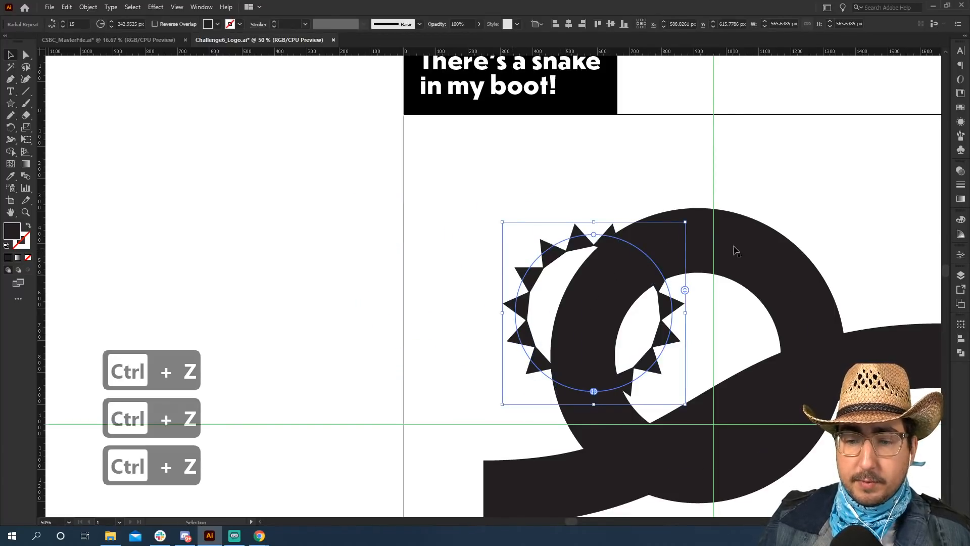
click(762, 278)
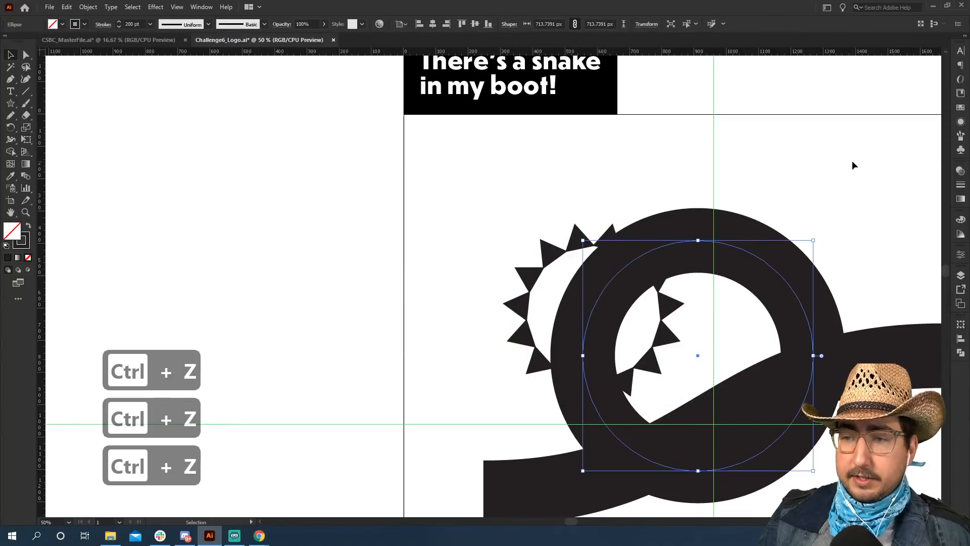
click(962, 107)
key(x)
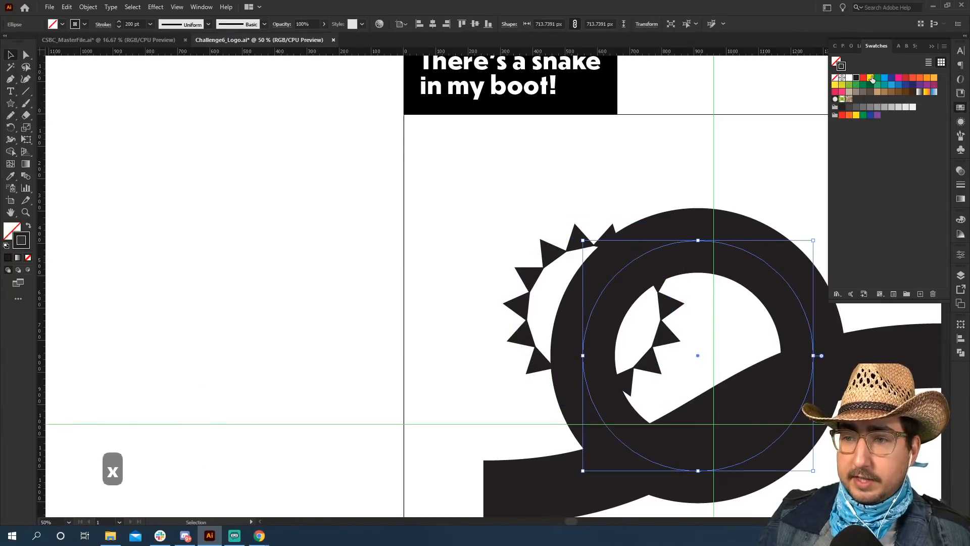
click(870, 79)
click(653, 181)
- Align the centres of the triangle ring and the yellow circle both horizontally and vertically
key(z)
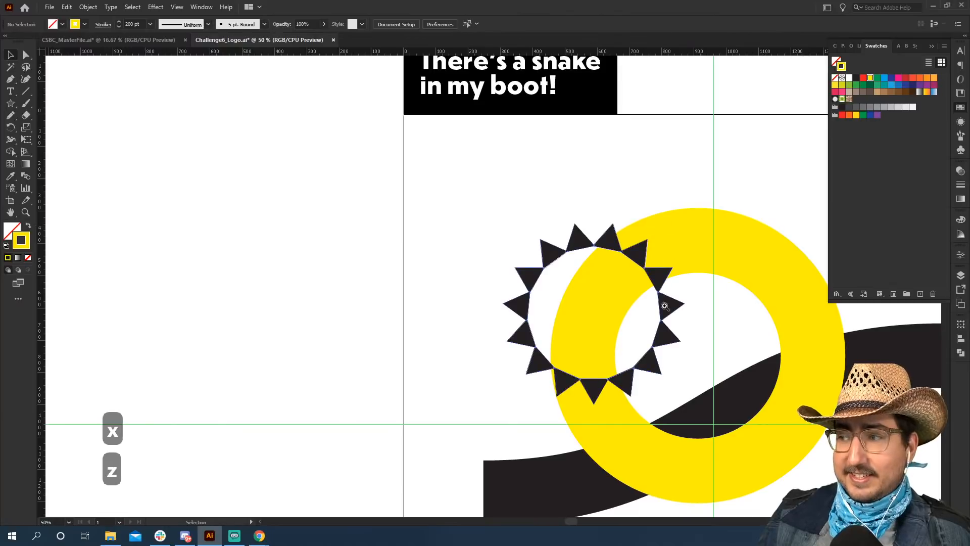
alt+click(647, 333)
drag(647, 333, 567, 268)
key(v)
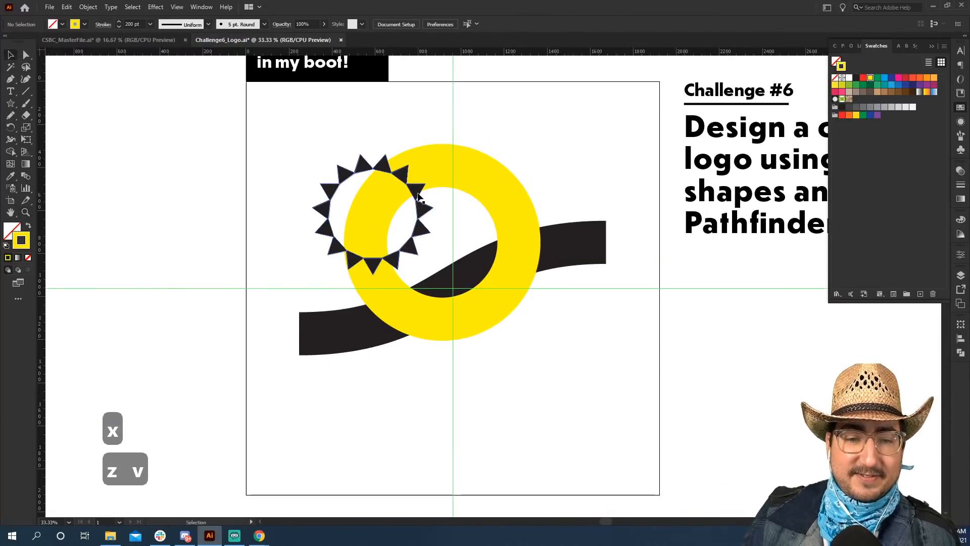
click(418, 197)
shift+click(473, 173)
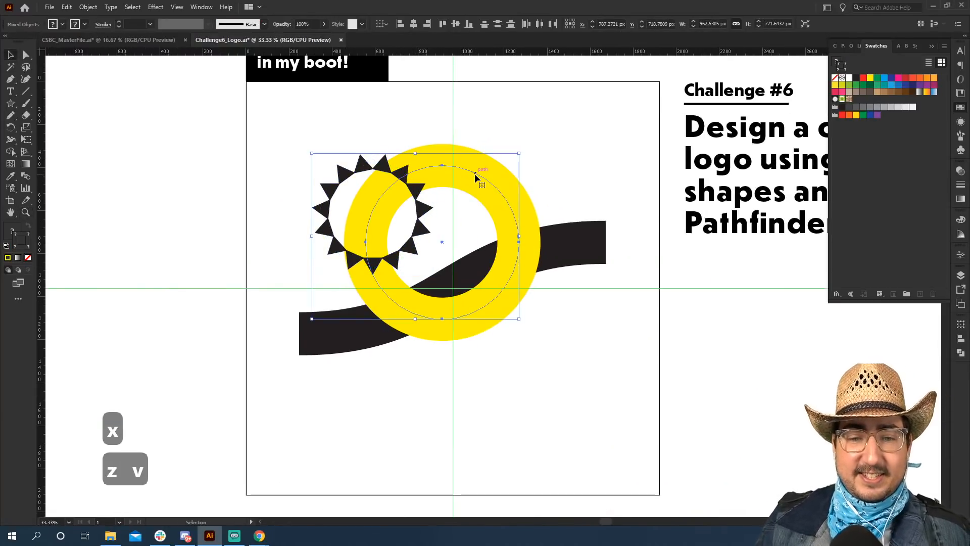
click(417, 25)
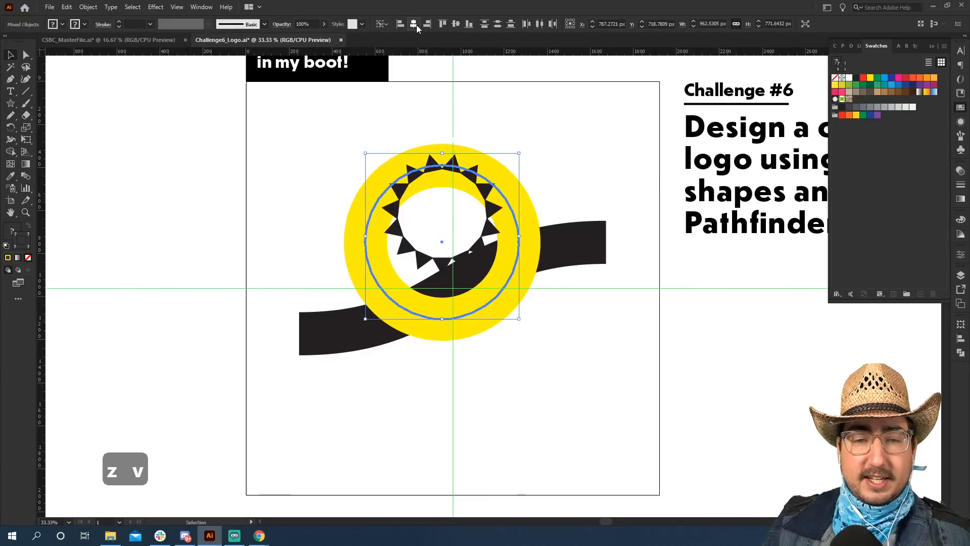
click(456, 25)
click(486, 133)
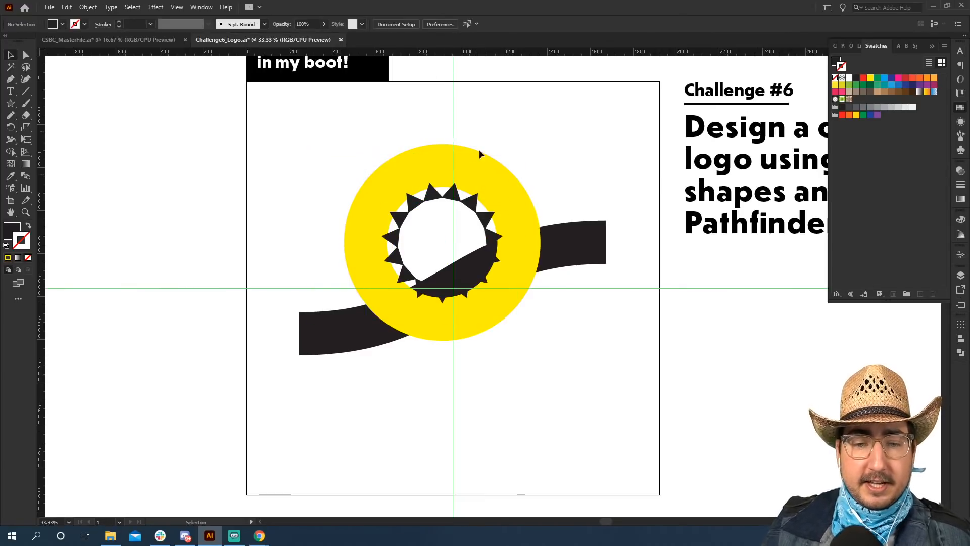
click(457, 197)
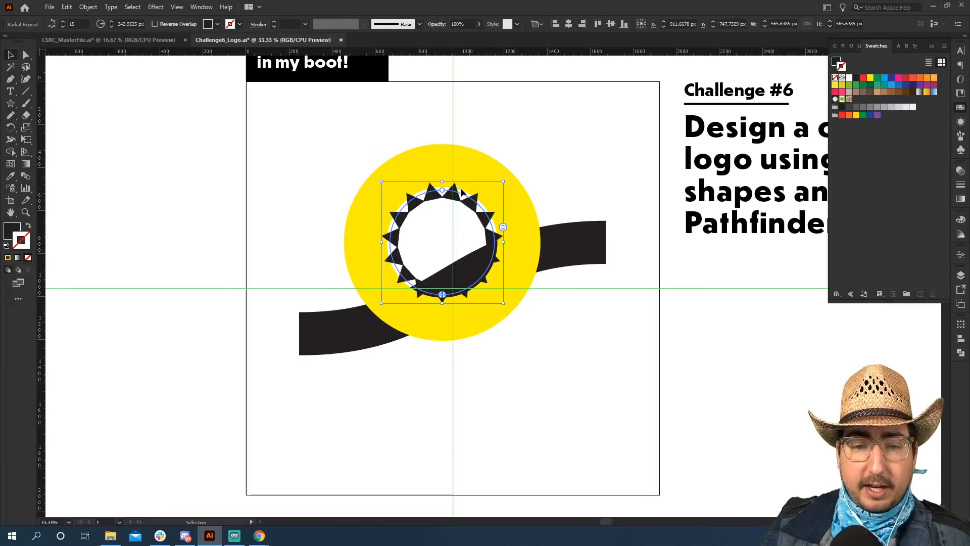
shift+click(472, 173)
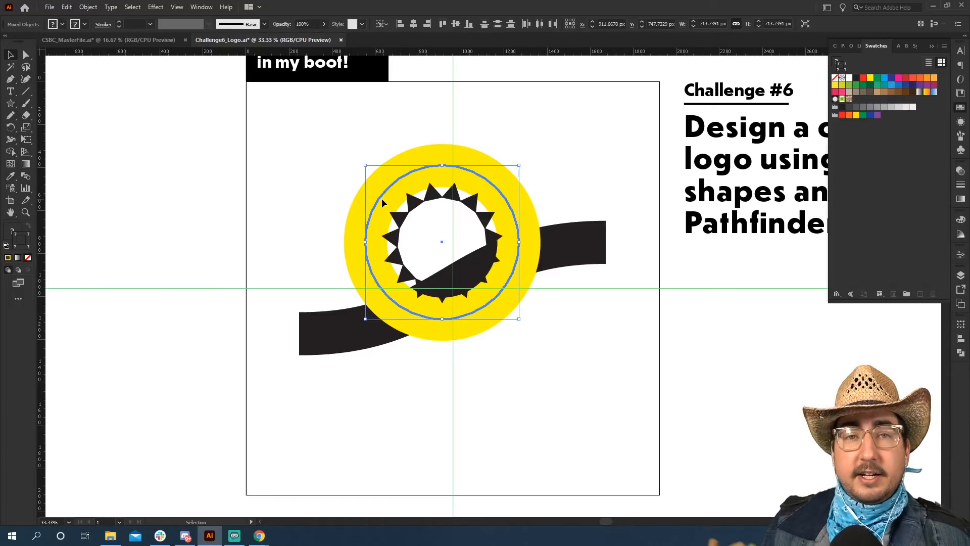
click(431, 133)
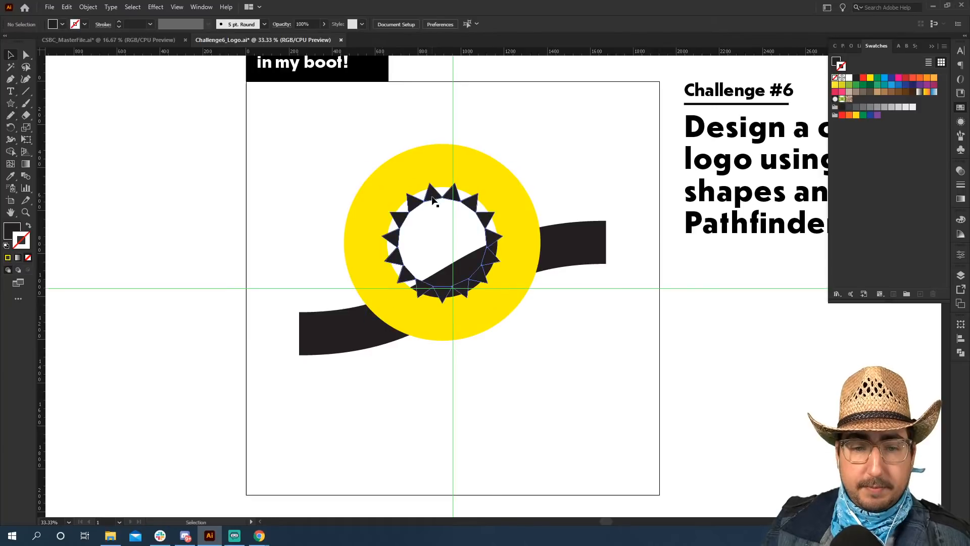
- Scale the triangle ring up to about 1208 px across so it surrounds the circle, and fill it with the same yellow
click(434, 199)
key(s)
drag(552, 167, 677, 91)
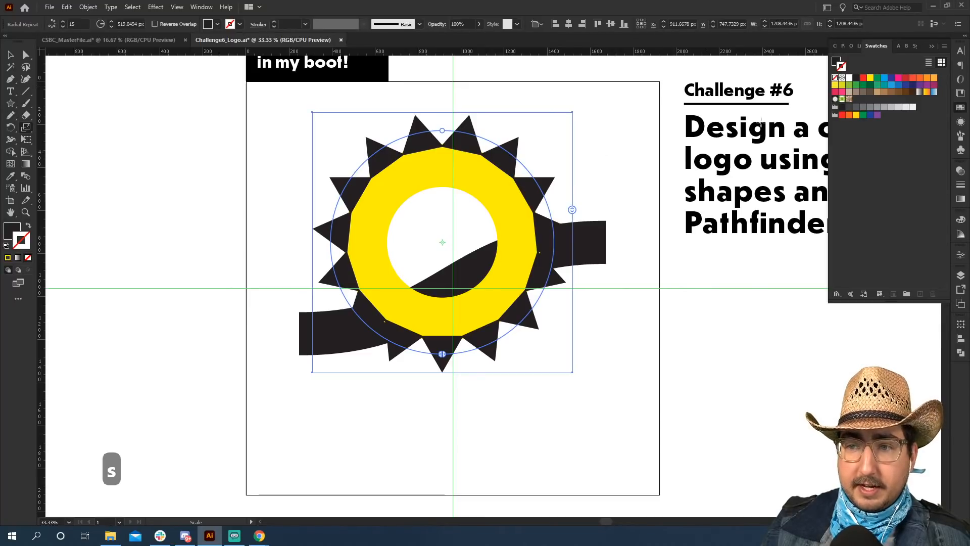
key(x)
click(870, 78)
key(v)
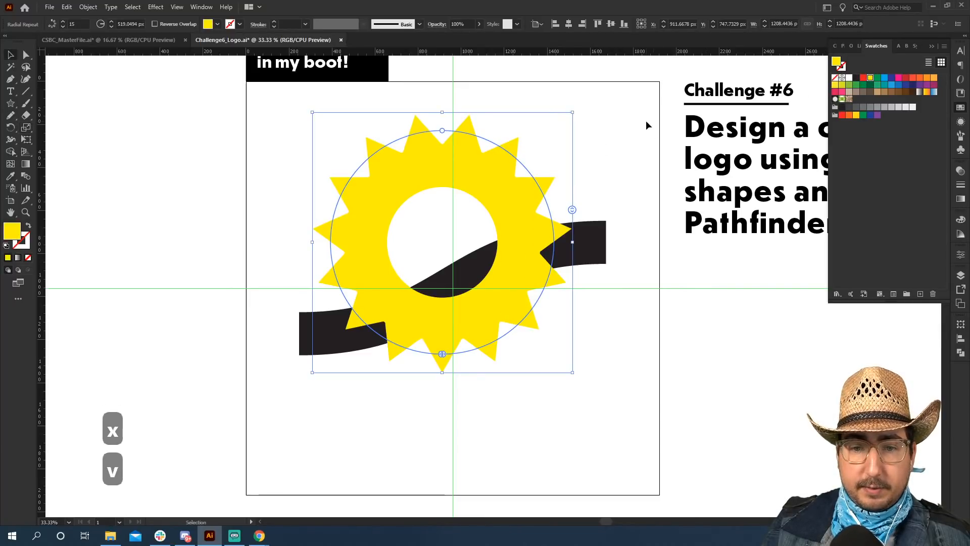
- Bring the black S-curve to the front, above the yellow circle and triangles
click(602, 133)
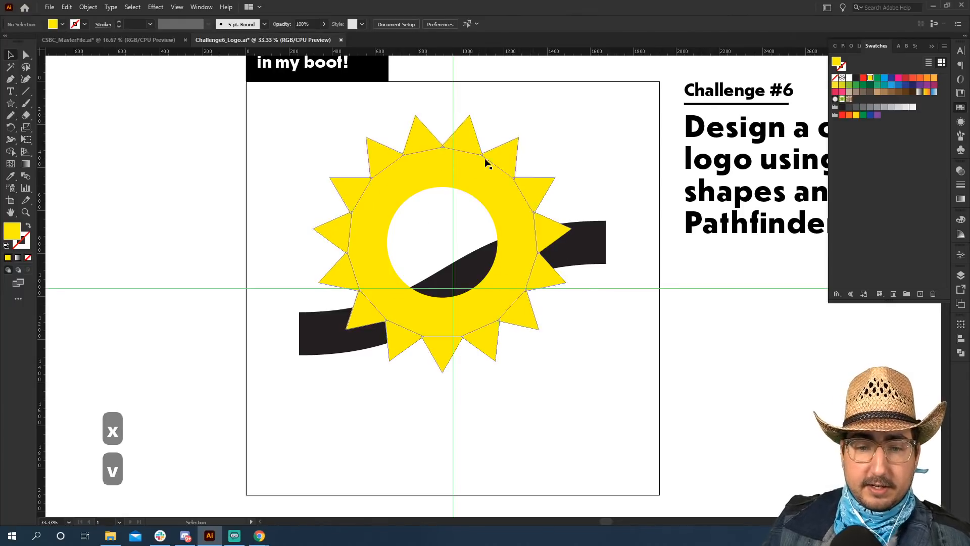
click(592, 244)
key(ctrl+shift+bracketright)
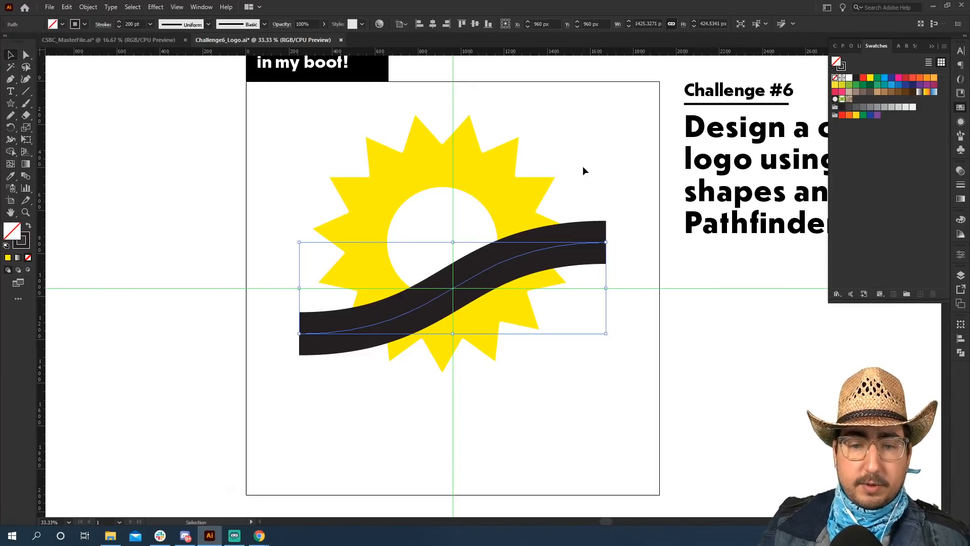
- Duplicate the whole sun and S-curve artwork onto the empty canvas beside the artboard as a spare copy
drag(572, 152, 286, 406)
key(z)
alt+click(550, 310)
drag(569, 301, 690, 300)
key(v)
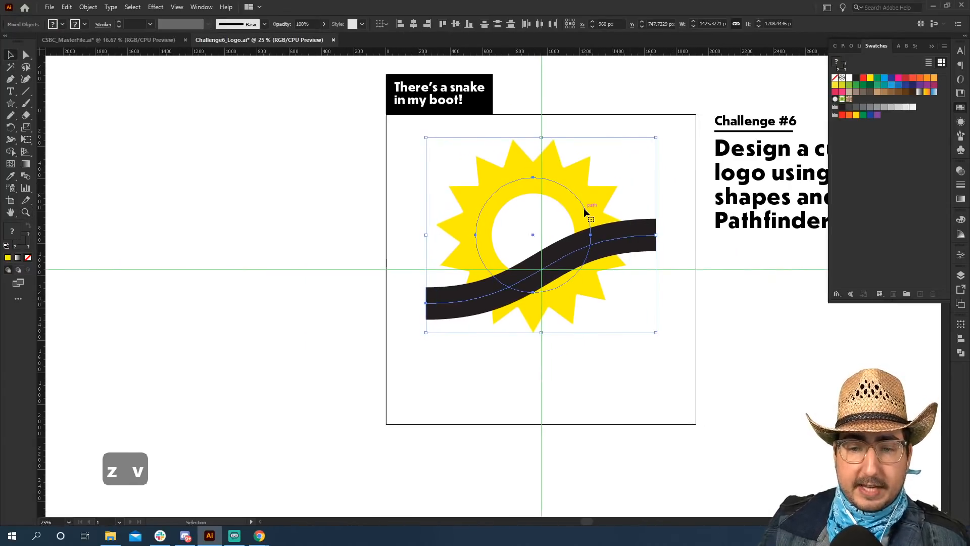
alt+drag(584, 207, 240, 152)
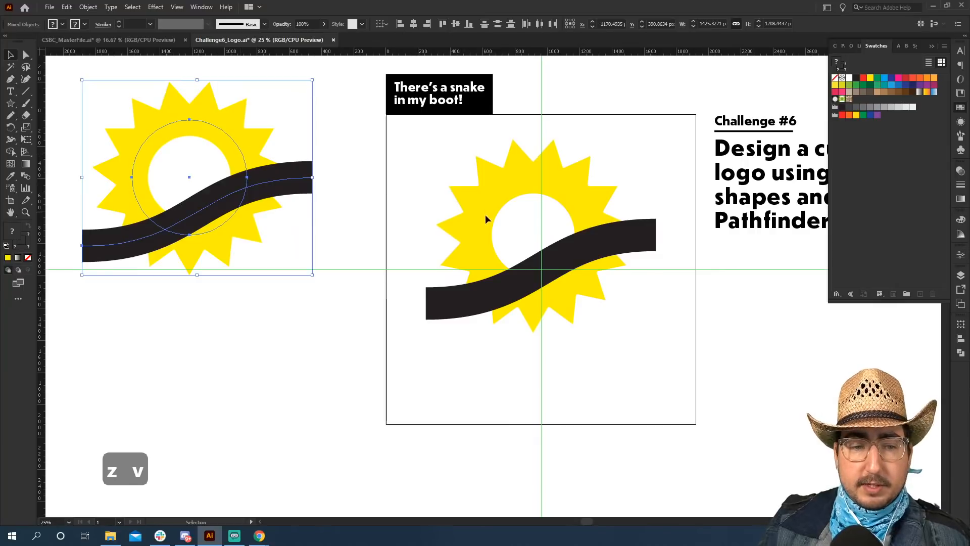
- Expand the sun and S-curve artwork on the artboard into plain filled shapes
key(z)
click(530, 251)
key(v)
click(505, 301)
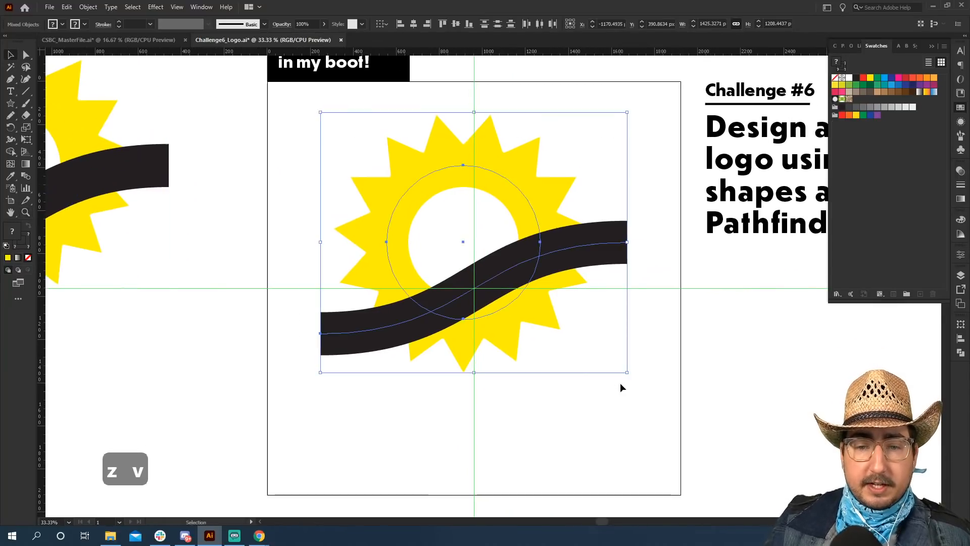
click(88, 7)
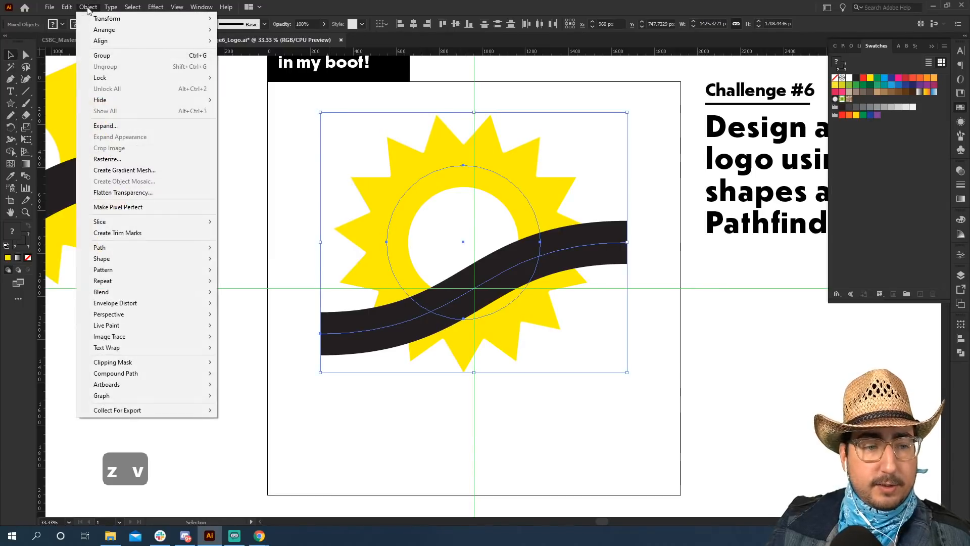
click(133, 126)
click(454, 324)
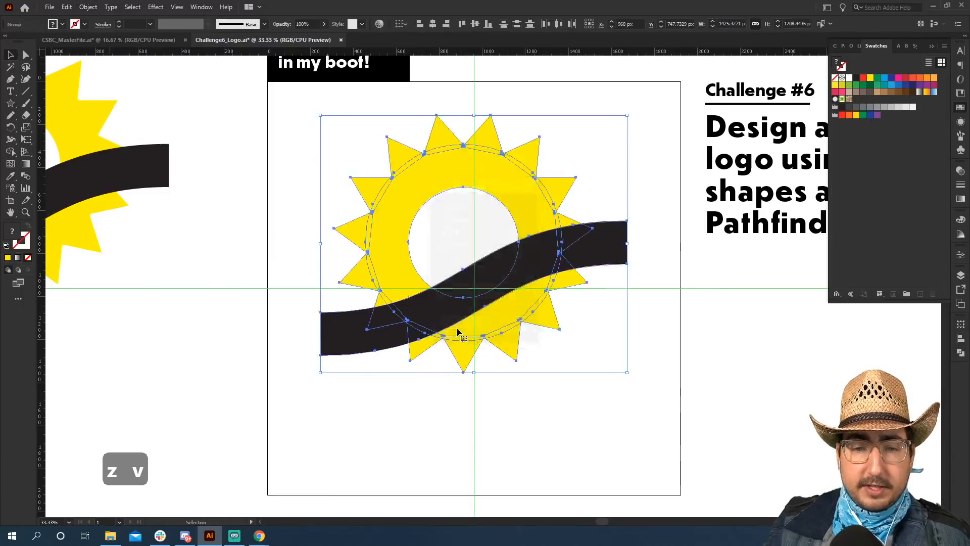
- Examine the expanded outlines of the yellow circle and the triangle ring on the artboard
key(z)
click(471, 272)
key(v)
click(669, 146)
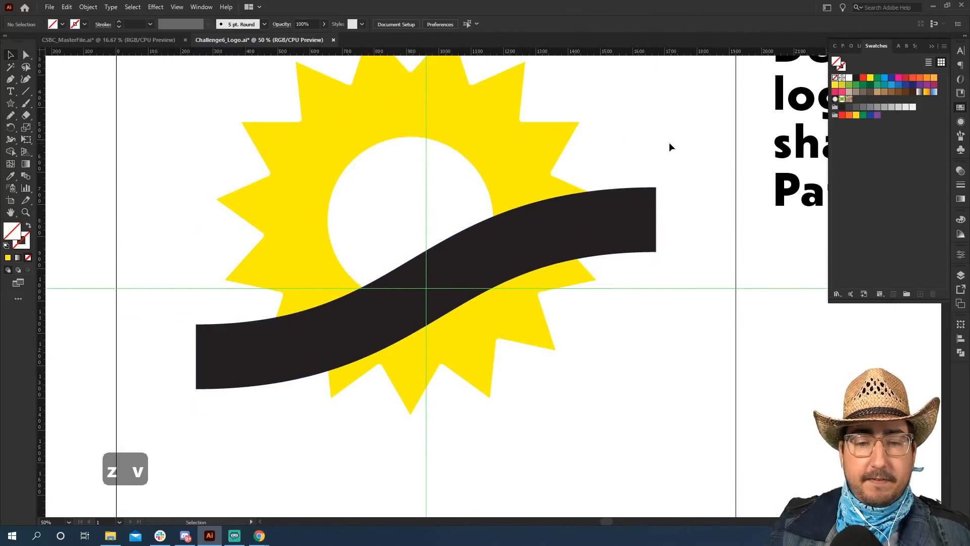
click(600, 252)
click(485, 145)
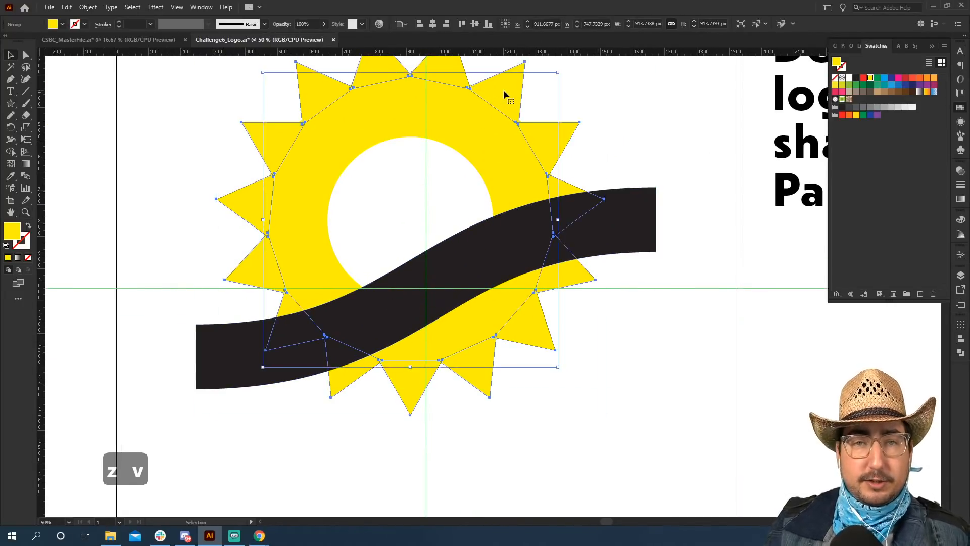
click(503, 89)
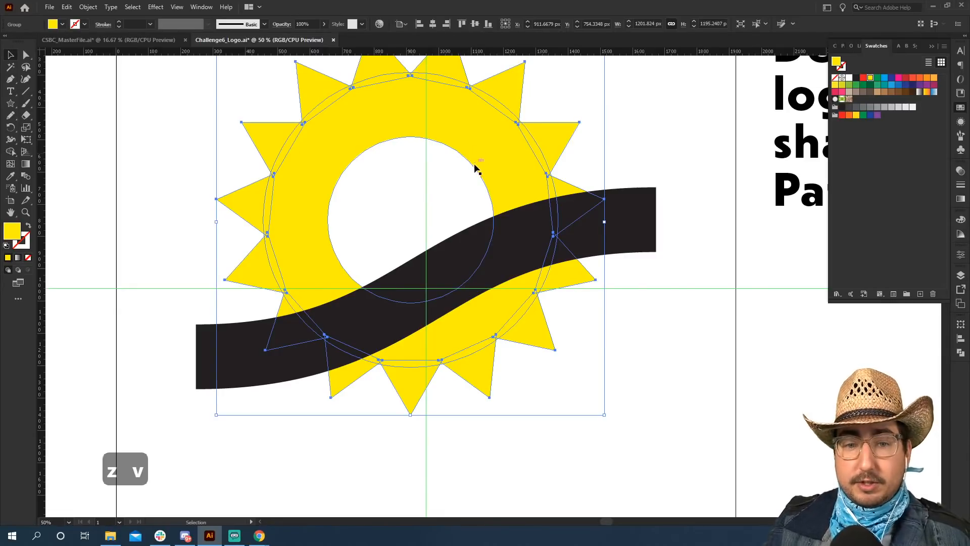
shift+click(493, 205)
- Select the yellow circle together with the triangle ring, and float the Pathfinder tools beside the sun artwork
key(z)
alt+click(482, 242)
key(space)
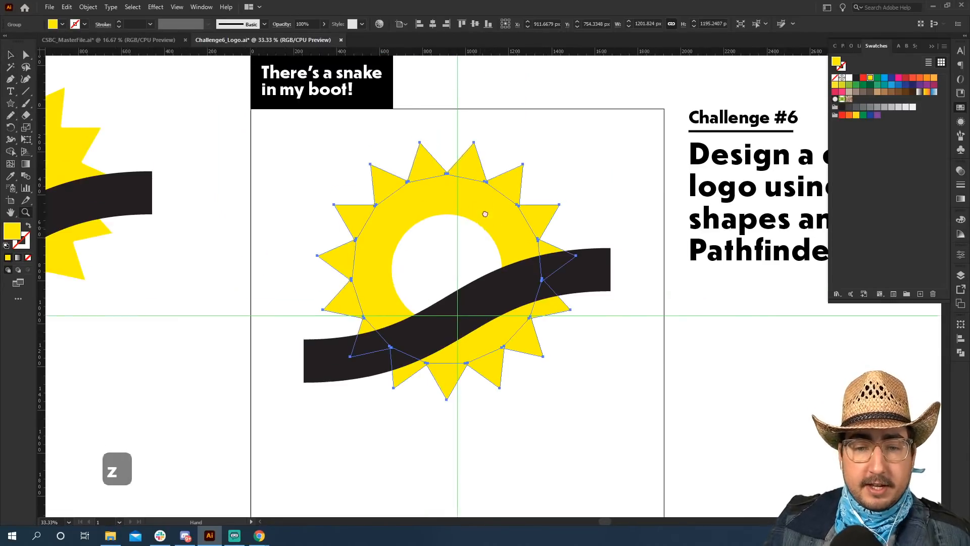
drag(485, 214, 491, 189)
key(v)
click(589, 158)
click(440, 152)
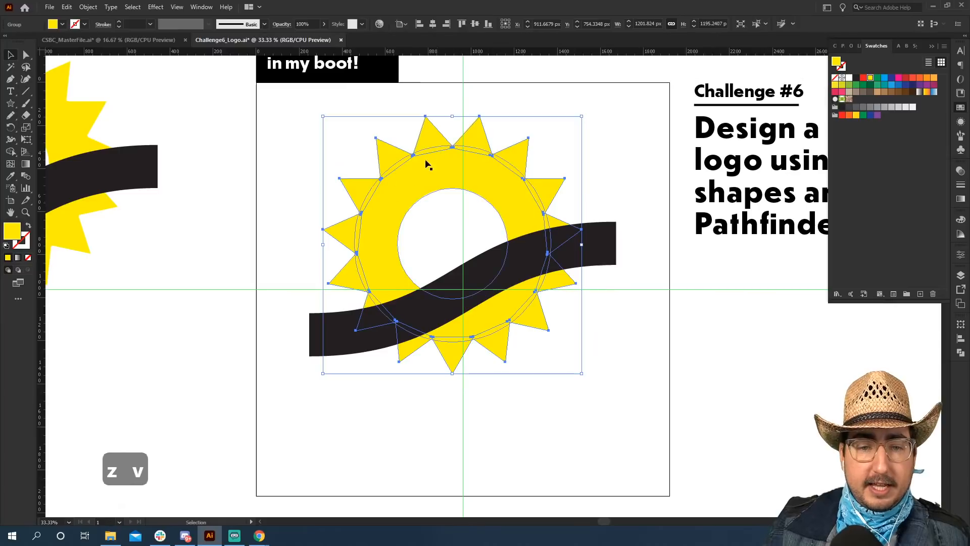
shift+click(448, 173)
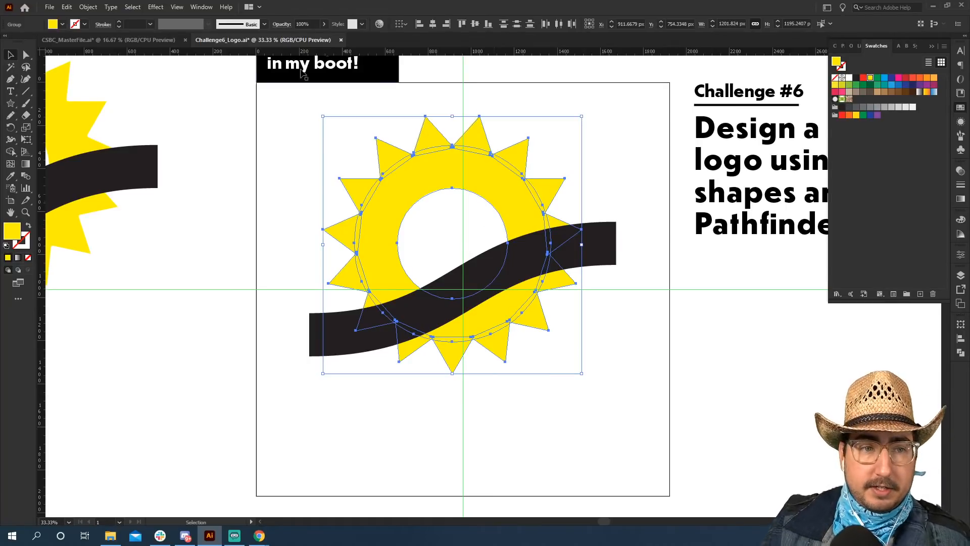
click(201, 7)
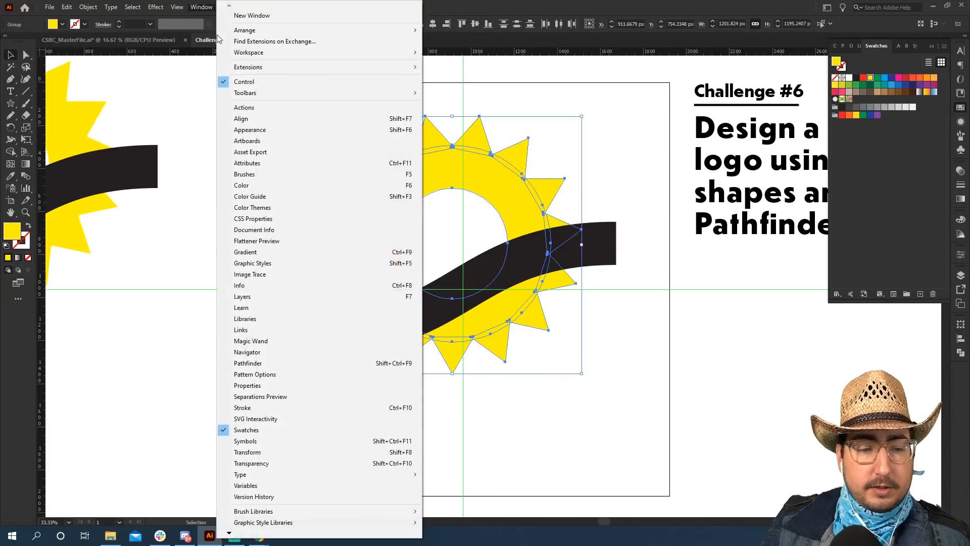
click(286, 364)
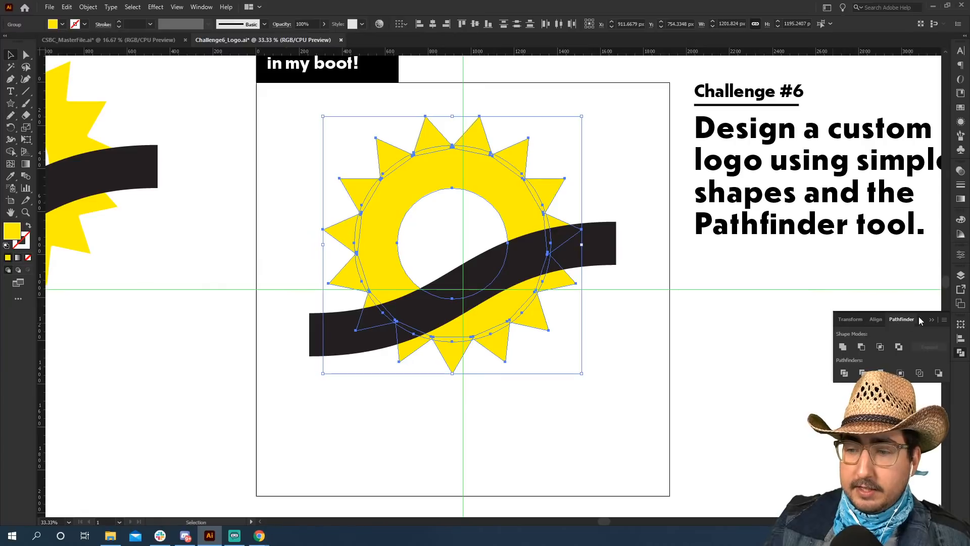
drag(919, 316, 741, 96)
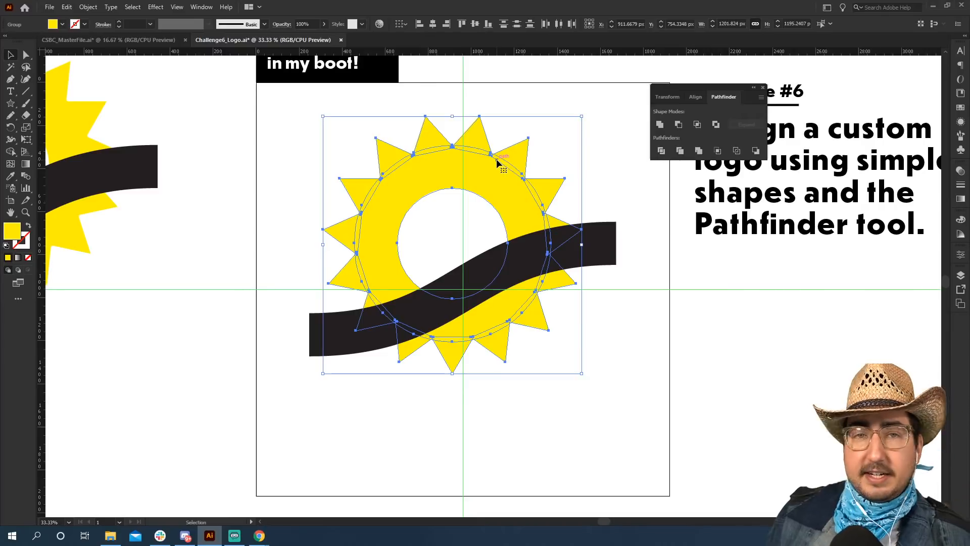
- Try a higher number of triangles in the spare copy's radial repeat, and undo that change
click(265, 158)
scroll(222, 201, left, 5)
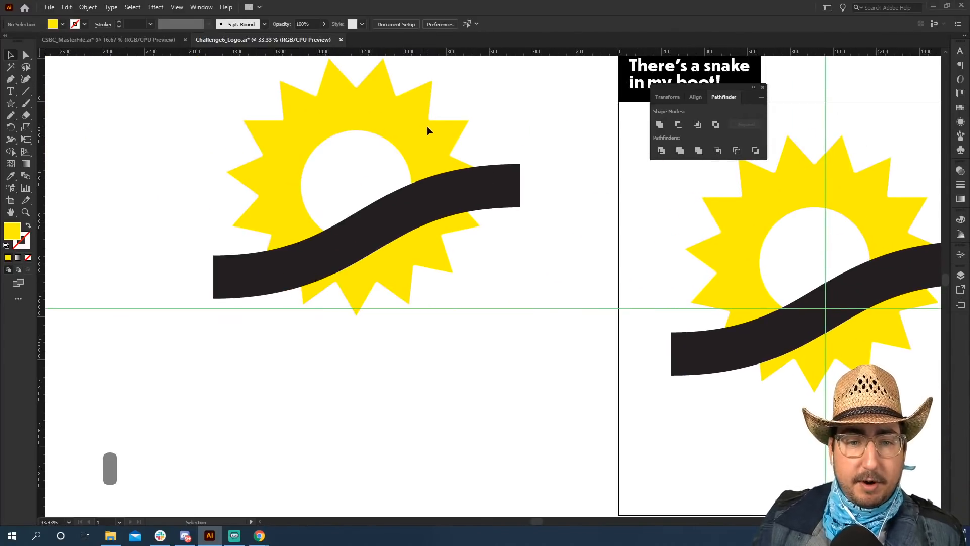
click(433, 129)
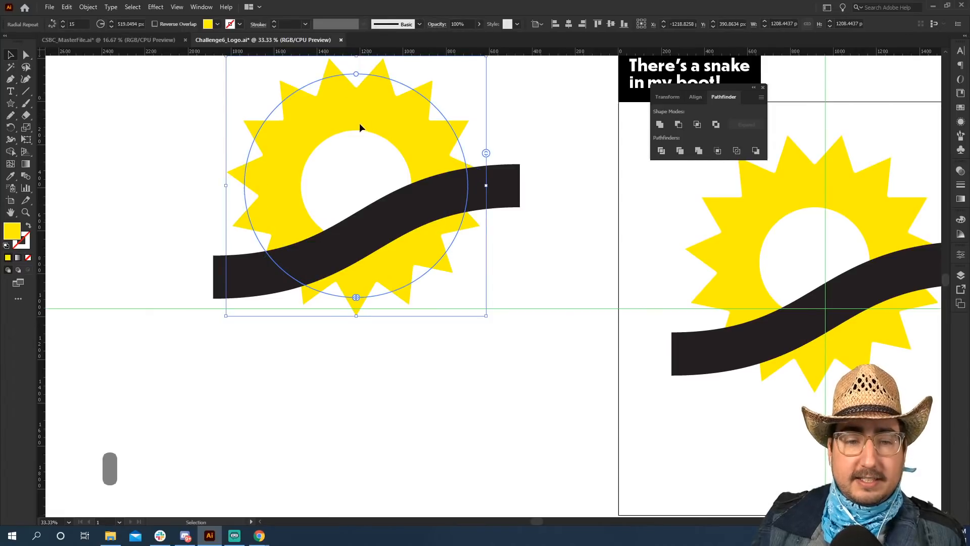
scroll(362, 101, up, 2)
scroll(362, 102, left, 1)
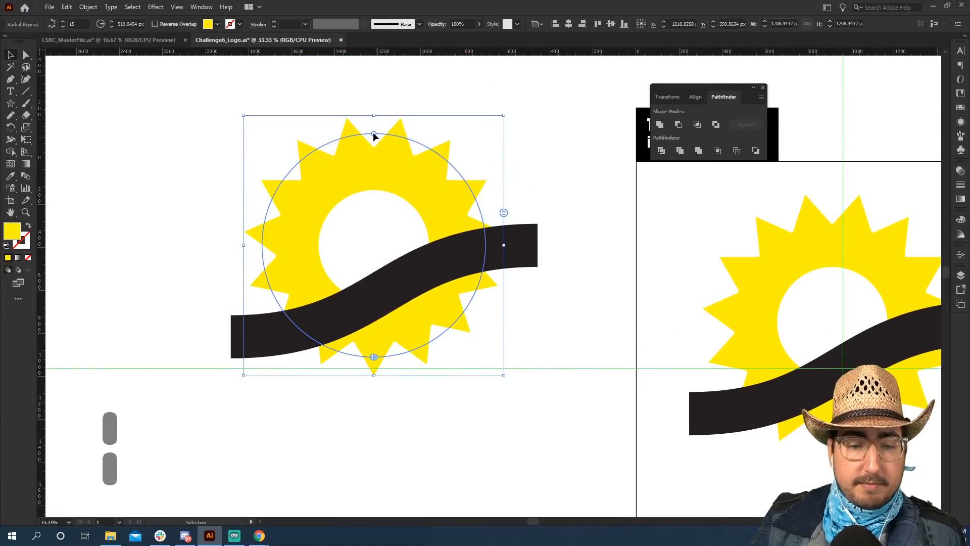
drag(504, 212, 502, 165)
click(555, 198)
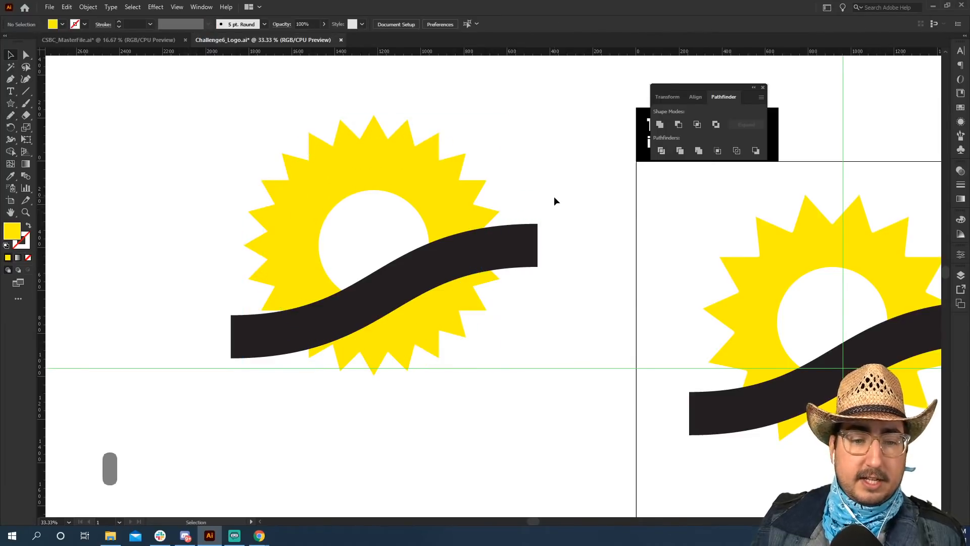
key(ctrl+z)
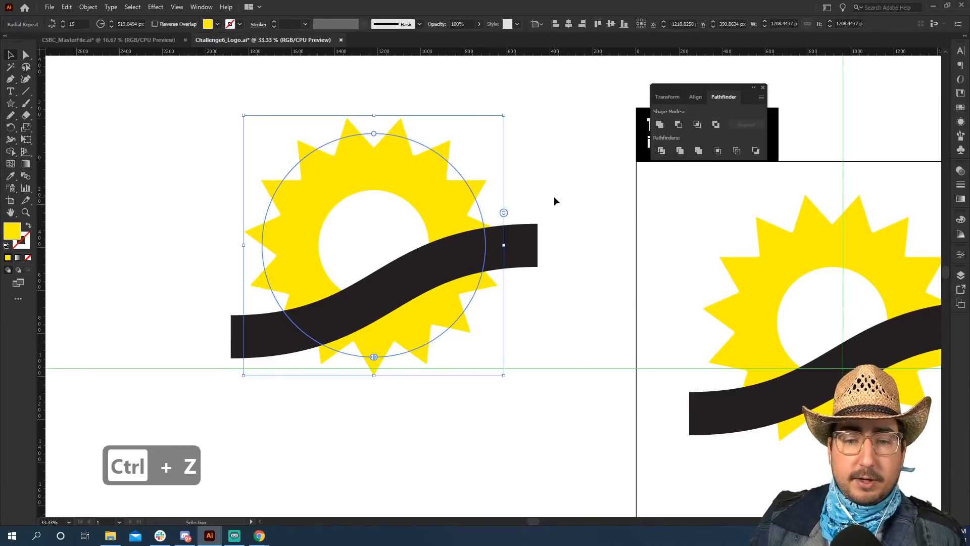
- Unite the artboard's yellow circle and triangle ring into a single sun shape with Pathfinder
drag(617, 236, 373, 179)
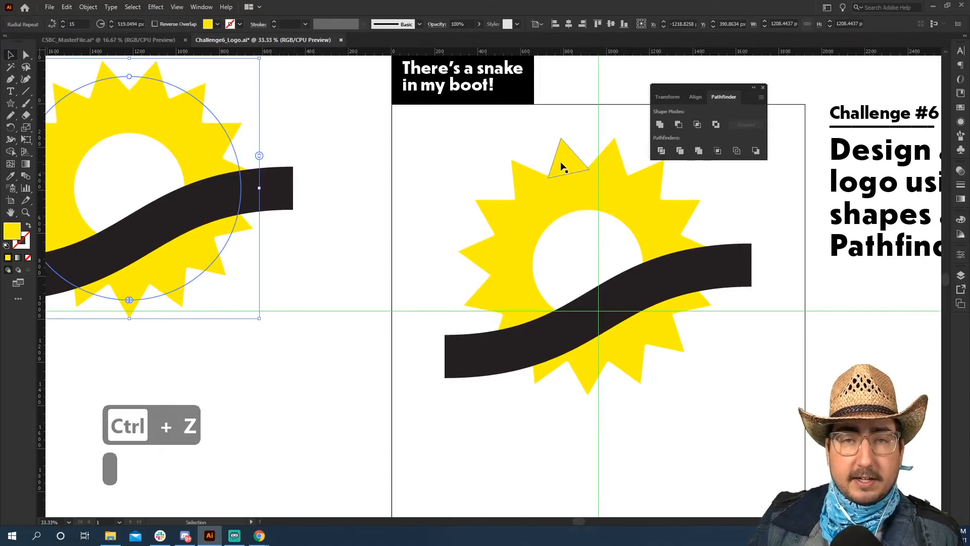
click(581, 188)
shift+click(579, 189)
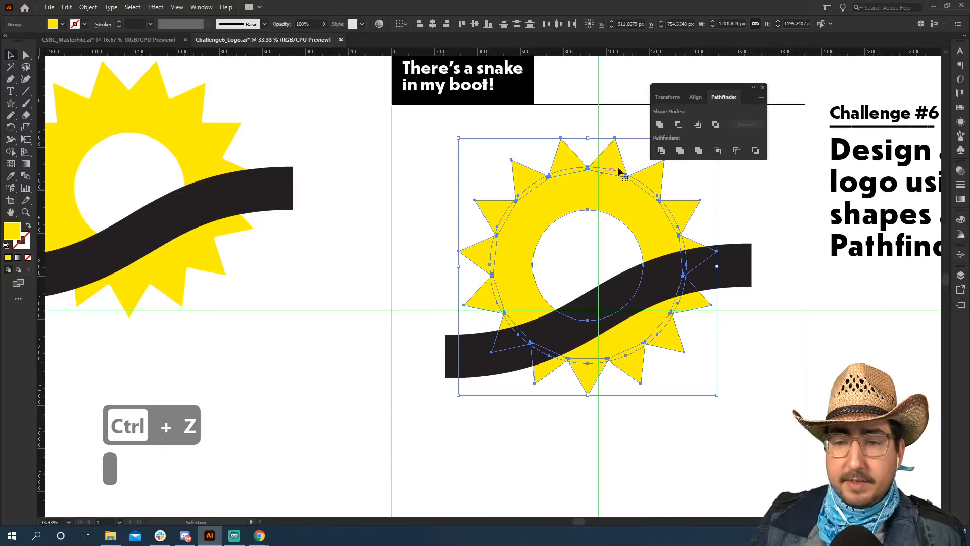
click(660, 124)
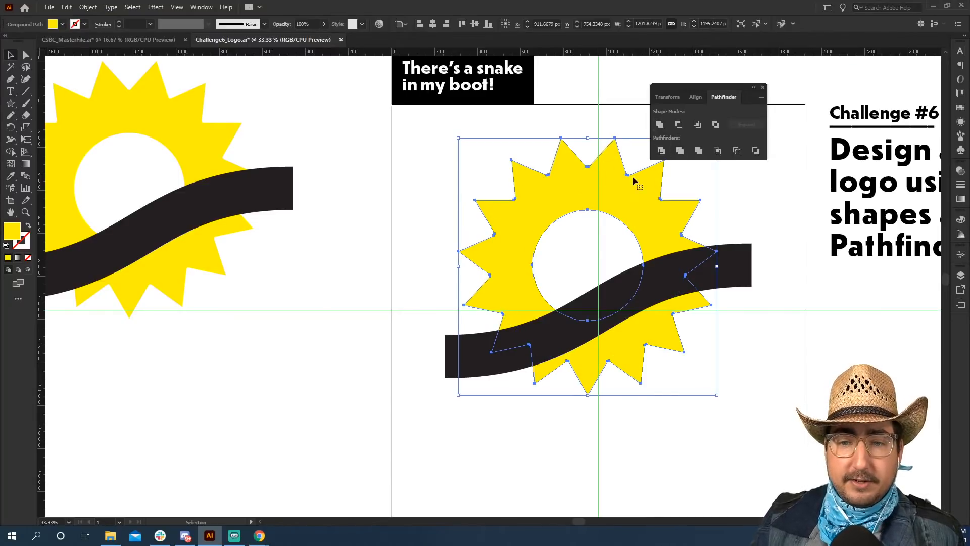
- Examine the united sun's outline up close, especially where the triangles meet the circle
key(z)
click(618, 231)
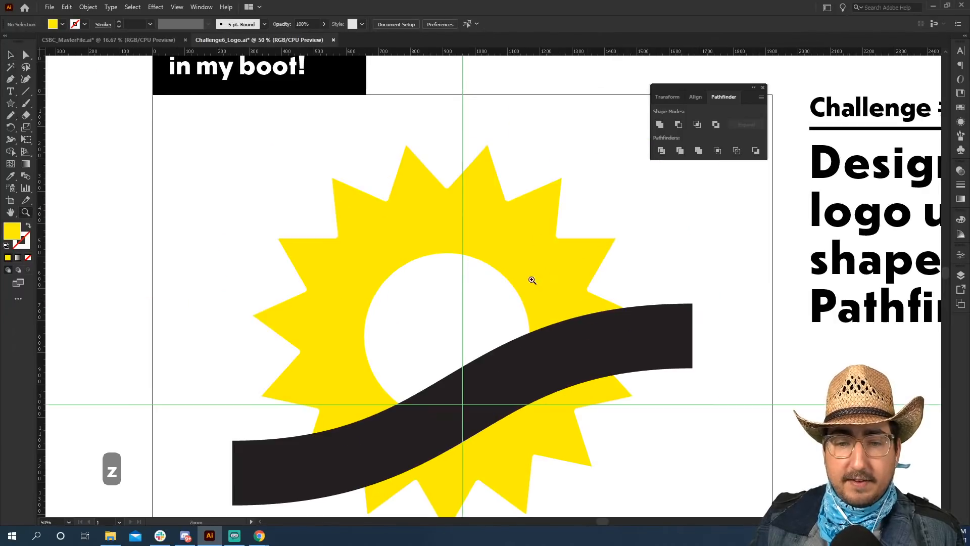
key(v)
key(z)
click(469, 237)
click(489, 310)
key(space)
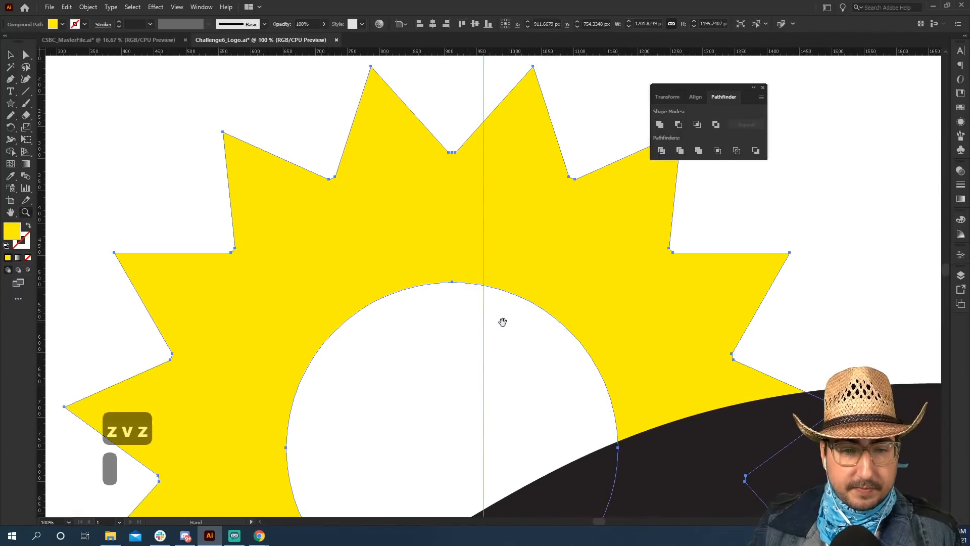
drag(503, 323, 565, 236)
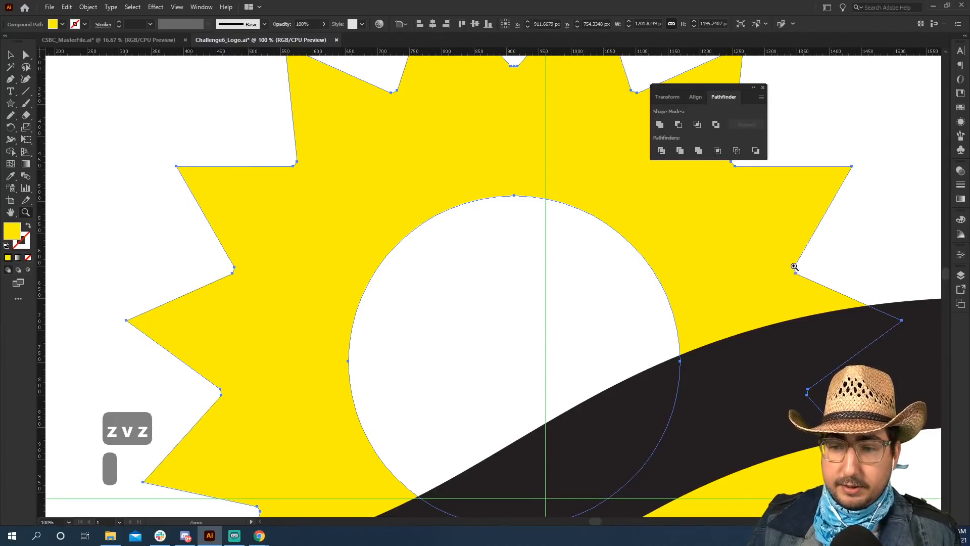
key(z)
alt+click(570, 314)
key(space)
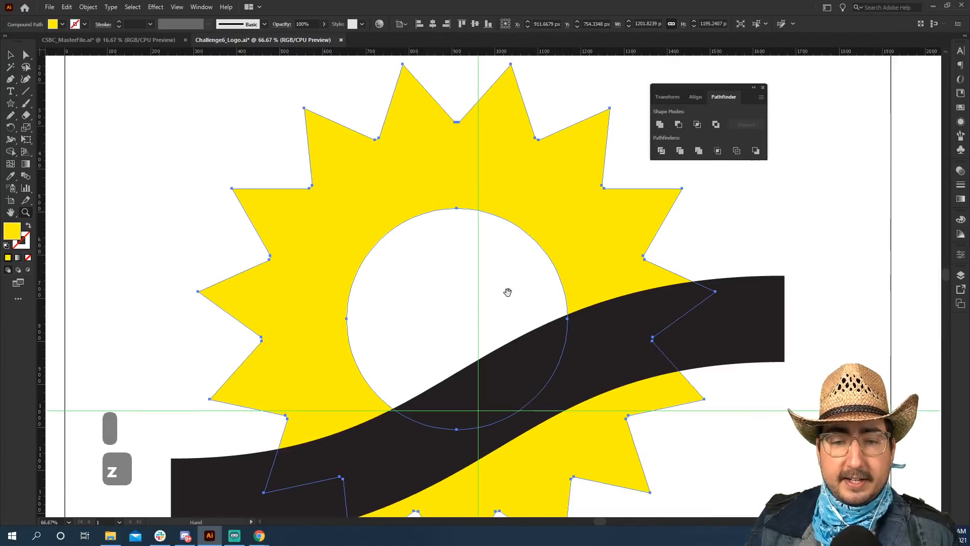
drag(507, 293, 543, 255)
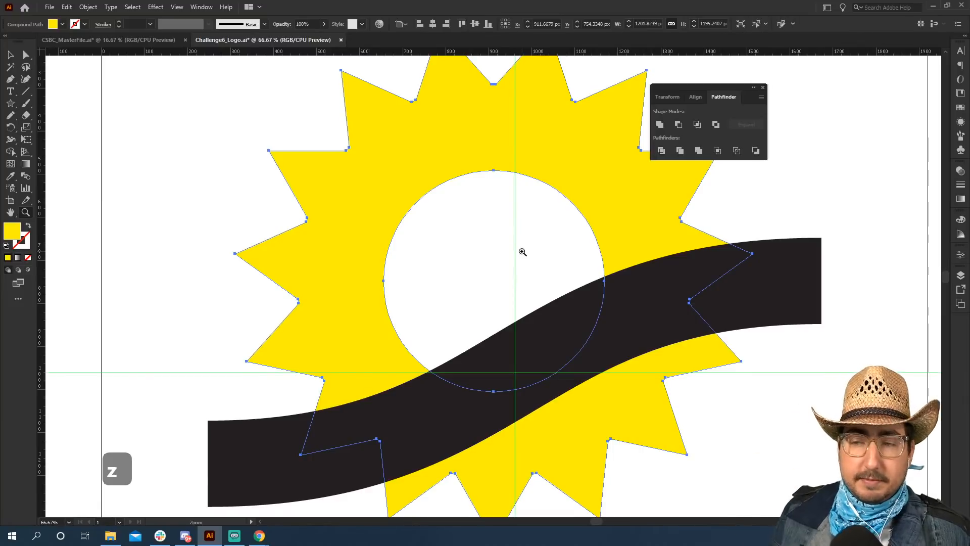
key(v)
click(487, 225)
key(z)
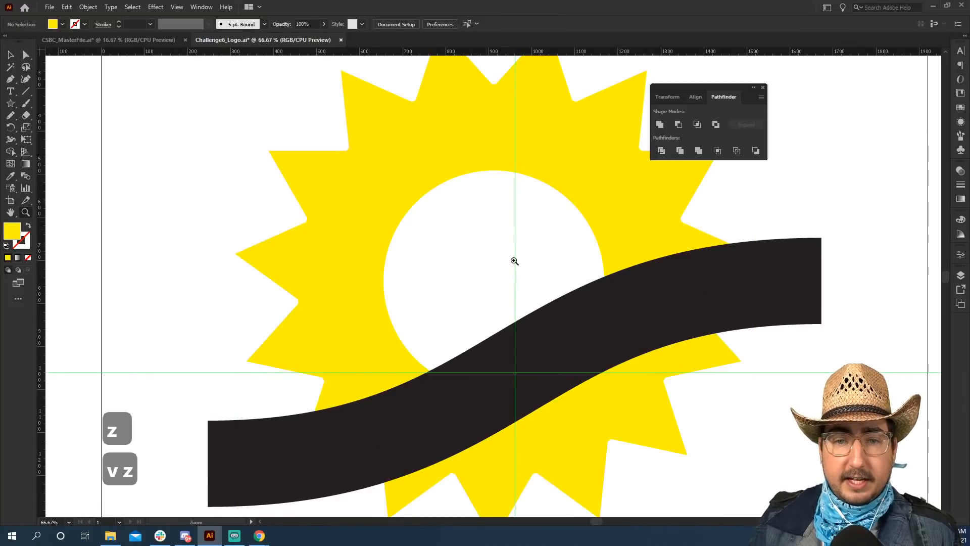
alt+click(514, 260)
key(v)
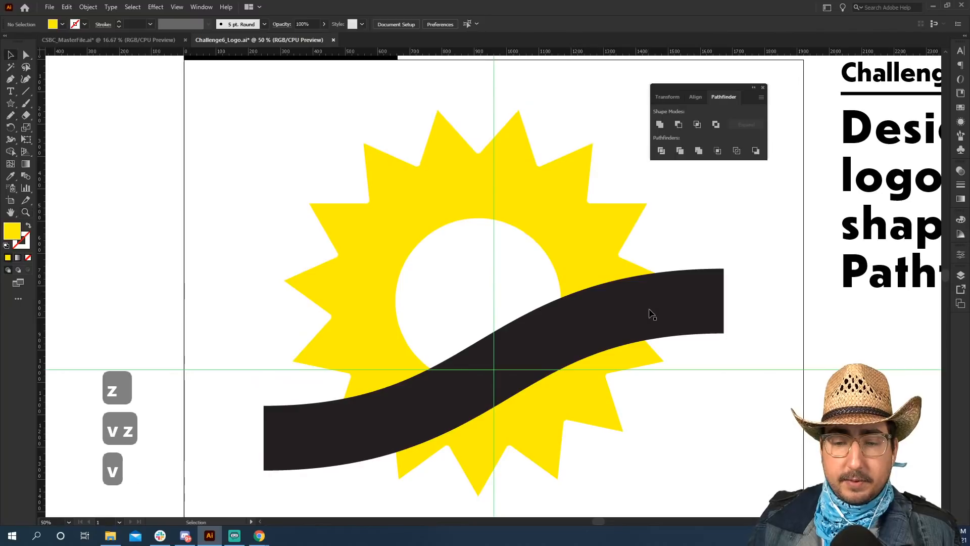
click(589, 307)
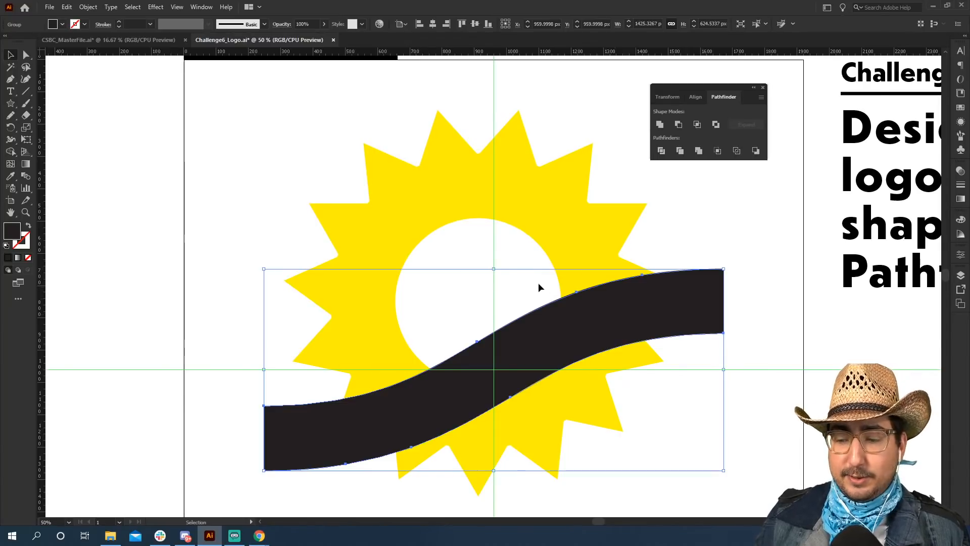
click(499, 303)
key(z)
alt+click(509, 302)
alt+click(522, 303)
drag(531, 313, 550, 232)
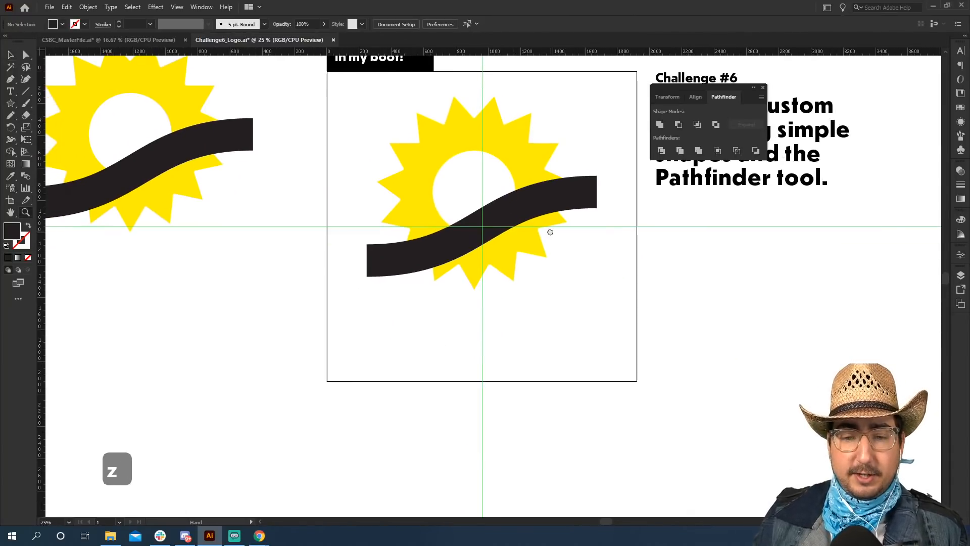
key(v)
drag(318, 190, 557, 229)
drag(488, 71, 238, 298)
drag(426, 173, 395, 437)
drag(511, 350, 332, 373)
- Copy the black S-curve on the artboard and paste the duplicate in place over the original
key(z)
click(589, 224)
click(491, 312)
key(v)
click(419, 301)
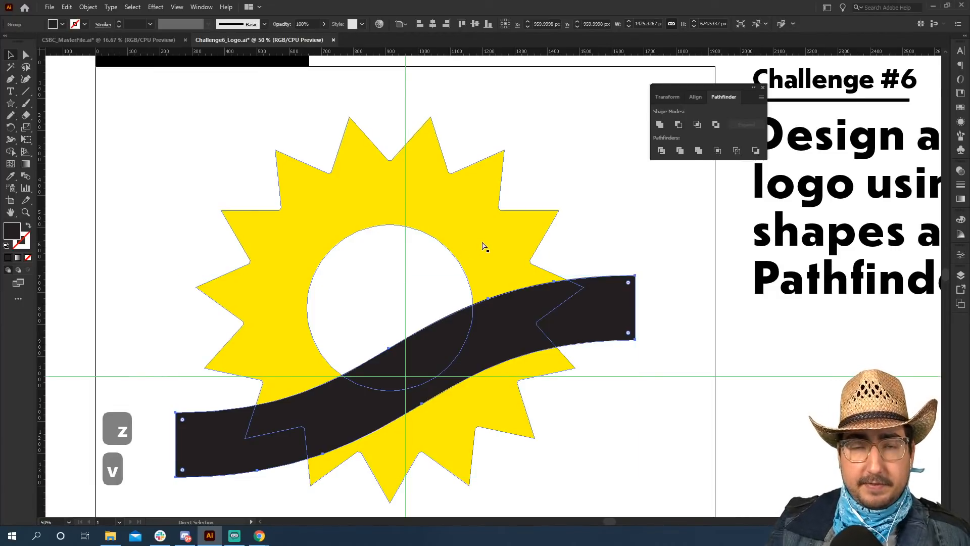
key(ctrl+c)
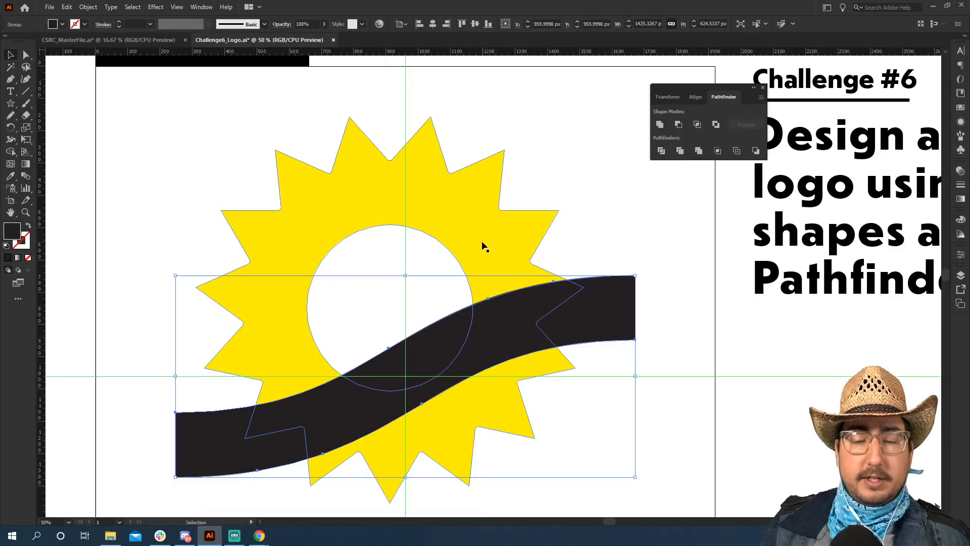
key(ctrl+c)
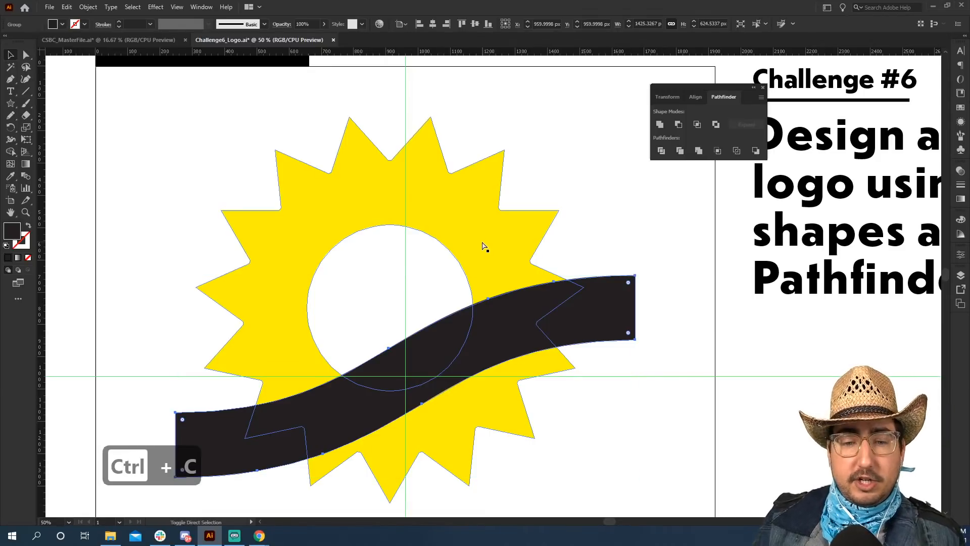
key(ctrl+shift+v)
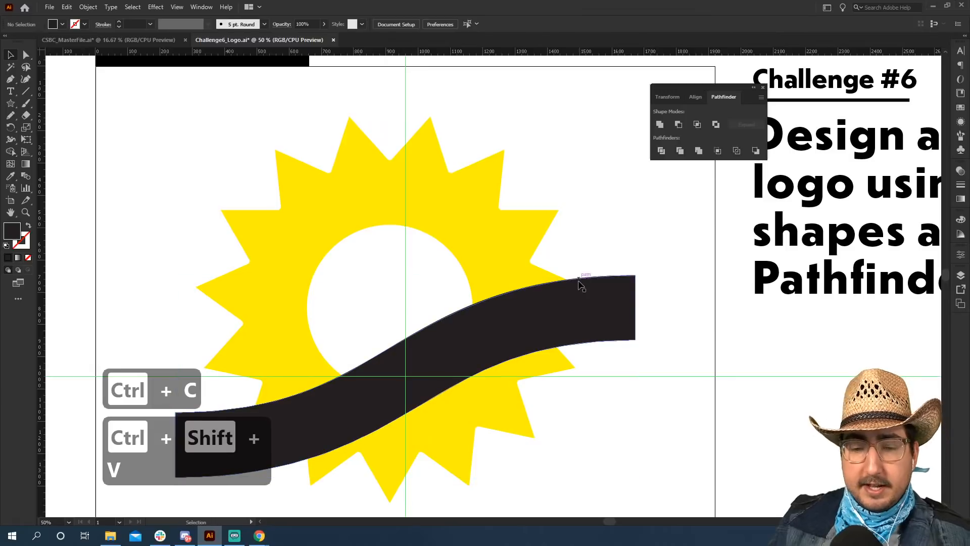
- Subtract the duplicate S-curve from the artboard's yellow sun with Pathfinder's Minus Front
shift+click(456, 193)
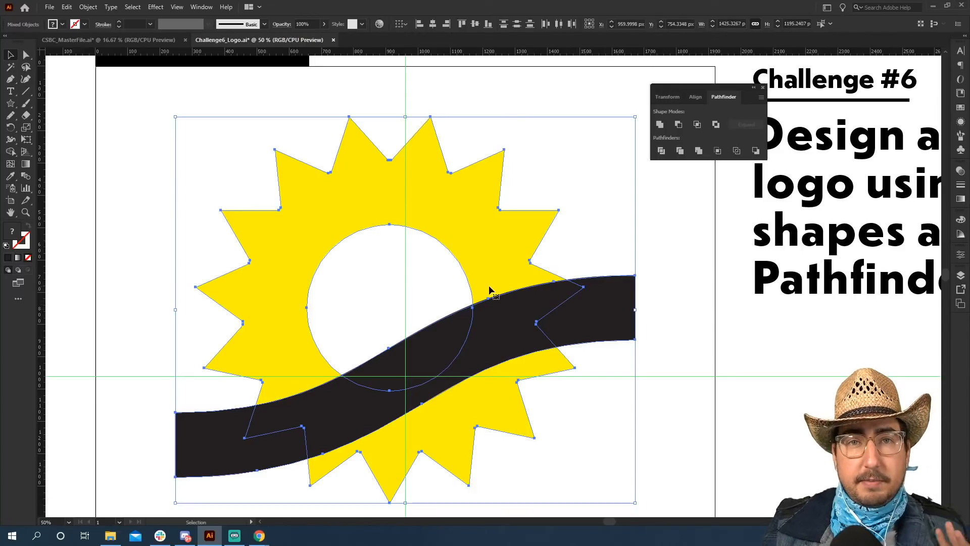
click(679, 130)
click(610, 228)
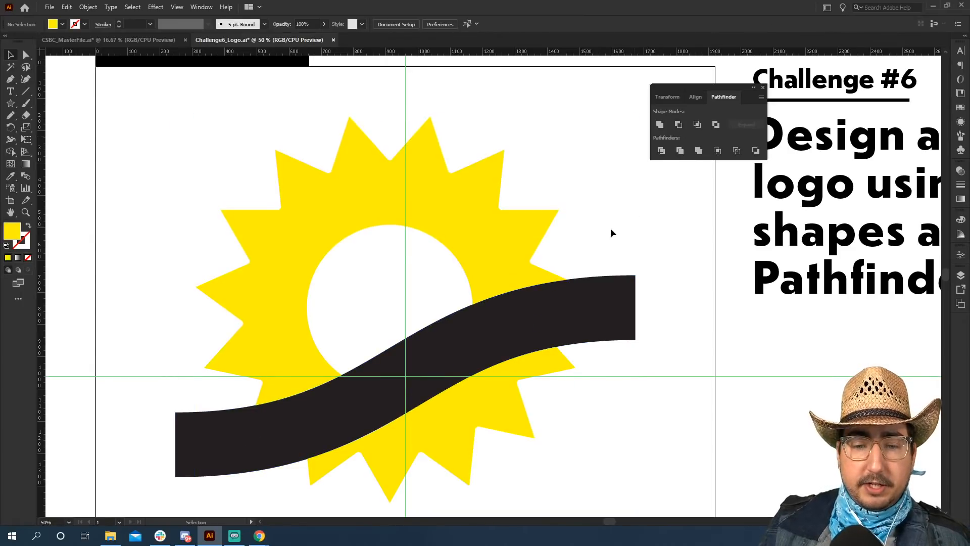
- Isolate the cut sun group on the artboard and delete its yellow piece below the S-curve
click(480, 257)
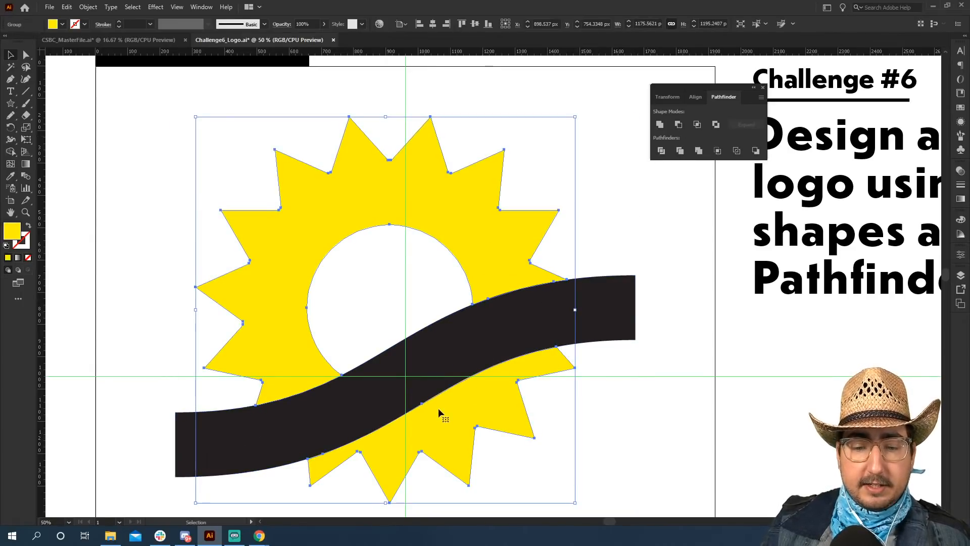
double_click(489, 260)
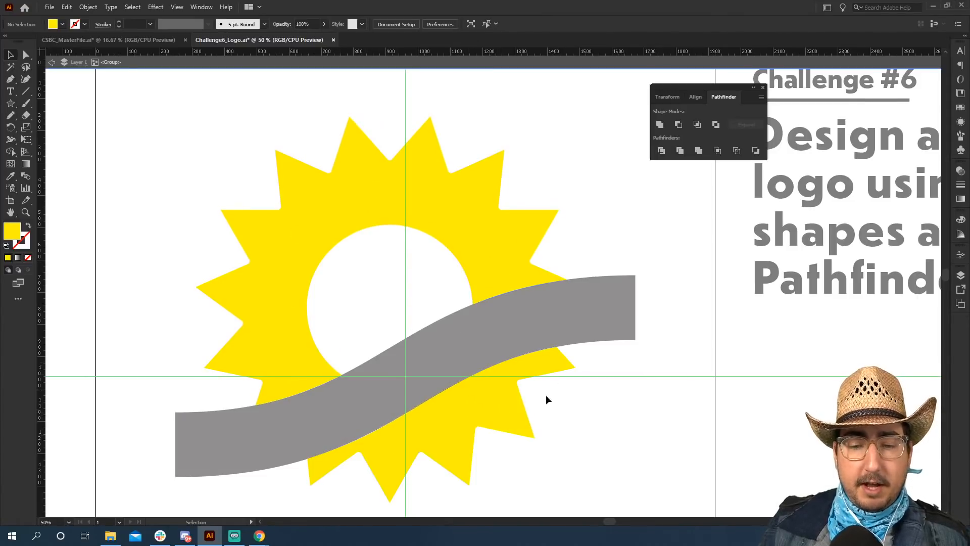
click(488, 412)
key(BackSpace)
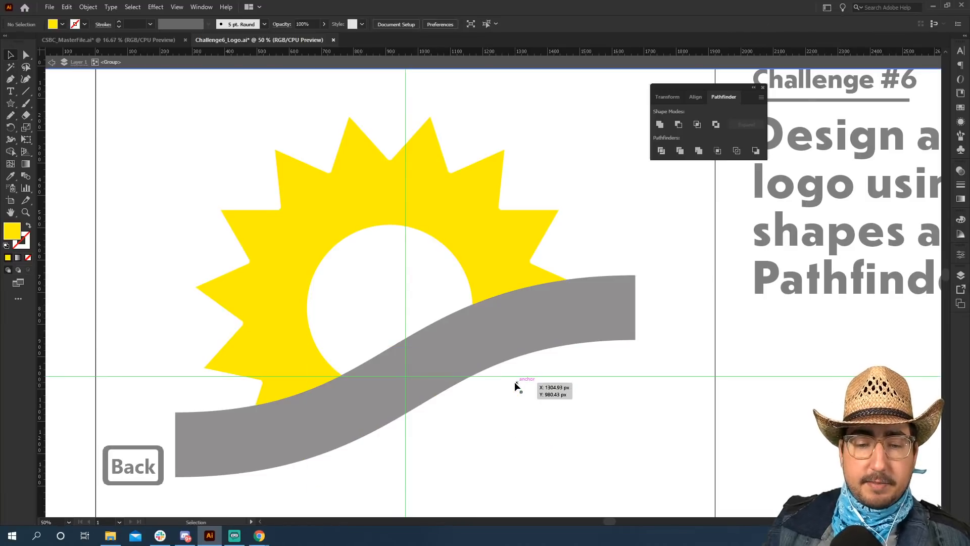
double_click(514, 381)
- Fill the black S-curve on the artboard with a brown swatch
key(z)
alt+click(498, 339)
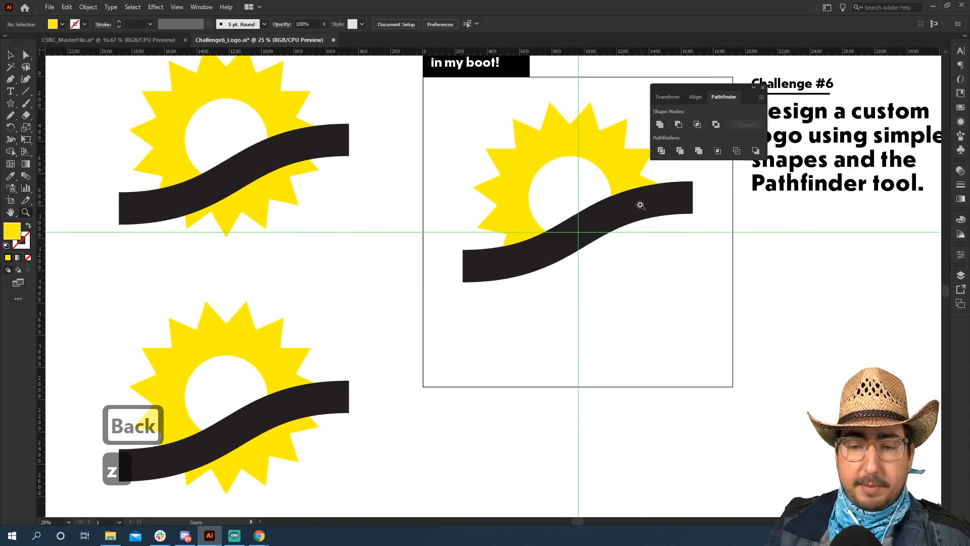
key(a)
click(640, 208)
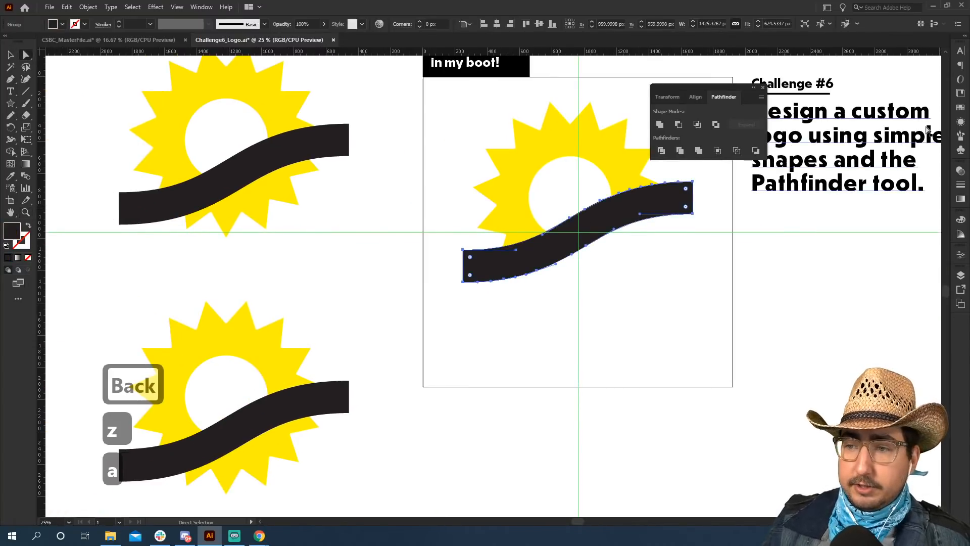
click(957, 107)
click(898, 93)
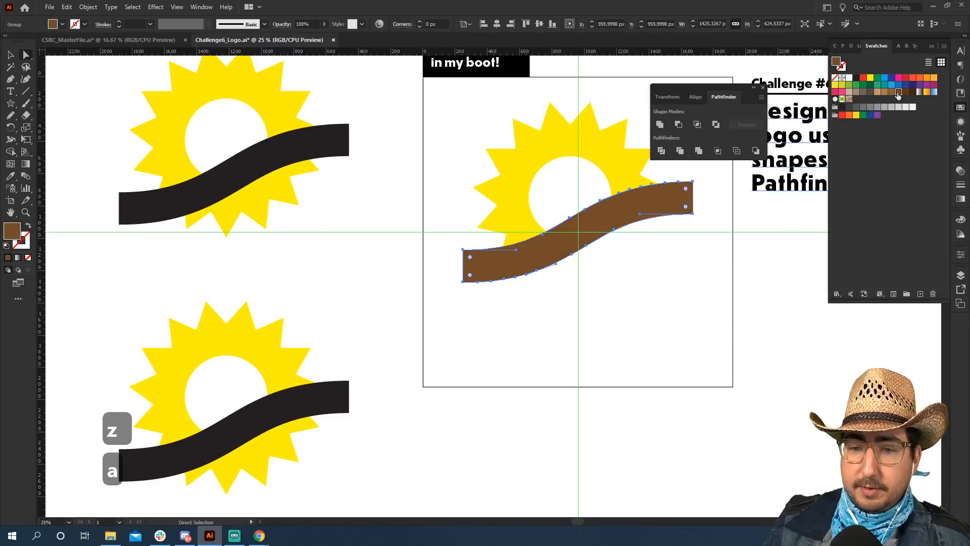
key(v)
click(623, 307)
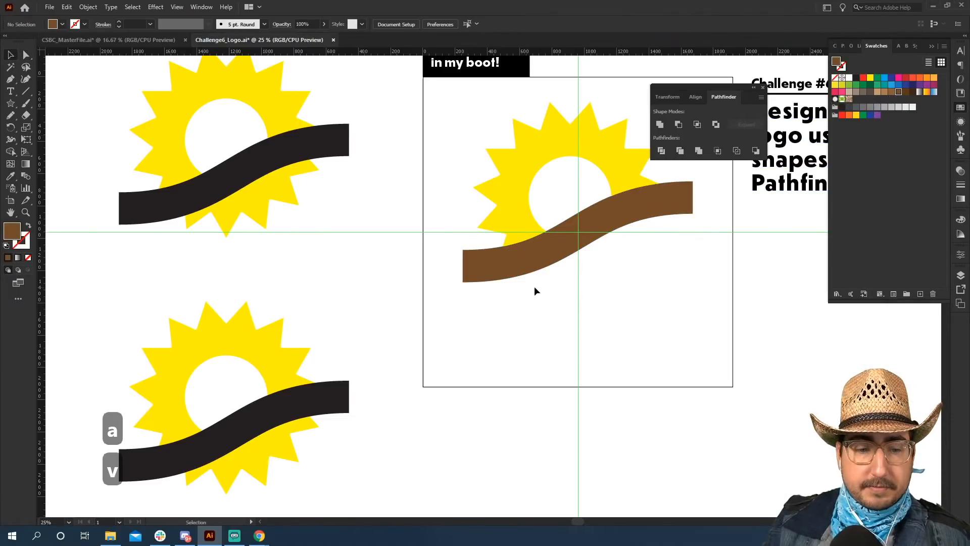
- Expand the lower spare copy's circle, triangle repeat and S-curve with the Object, Fill and Stroke options
drag(390, 372, 550, 245)
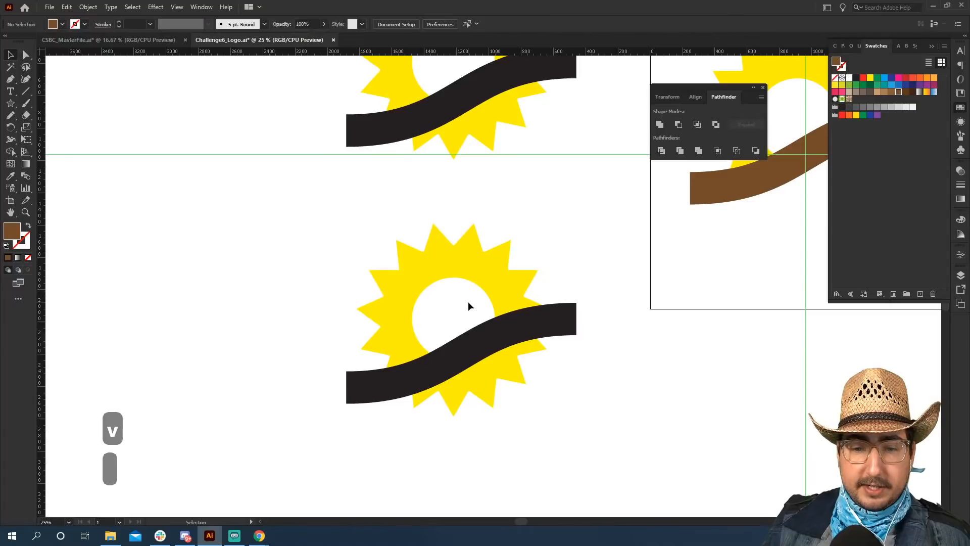
key(z)
click(500, 300)
key(v)
drag(567, 188, 293, 263)
key(z)
click(494, 300)
key(v)
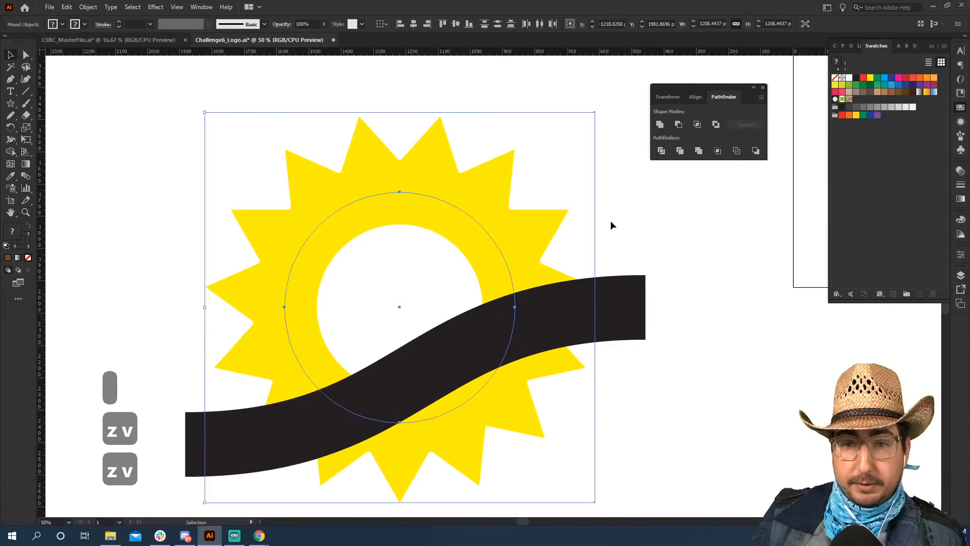
click(538, 160)
drag(537, 108, 292, 266)
drag(162, 137, 333, 454)
click(95, 12)
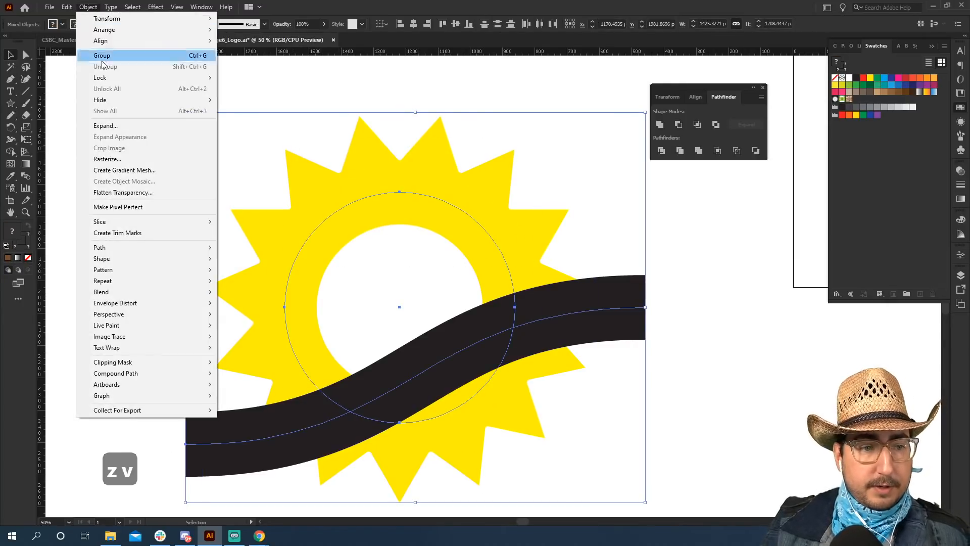
click(117, 128)
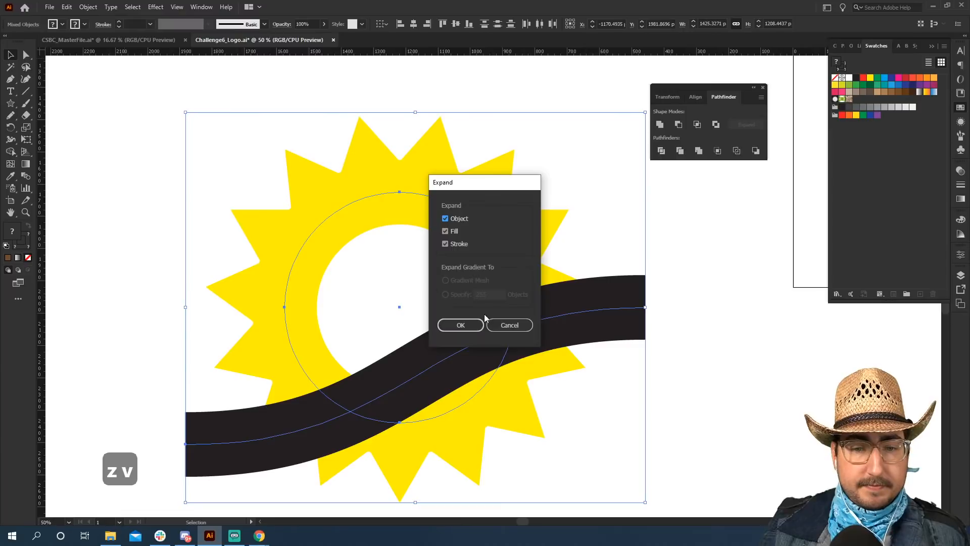
click(456, 326)
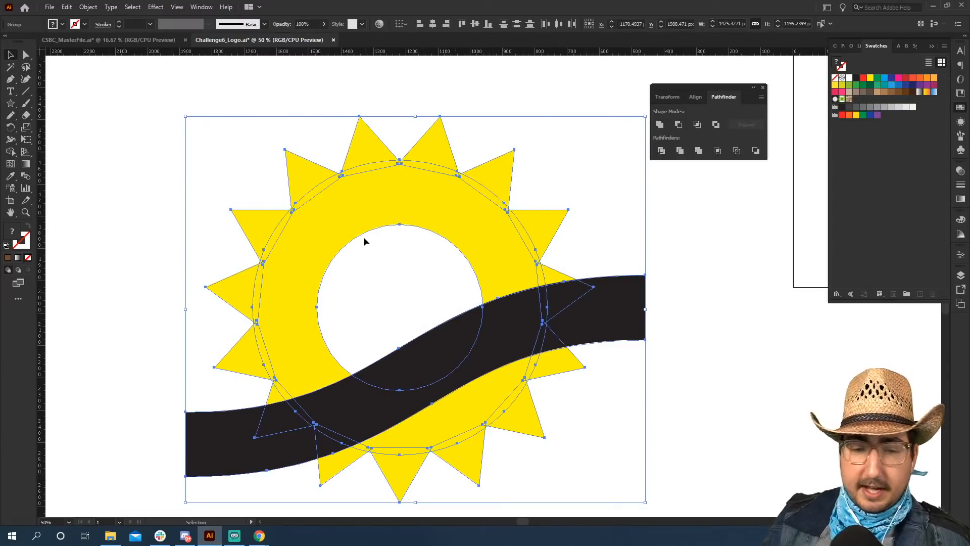
- Merge the lower copy's yellow circle and triangles into one sun with Shape Builder, keeping the centre hole open
click(399, 248)
click(408, 208)
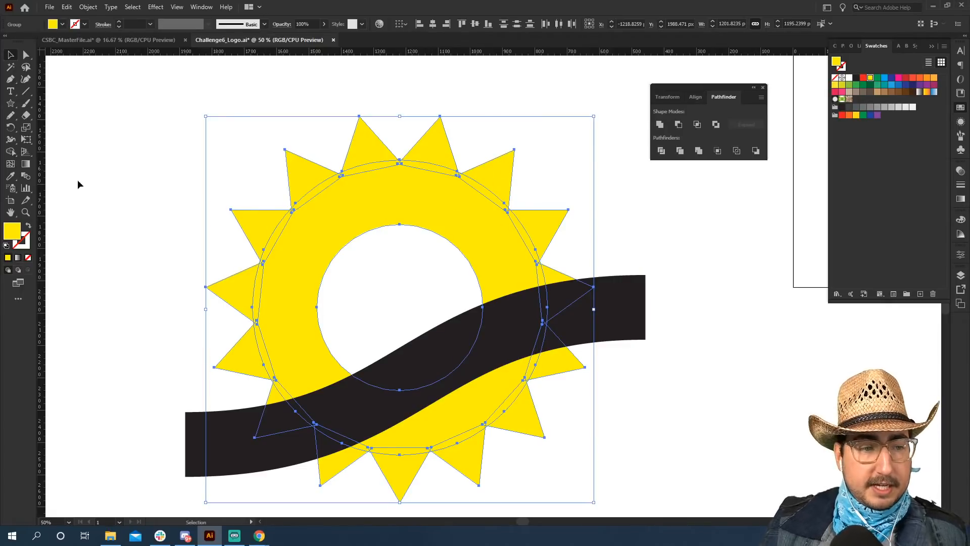
click(14, 154)
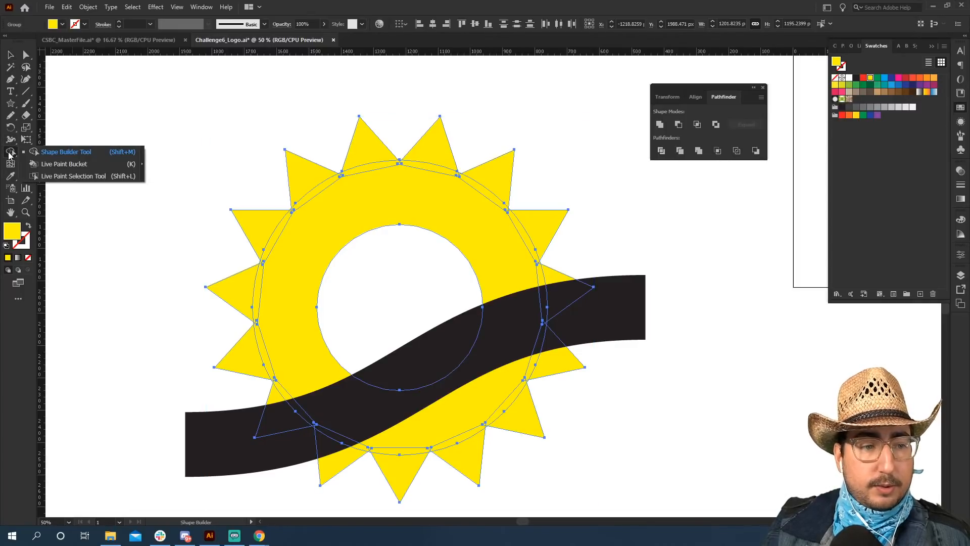
click(69, 152)
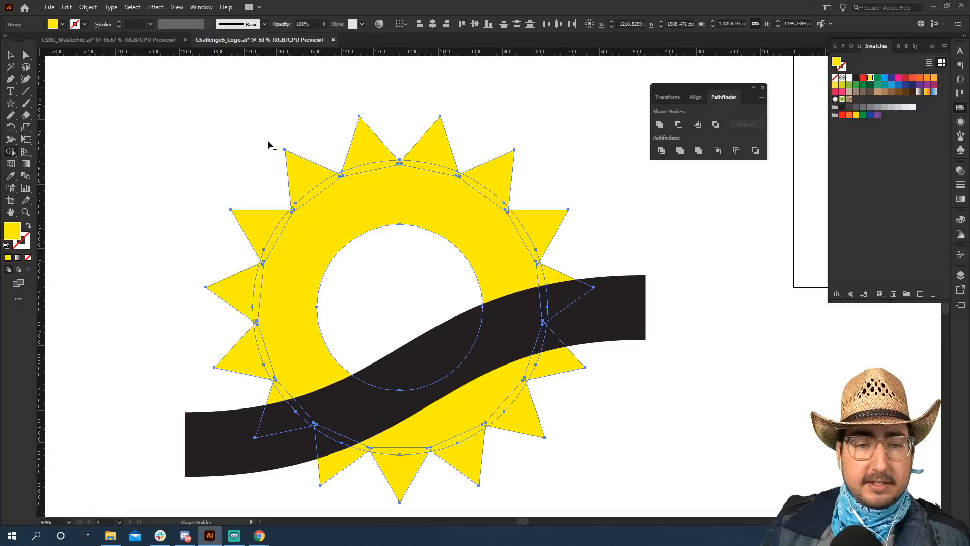
mouse_move(276, 126)
mouse_down()
mouse_move(539, 162)
mouse_move(313, 170)
mouse_move(199, 190)
mouse_move(446, 201)
mouse_move(546, 222)
mouse_move(533, 234)
mouse_move(587, 243)
mouse_move(517, 242)
mouse_move(268, 283)
mouse_move(150, 313)
mouse_move(262, 336)
mouse_move(155, 353)
mouse_move(447, 361)
mouse_move(423, 381)
mouse_move(504, 404)
mouse_move(490, 429)
mouse_move(496, 448)
mouse_move(499, 414)
mouse_move(636, 399)
mouse_move(568, 431)
mouse_up()
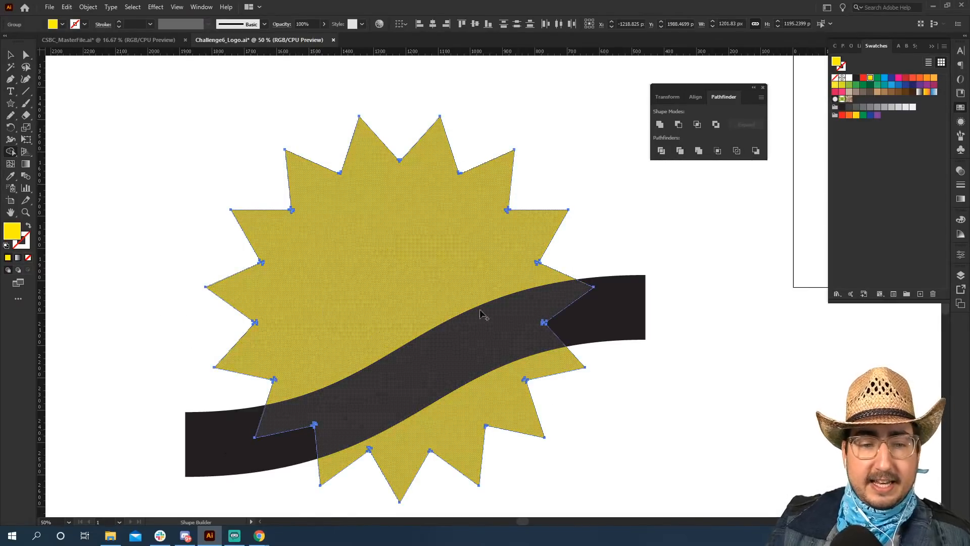
key(v)
key(ctrl+z)
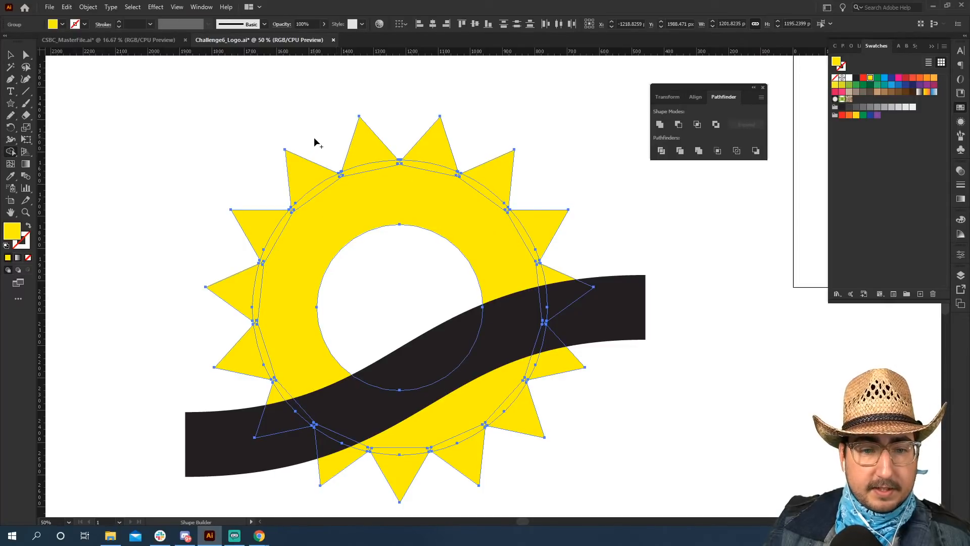
mouse_move(313, 138)
mouse_down()
mouse_move(520, 148)
mouse_move(355, 181)
mouse_move(542, 175)
mouse_move(275, 201)
mouse_move(313, 190)
mouse_move(273, 225)
mouse_move(256, 347)
mouse_move(293, 431)
mouse_move(324, 446)
mouse_move(331, 429)
mouse_move(468, 459)
mouse_move(535, 400)
mouse_move(554, 370)
mouse_move(550, 410)
mouse_move(552, 297)
mouse_move(570, 291)
mouse_move(568, 277)
mouse_move(438, 156)
mouse_move(383, 186)
mouse_move(372, 158)
mouse_up()
key(ctrl+z)
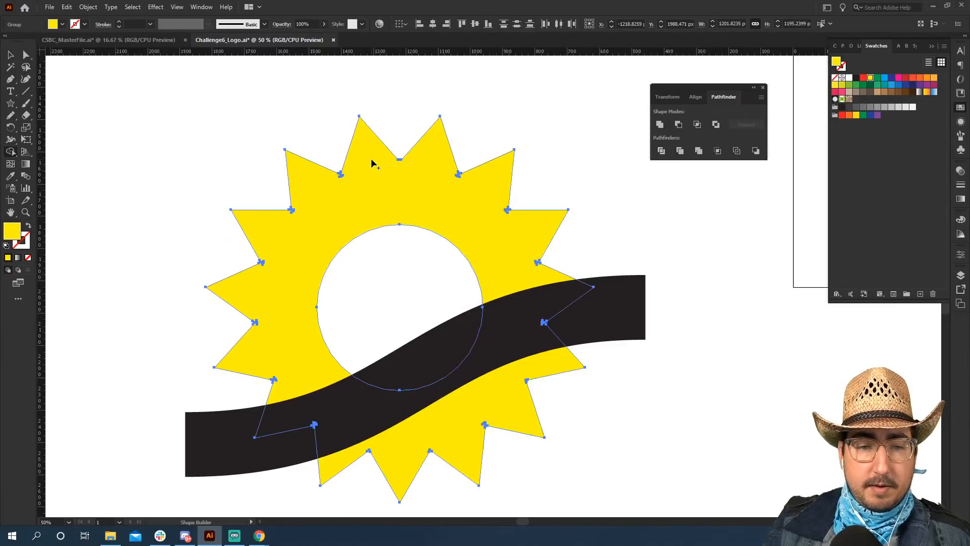
key(v)
click(558, 117)
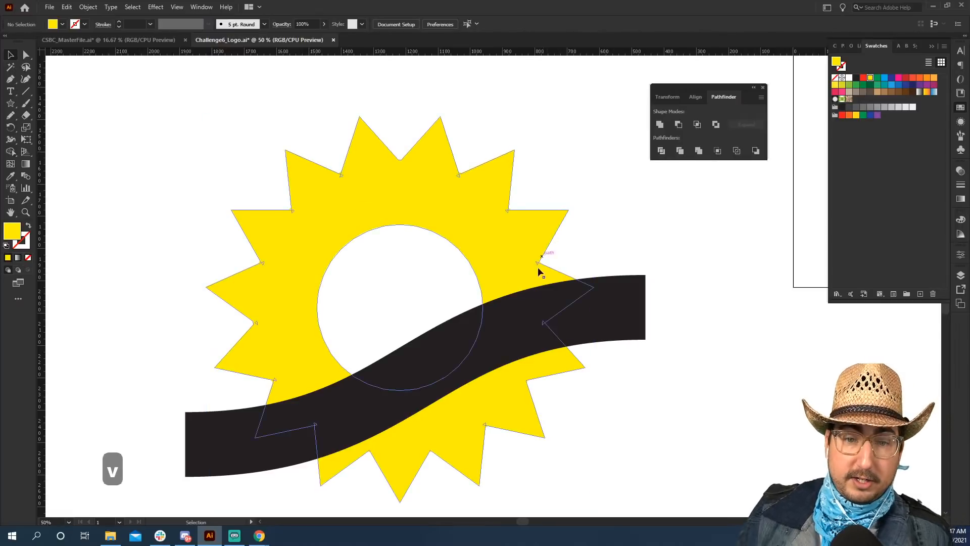
- Remove the sun's area and leftover fragments below the lower copy's S-curve with Shape Builder
drag(601, 243, 495, 338)
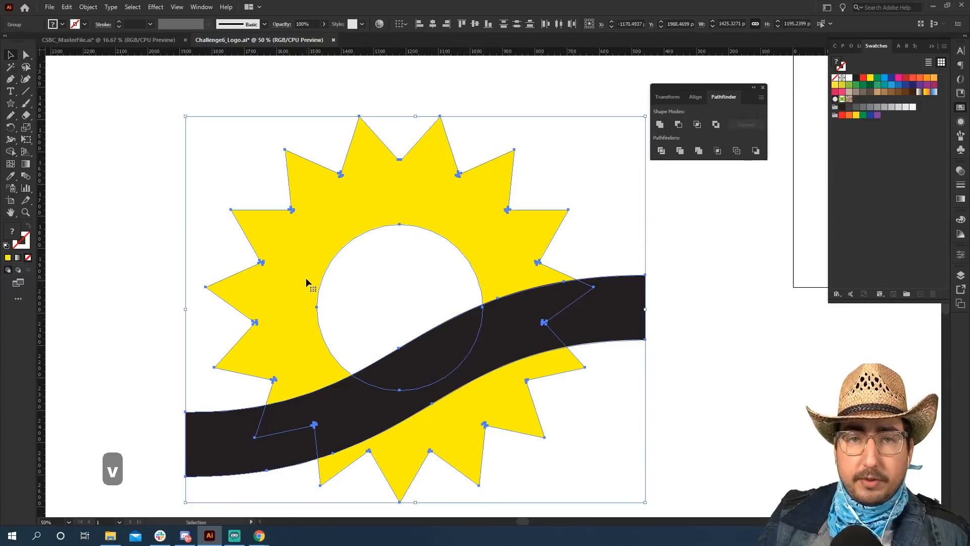
click(10, 152)
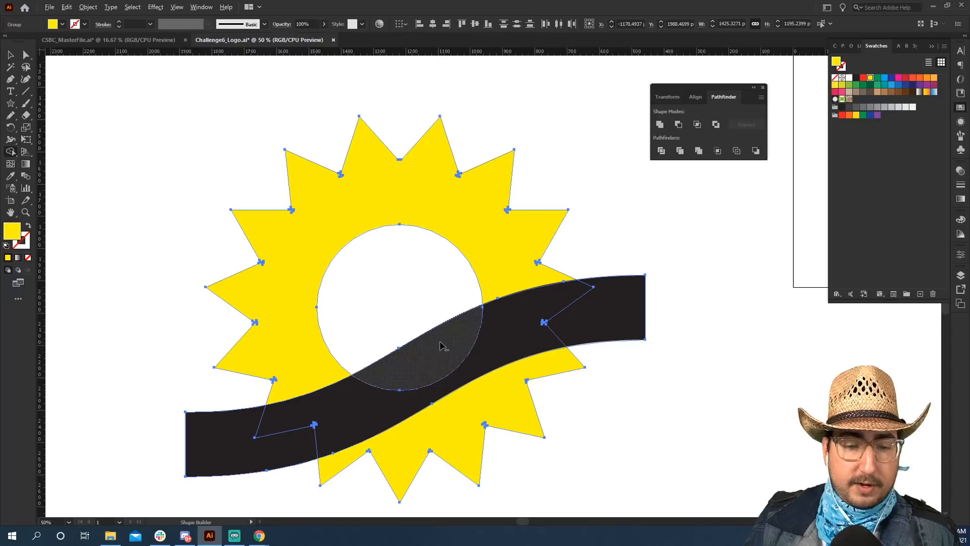
alt+click(401, 475)
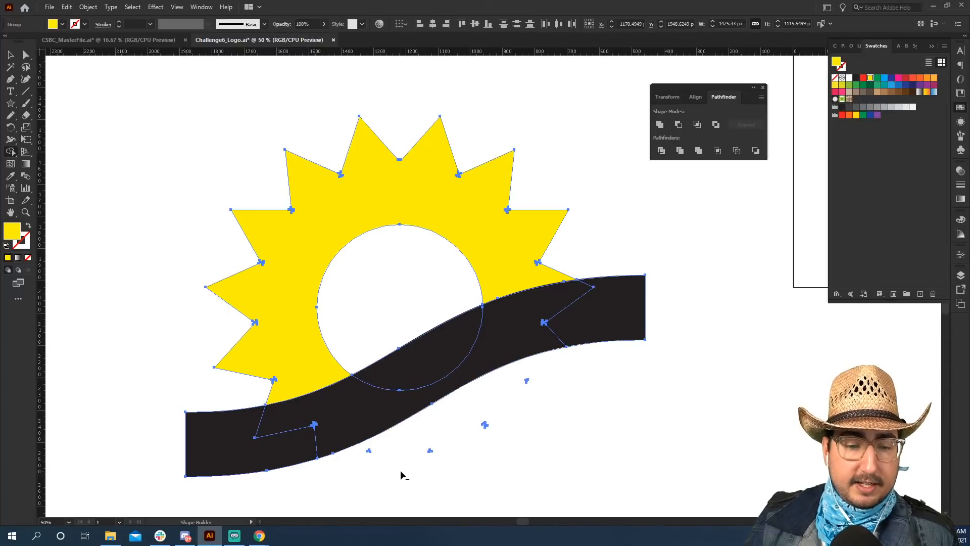
drag(469, 459, 511, 363)
mouse_move(568, 286)
mouse_down()
mouse_move(523, 324)
mouse_move(526, 334)
mouse_move(527, 324)
mouse_move(458, 366)
mouse_move(408, 364)
mouse_up()
key(v)
click(533, 360)
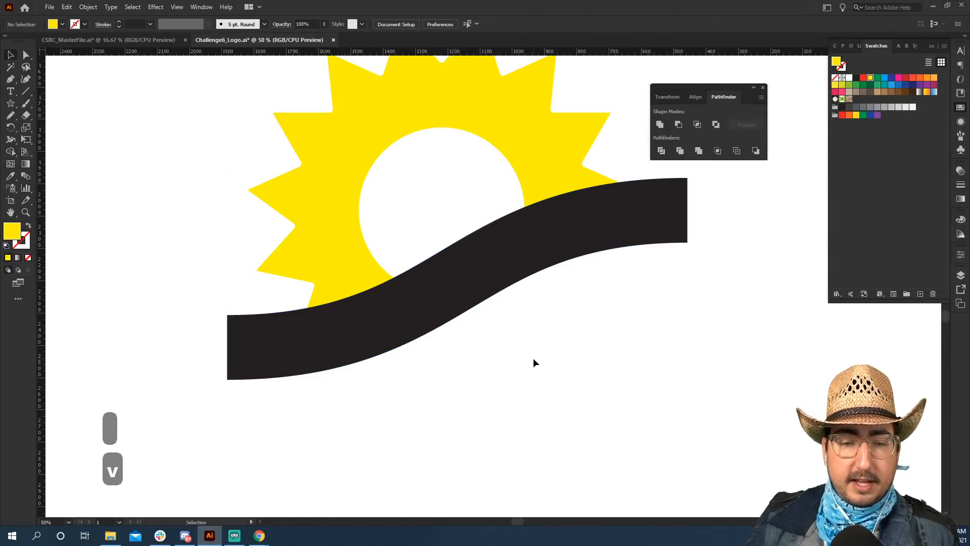
- Recolour the lower copy's S-curve by sampling the brown of the artboard's S-curve with the Eyedropper
key(z)
alt+click(490, 294)
alt+click(490, 295)
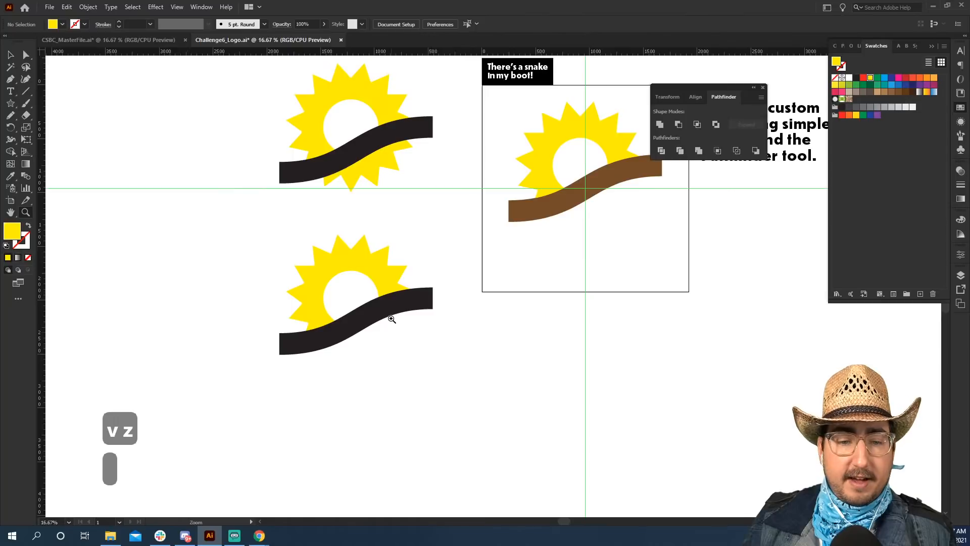
key(a)
click(393, 311)
key(i)
click(525, 209)
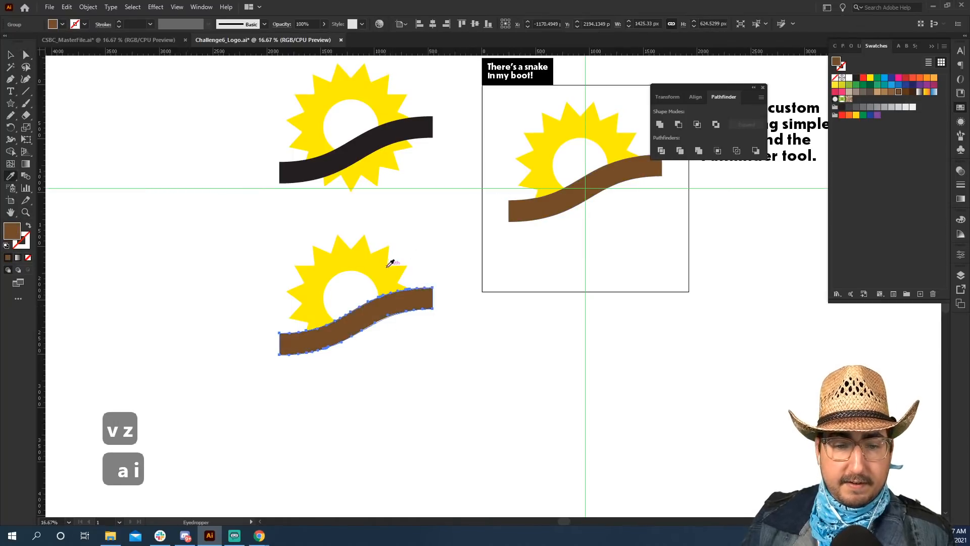
key(v)
click(362, 260)
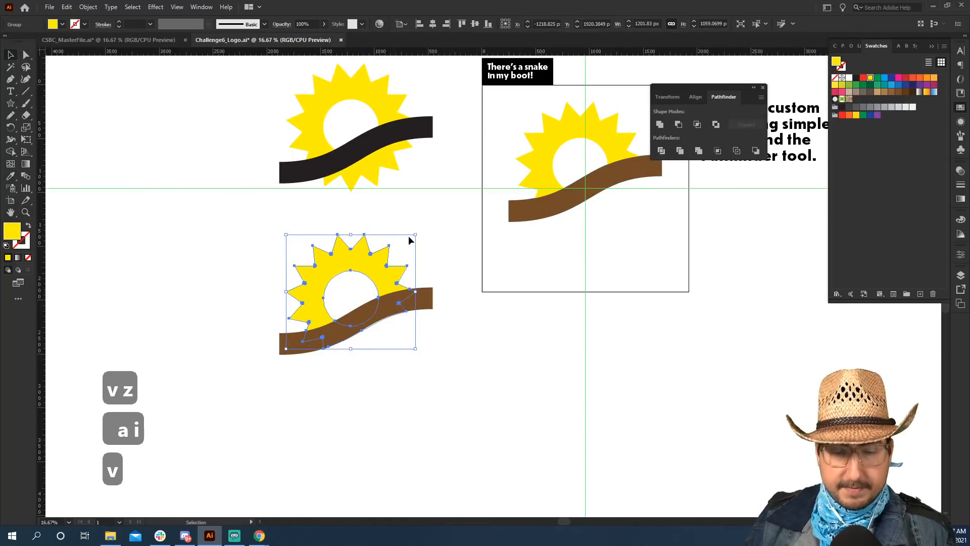
click(524, 285)
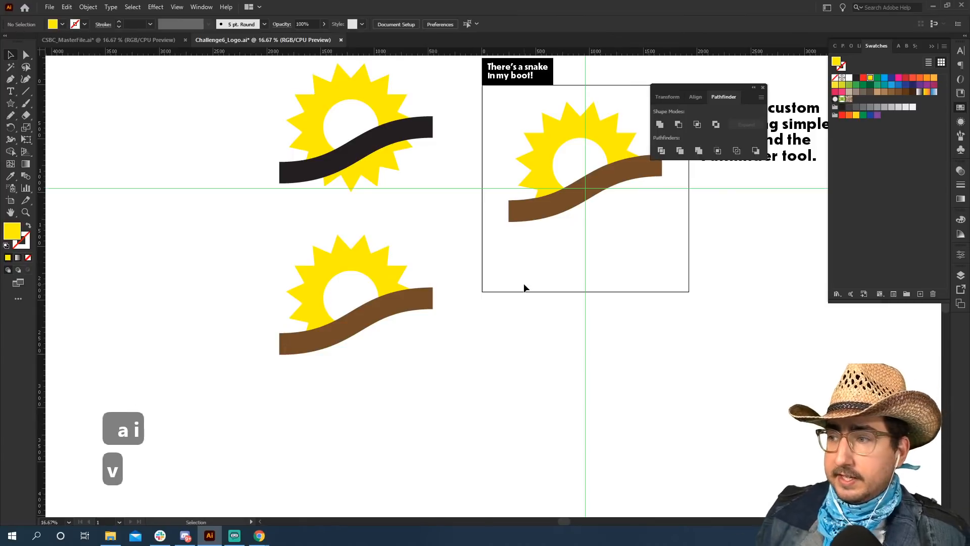
- Add the point text "GULCH" beneath the brown S-curve on the artboard
key(z)
click(580, 236)
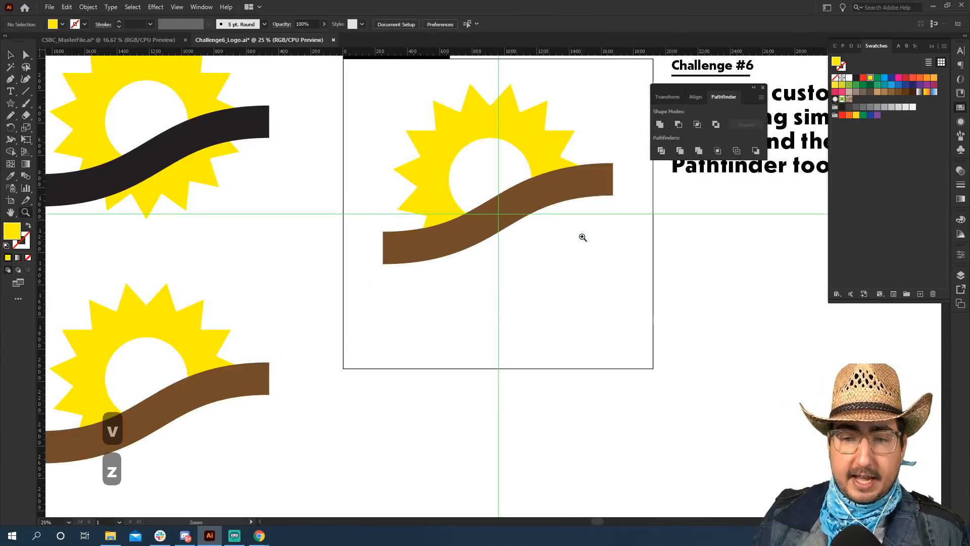
click(498, 257)
click(535, 294)
drag(523, 310, 442, 415)
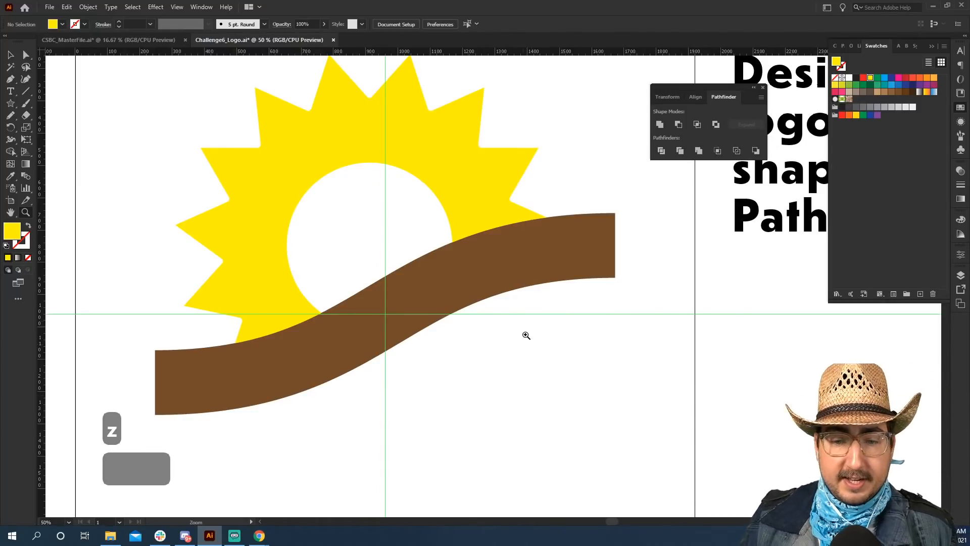
key(t)
click(474, 351)
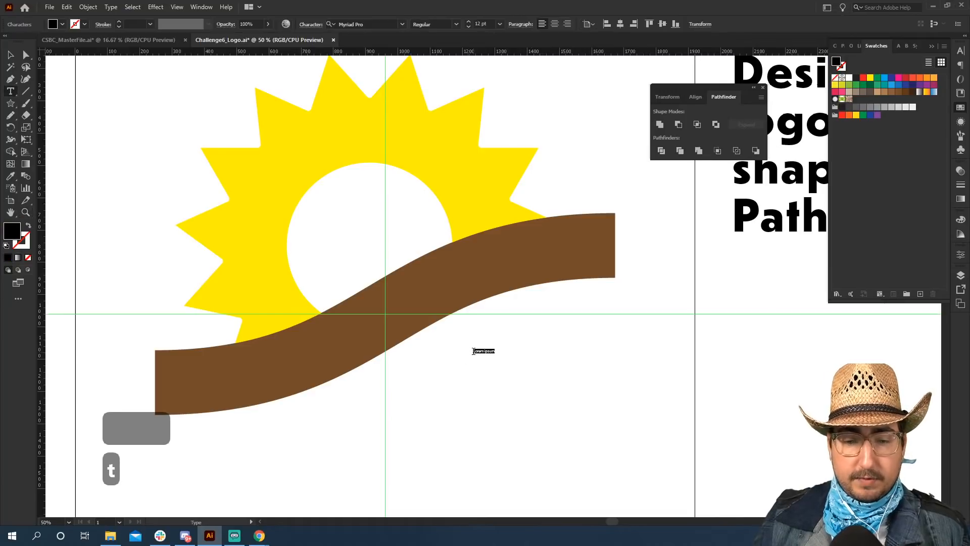
text(Gulch)
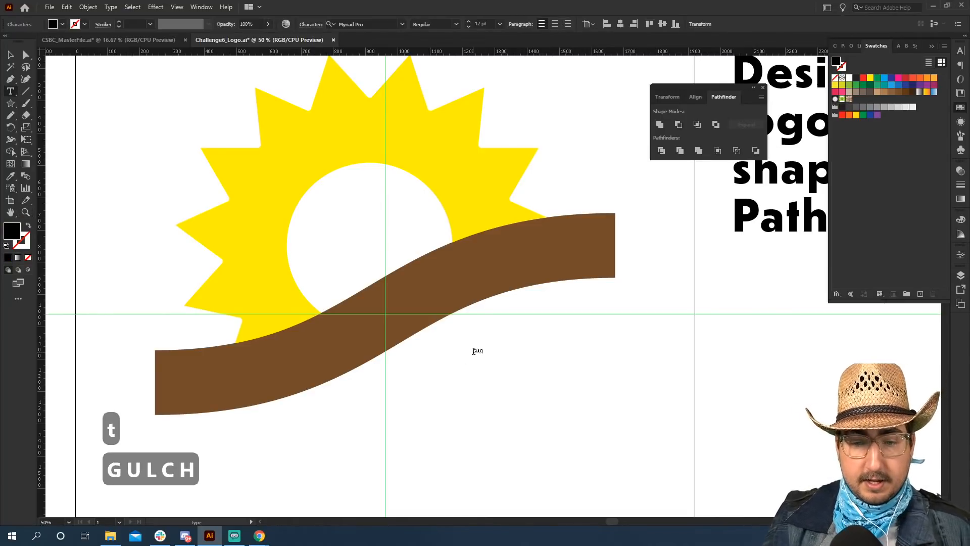
- Scale the GULCH text up to about 116 pt
click(11, 55)
key(s)
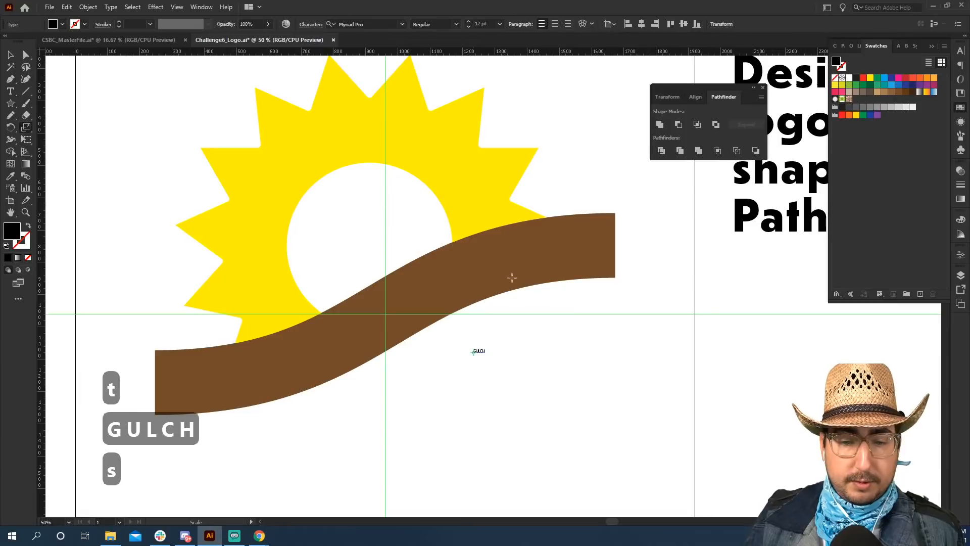
drag(508, 307, 641, 210)
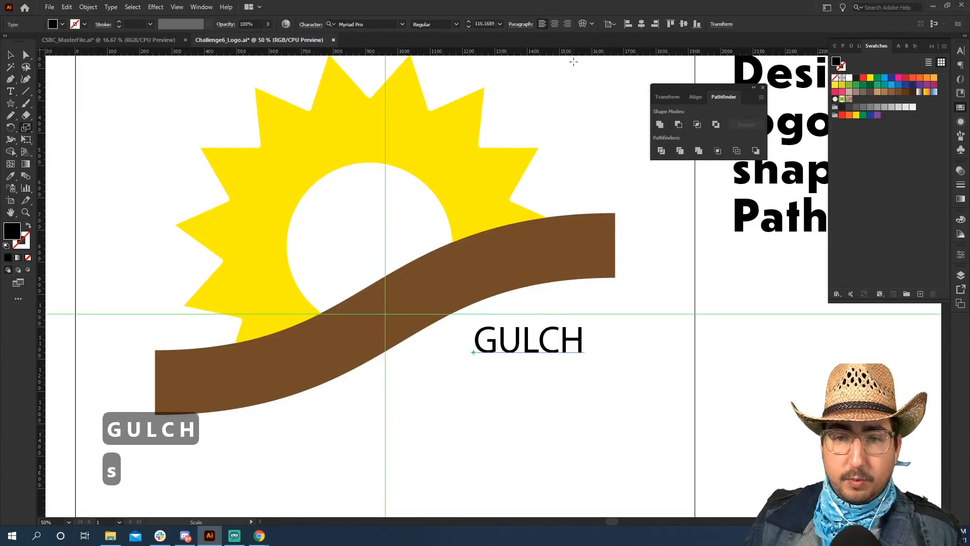
- Right-align the GULCH text, line its end up with the S-curve's upper end, and enlarge it to about 221 pt
click(568, 24)
key(v)
drag(452, 344, 398, 395)
drag(319, 402, 600, 401)
click(537, 397)
click(536, 397)
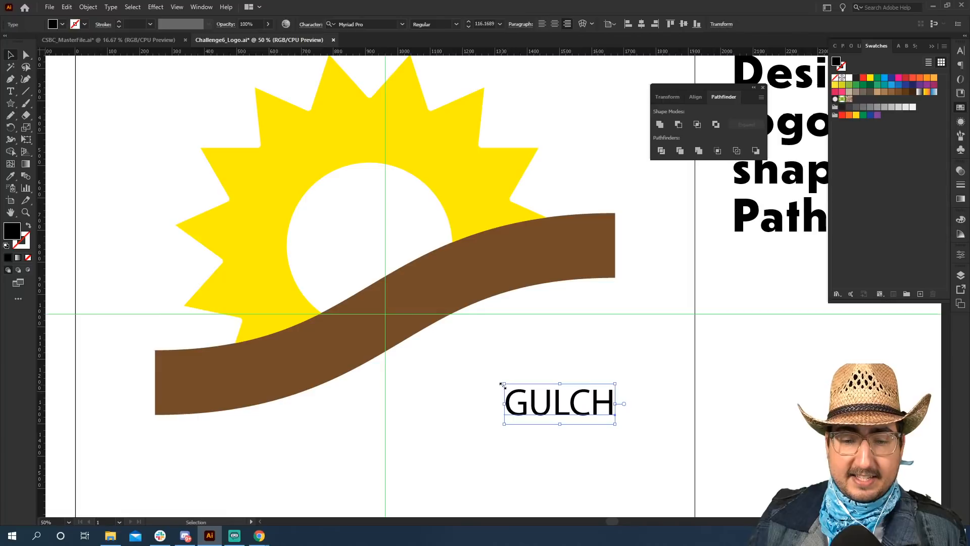
drag(501, 383, 405, 325)
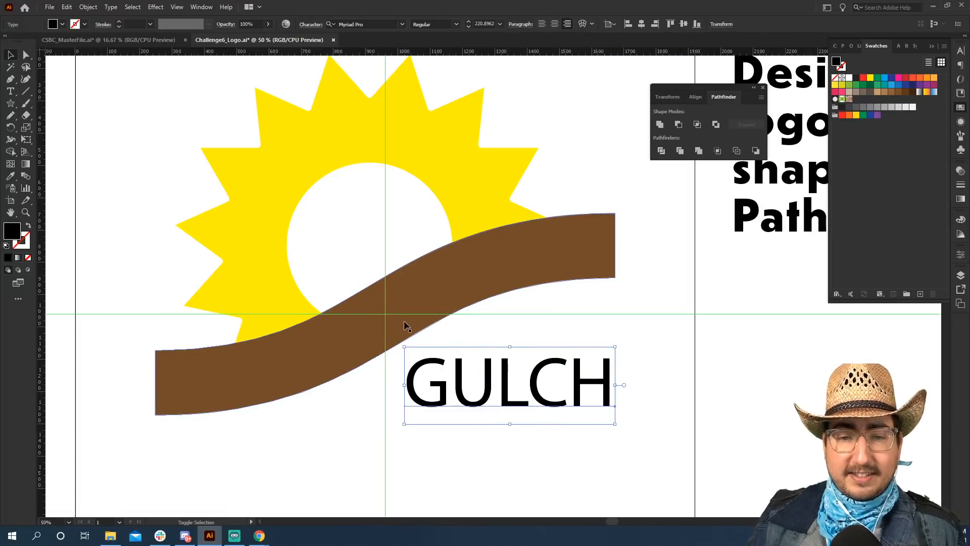
click(578, 142)
- Draw a black circle about 575 px wide covering the sun's white centre and nudge it slightly down and left
key(z)
click(439, 248)
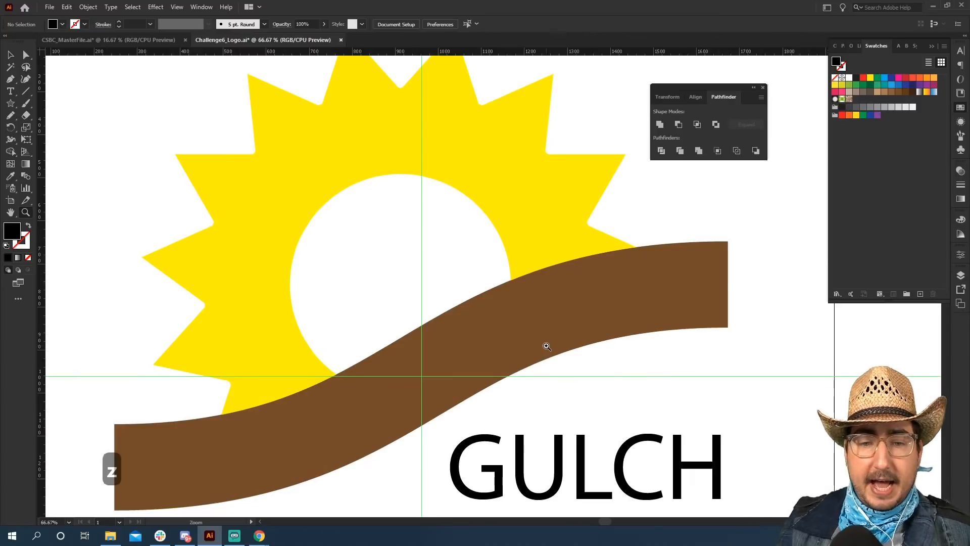
click(11, 56)
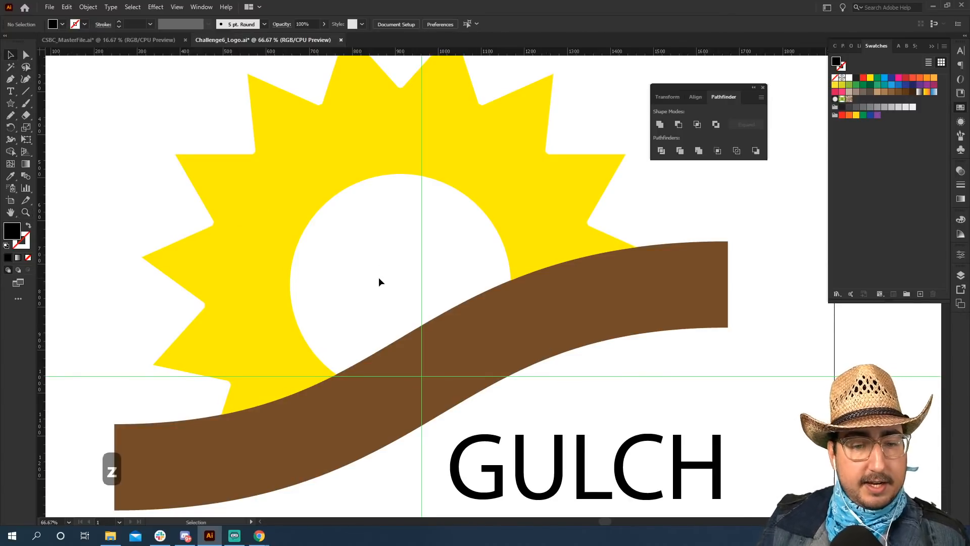
key(l)
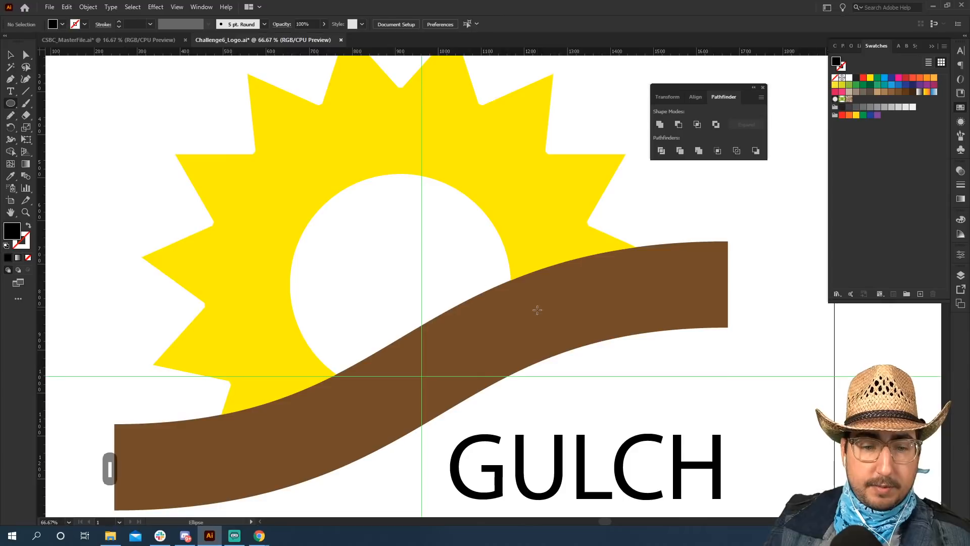
drag(403, 279, 280, 183)
key(Down)
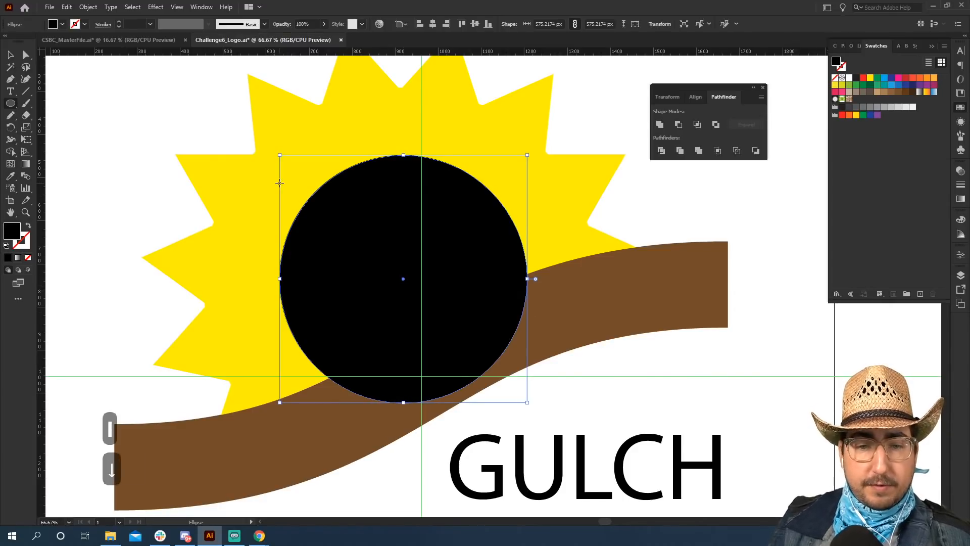
key(Left)
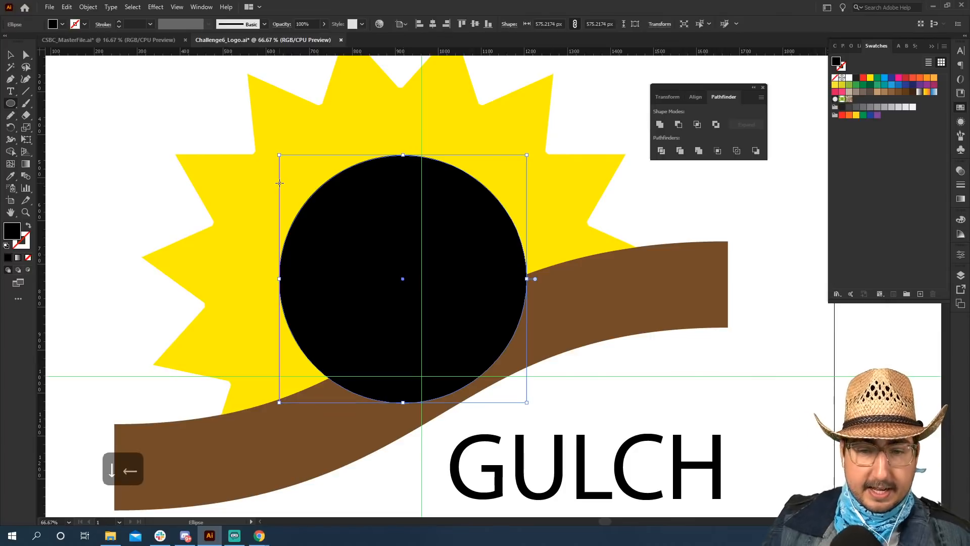
- Add the word "RADIAL" on its own line above GULCH in the text object
key(t)
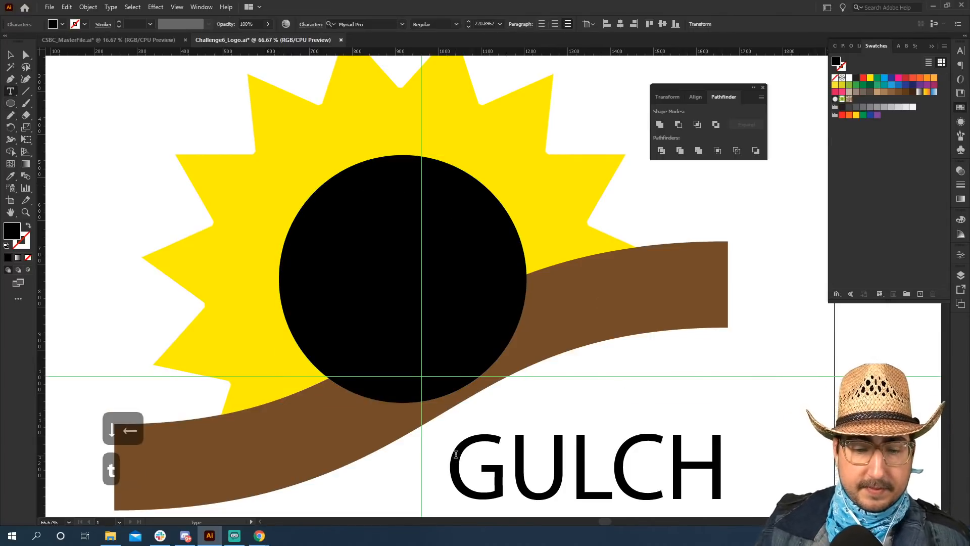
click(456, 453)
key(Return)
text(R)
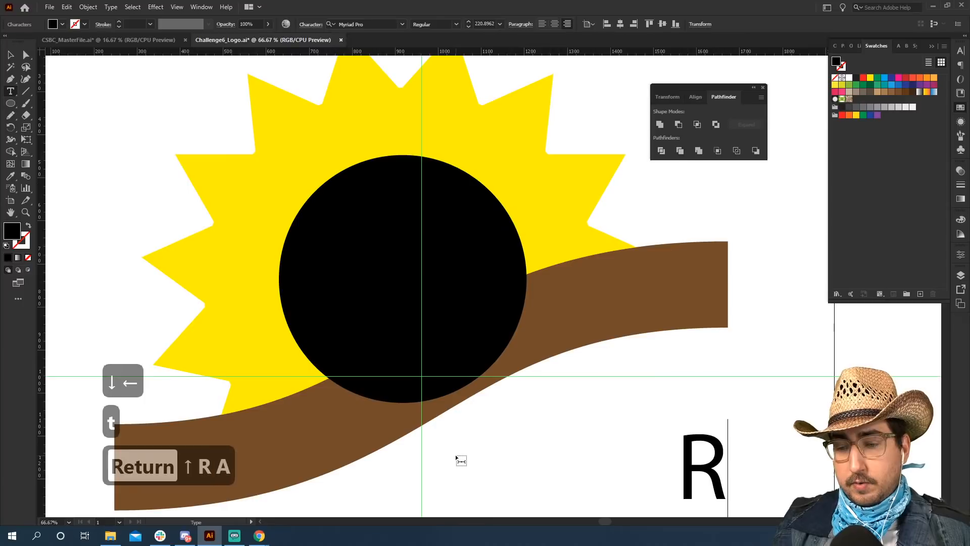
text(ADIAL)
click(7, 54)
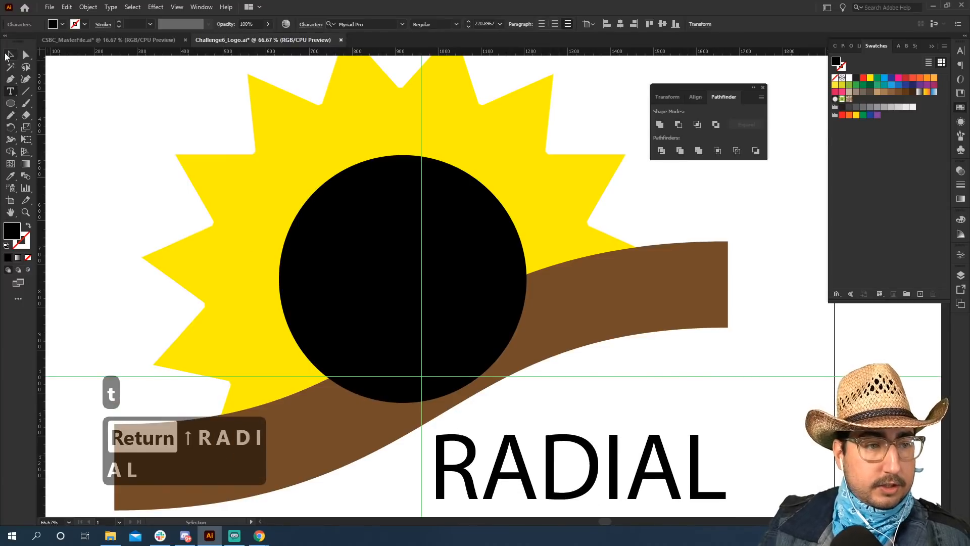
- Scale the RADIAL GULCH text down to about 98 pt and place it just beneath the S-curve's upper end
key(s)
drag(725, 349, 733, 384)
key(v)
drag(683, 484, 682, 374)
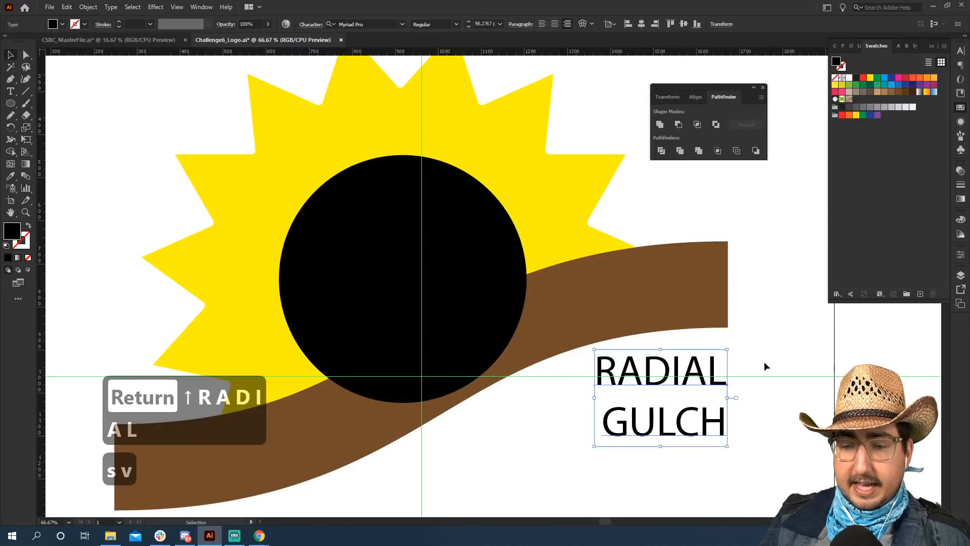
click(764, 363)
- Begin a zigzag Pen path of long straight segments across the black circle and swap its fill and stroke
click(366, 211)
key(z)
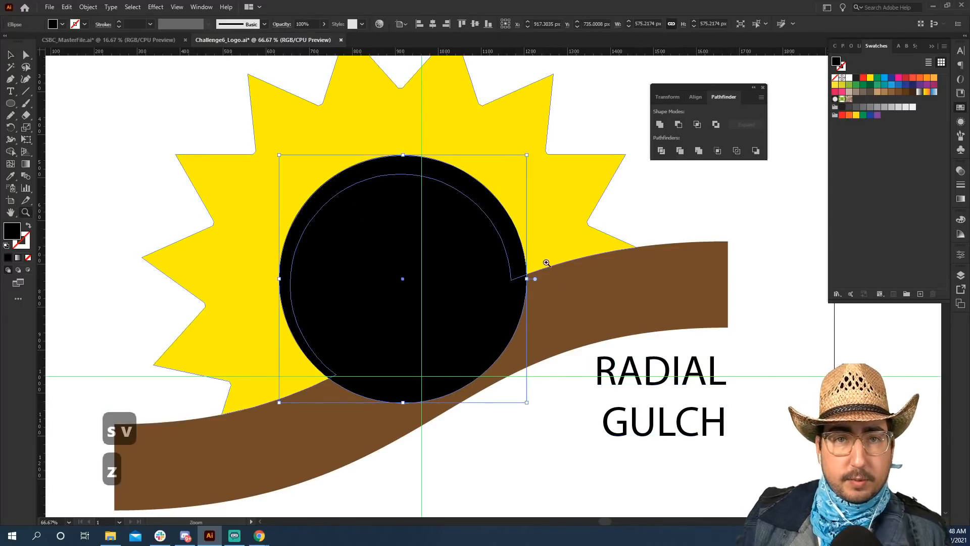
alt+click(558, 302)
drag(544, 302, 587, 249)
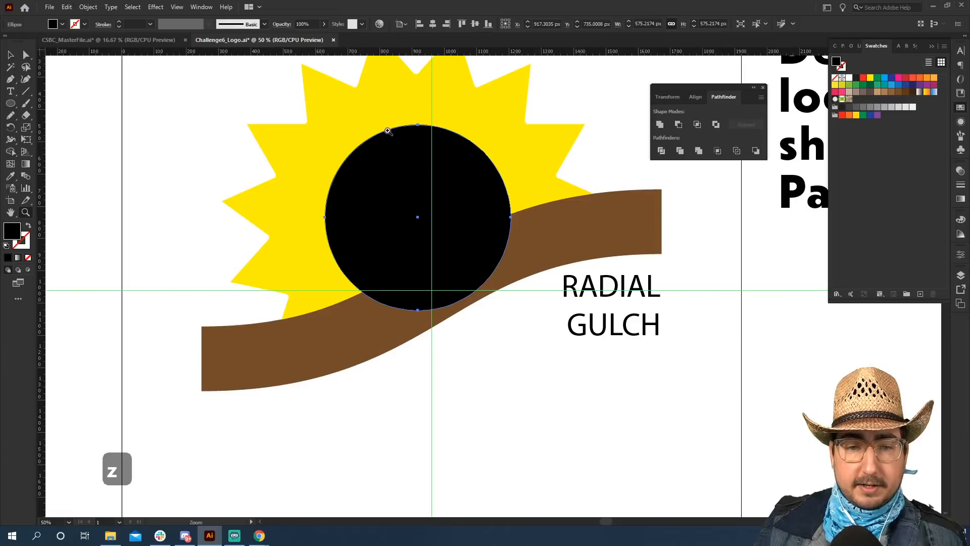
key(v)
click(574, 93)
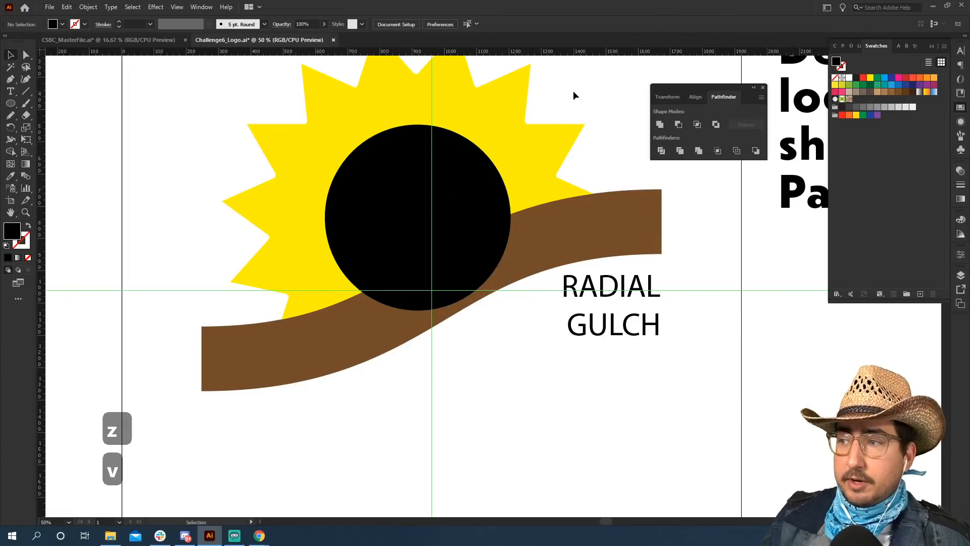
key(p)
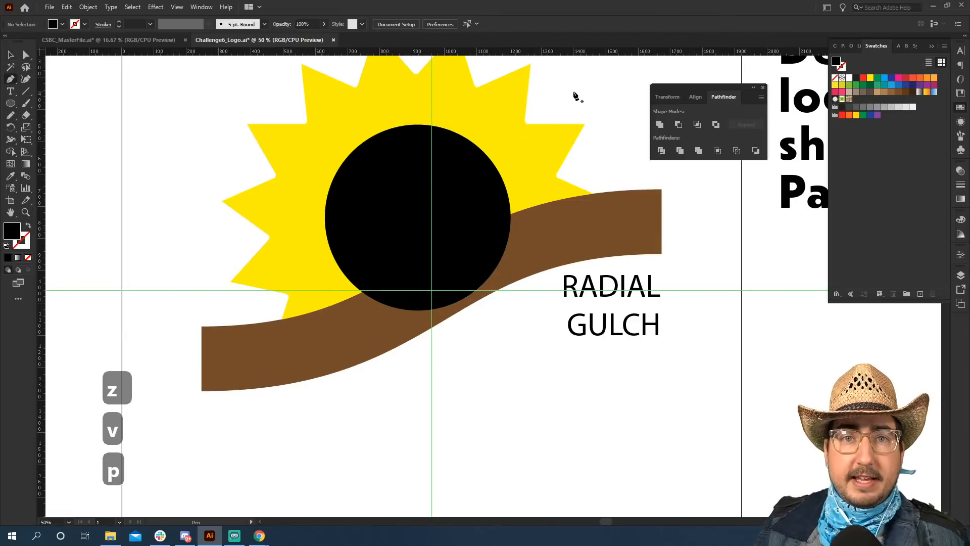
click(391, 105)
click(288, 319)
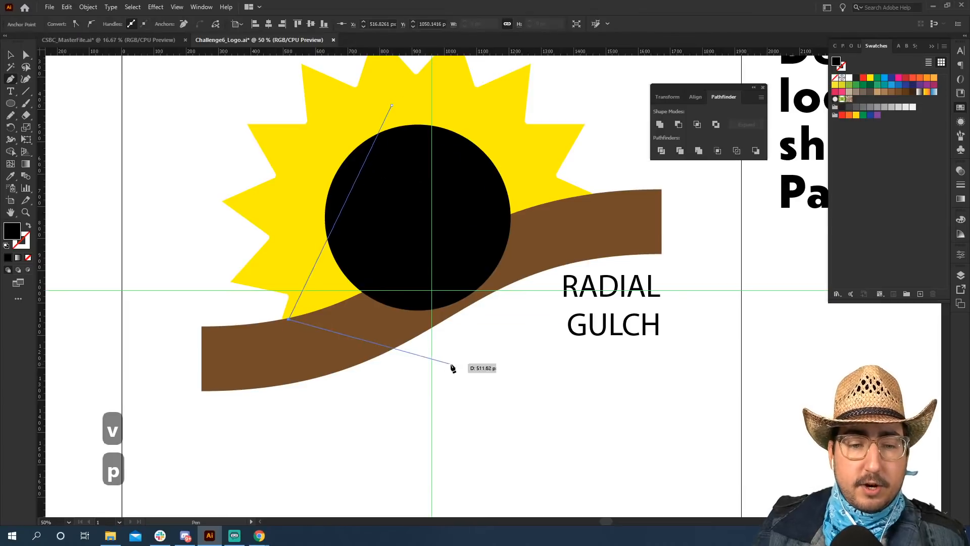
click(451, 363)
click(289, 105)
click(487, 111)
click(313, 374)
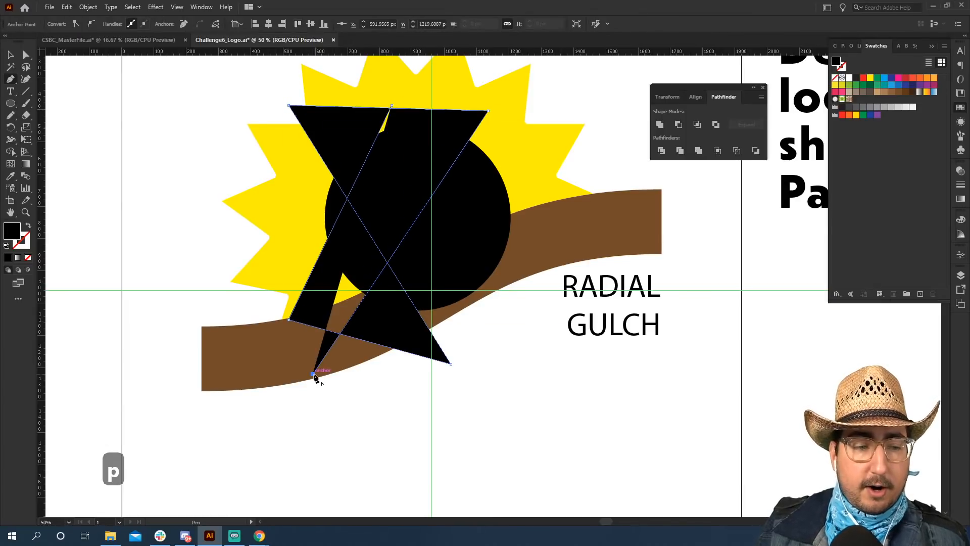
key(shift+x)
- Extend the zigzag path with more straight segments crisscrossing the whole circle, ending outside its edge
click(456, 324)
click(278, 209)
click(553, 108)
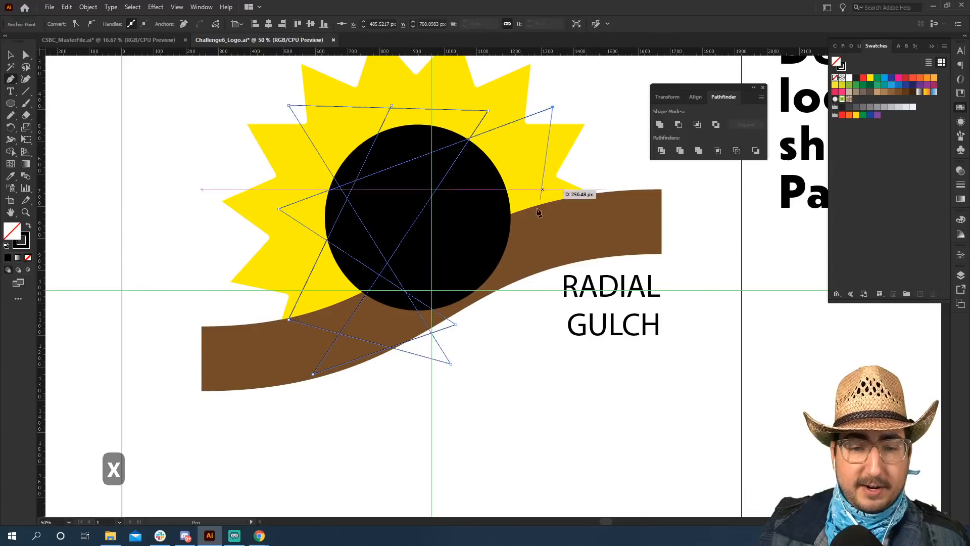
click(519, 283)
click(261, 134)
click(498, 315)
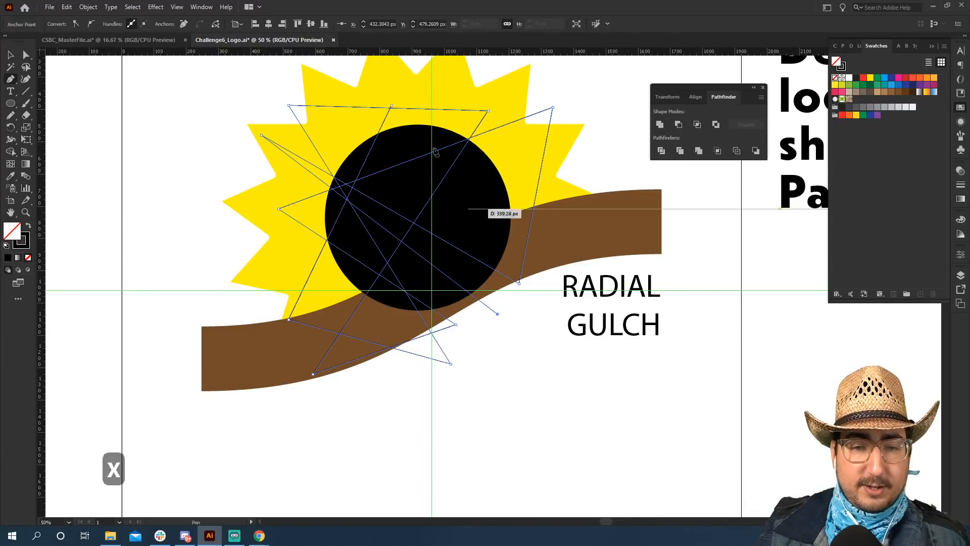
click(392, 70)
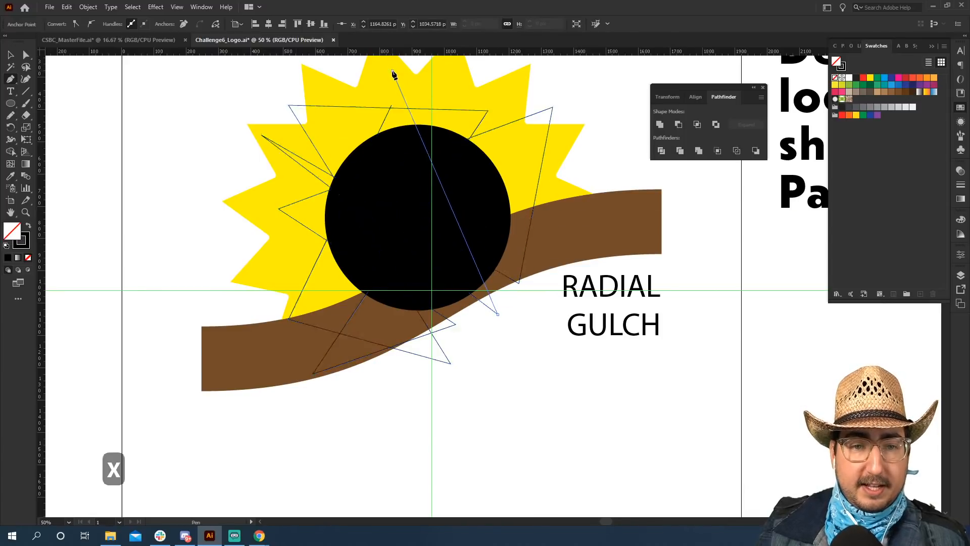
click(335, 134)
click(553, 236)
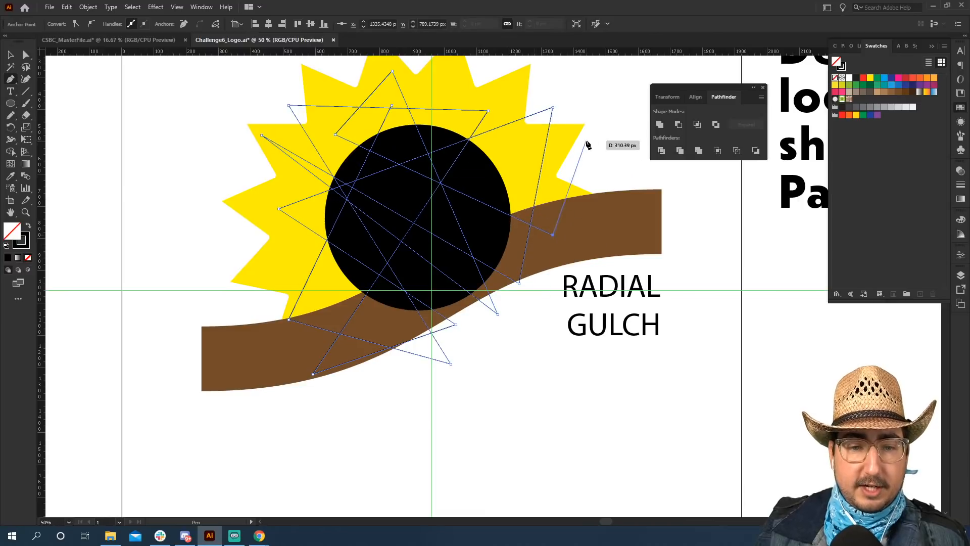
click(585, 140)
click(269, 302)
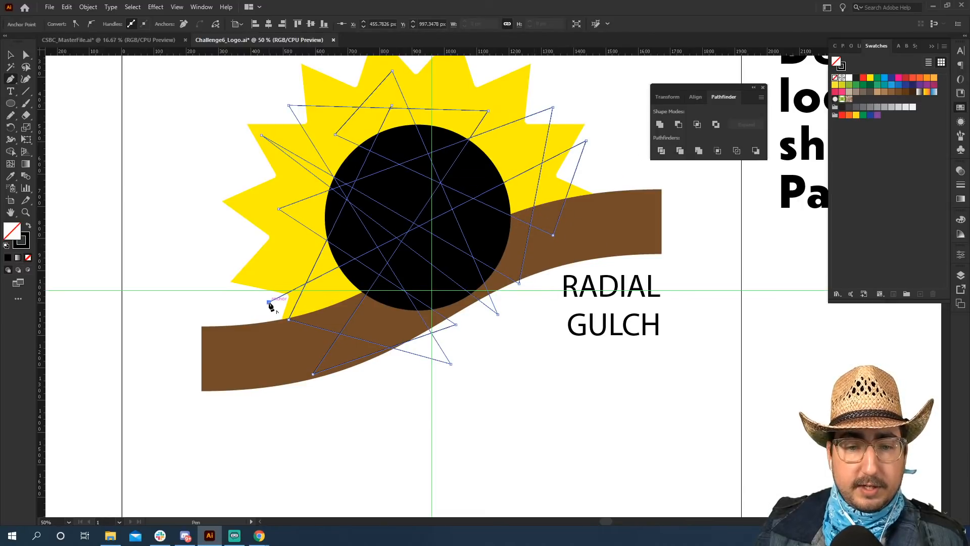
click(523, 289)
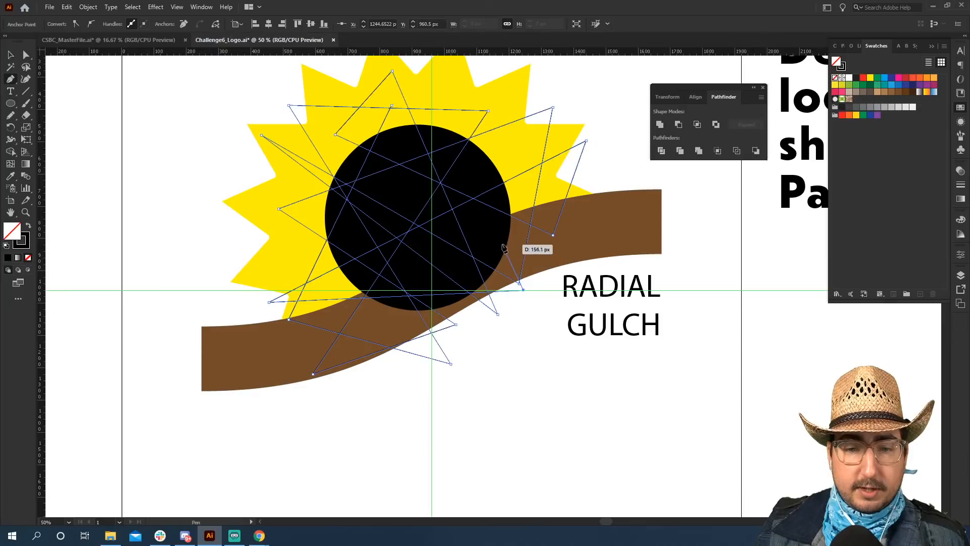
click(519, 241)
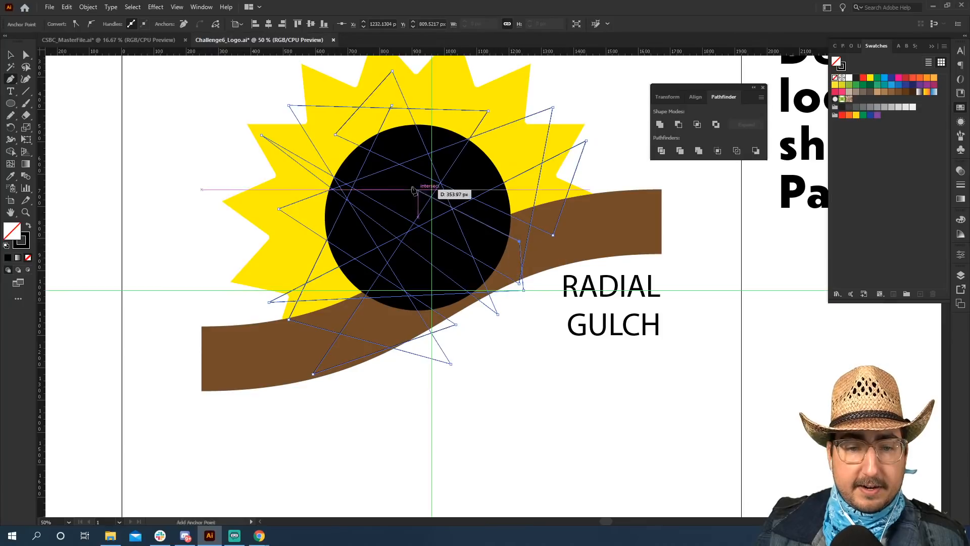
click(331, 153)
click(399, 120)
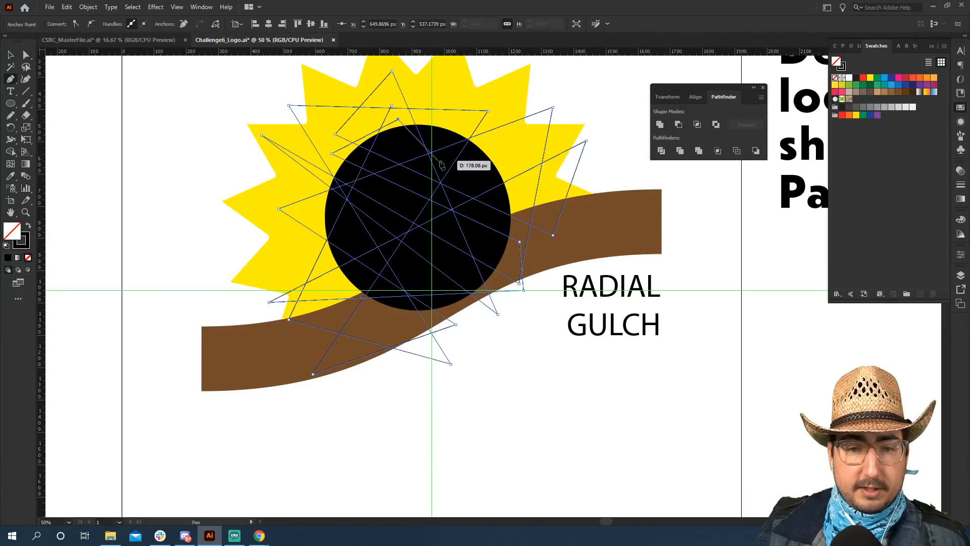
click(533, 138)
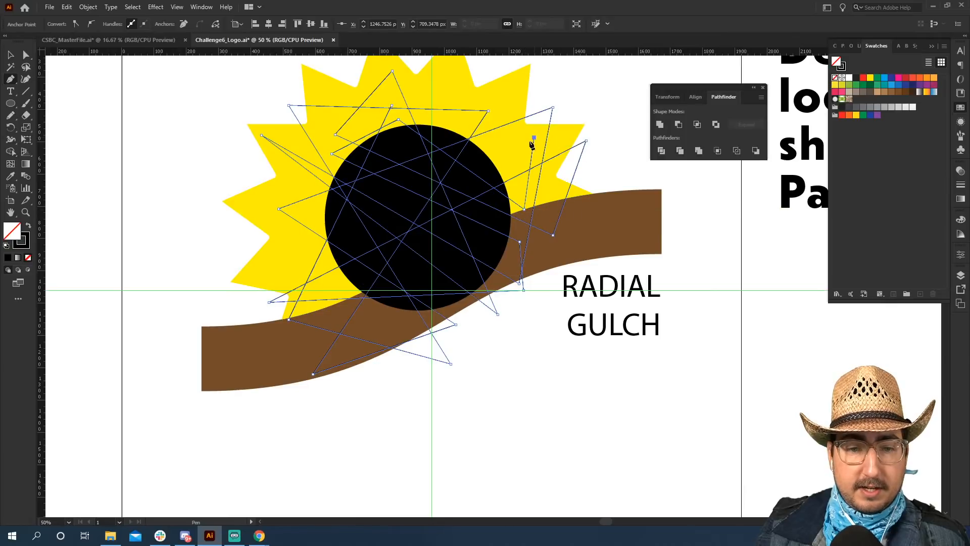
click(258, 268)
key(v)
click(167, 236)
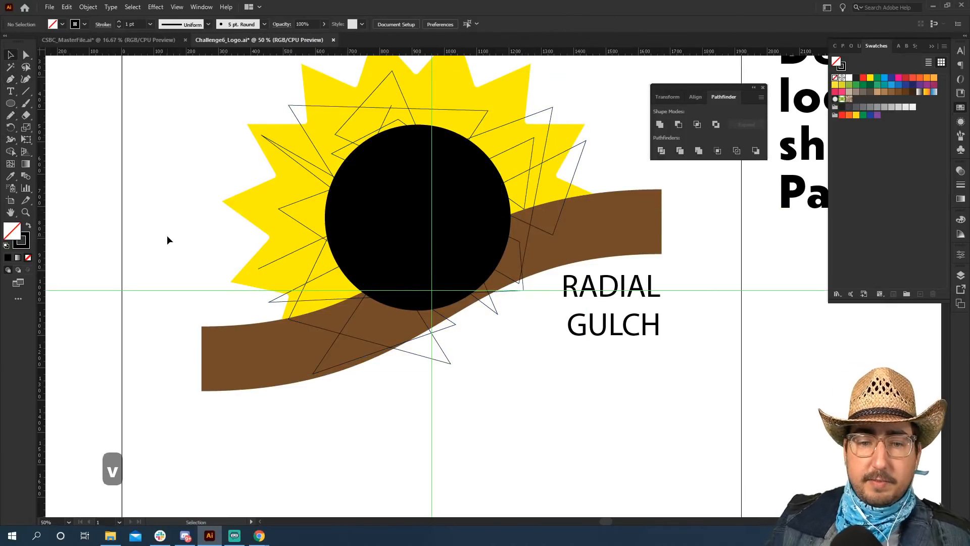
- Set the zigzag path's stroke colour to red
click(545, 147)
key(x)
click(864, 78)
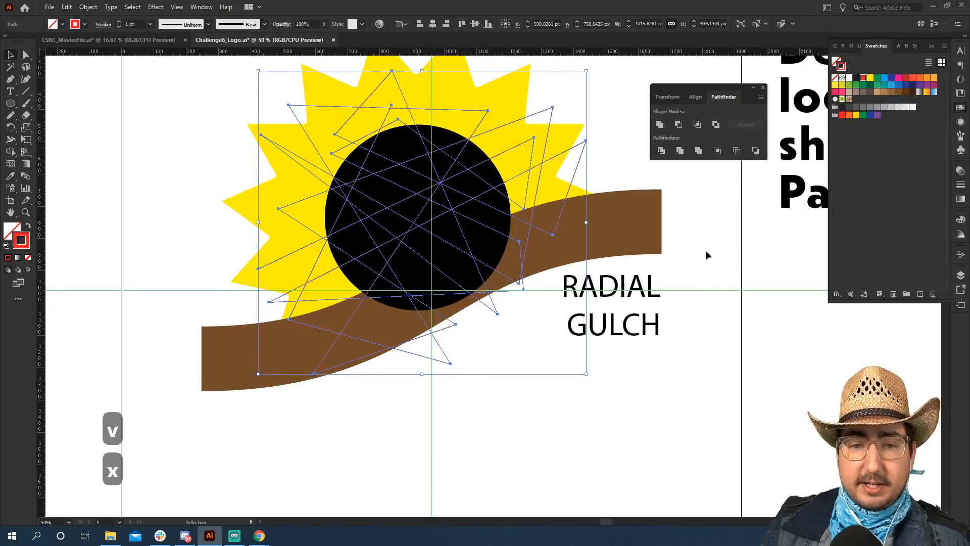
click(707, 327)
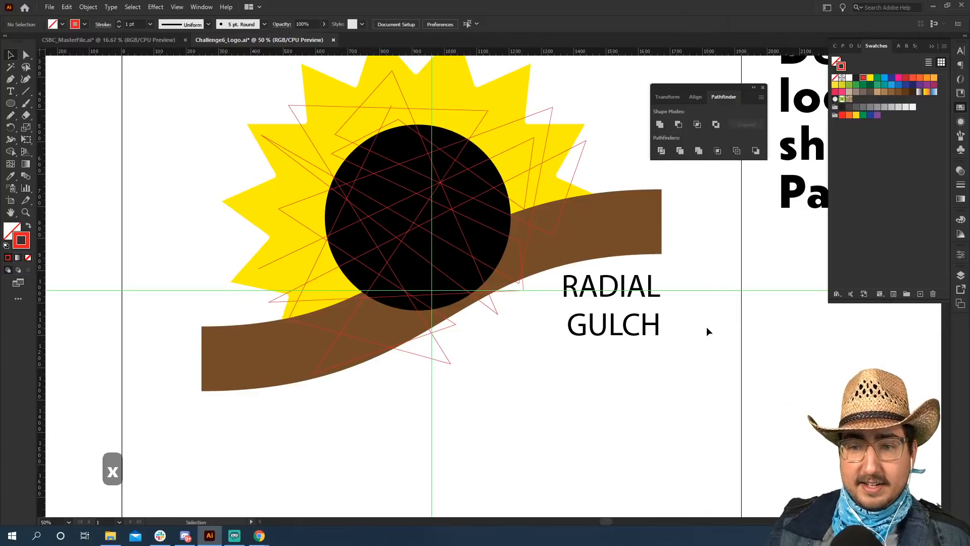
- Divide the black circle along the zigzag path's lines with the Pathfinder Divide operation
key(z)
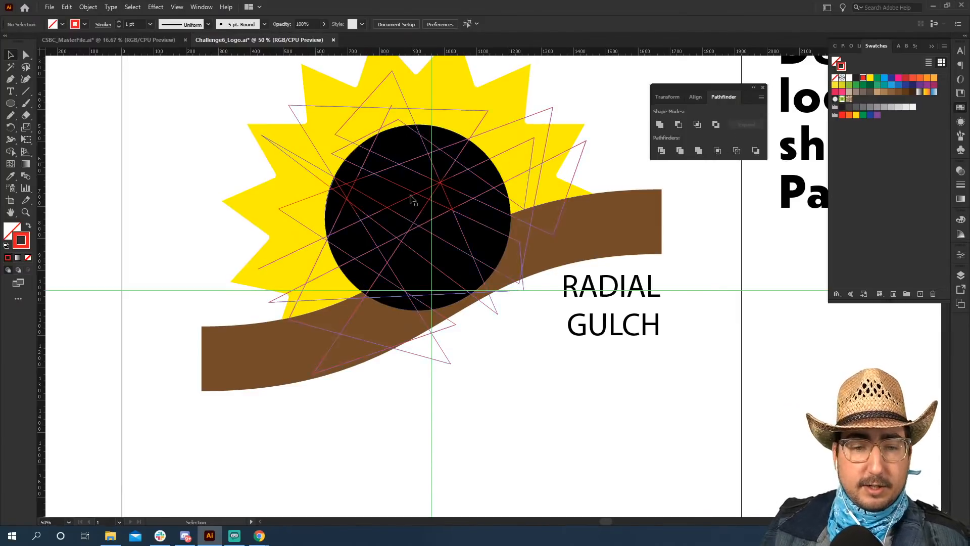
click(481, 214)
key(v)
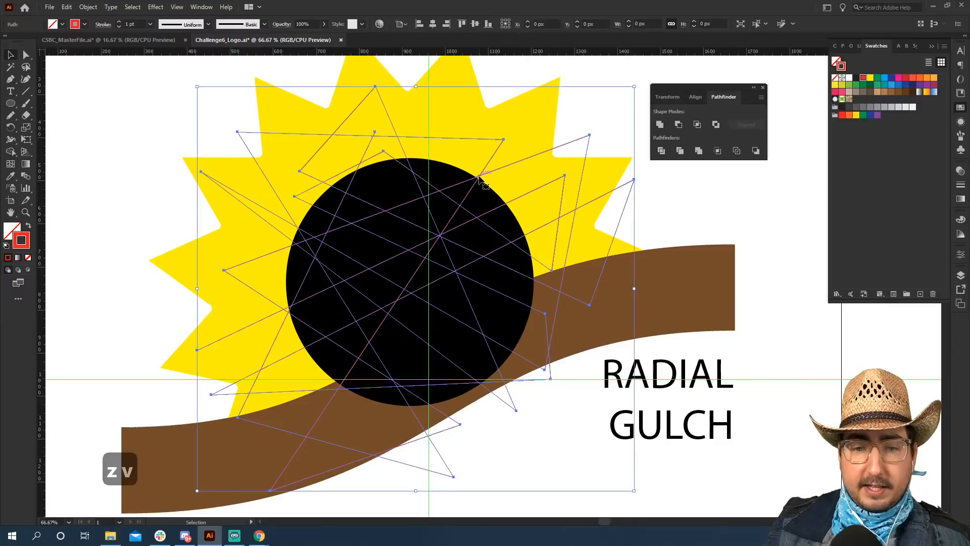
click(480, 177)
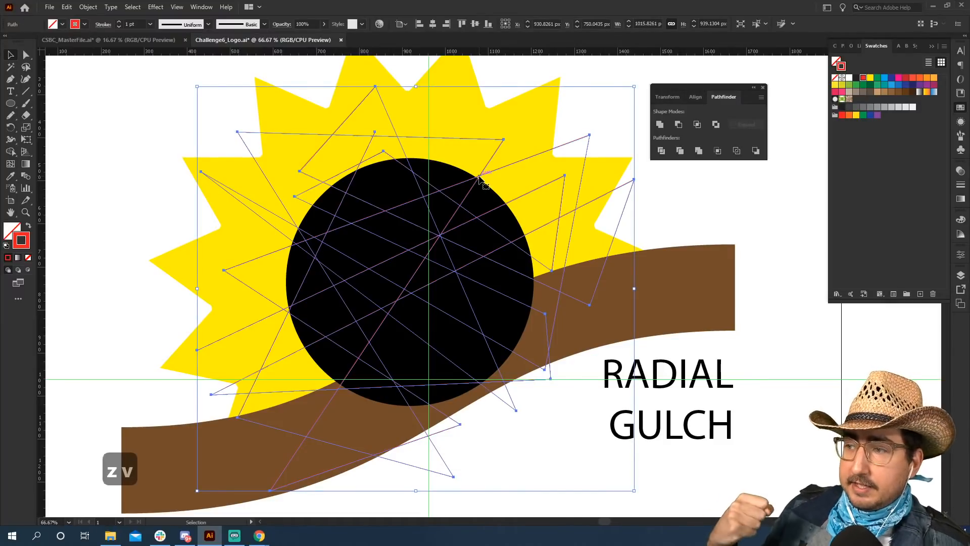
shift+click(450, 178)
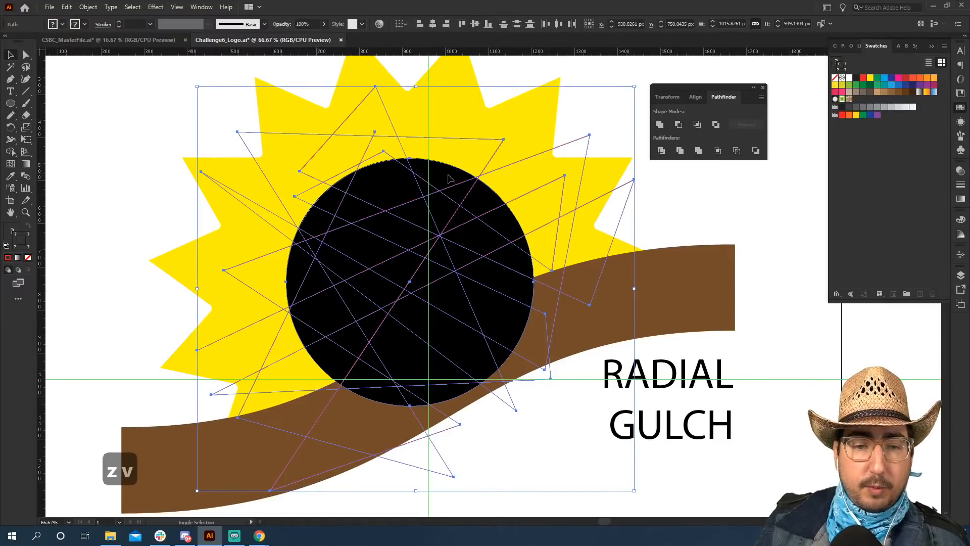
click(661, 151)
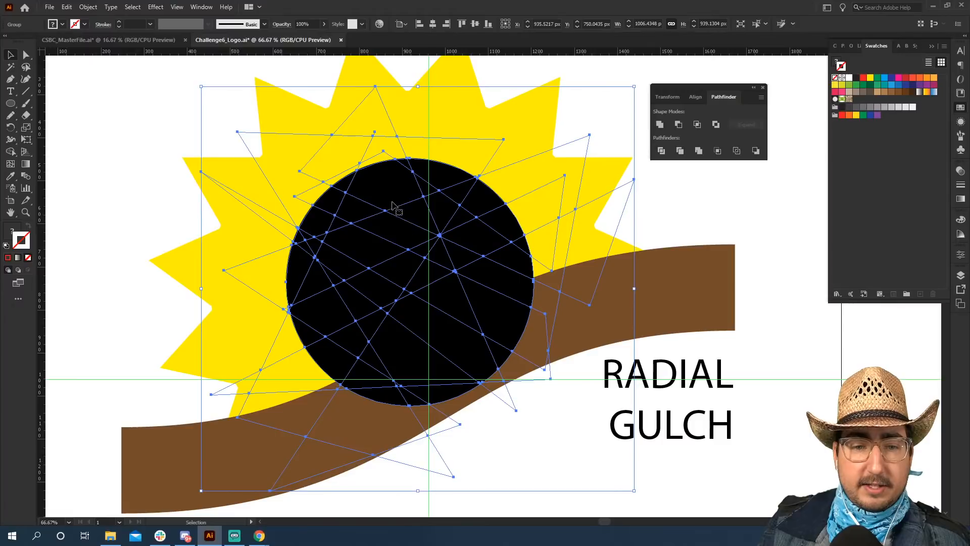
click(797, 273)
key(a)
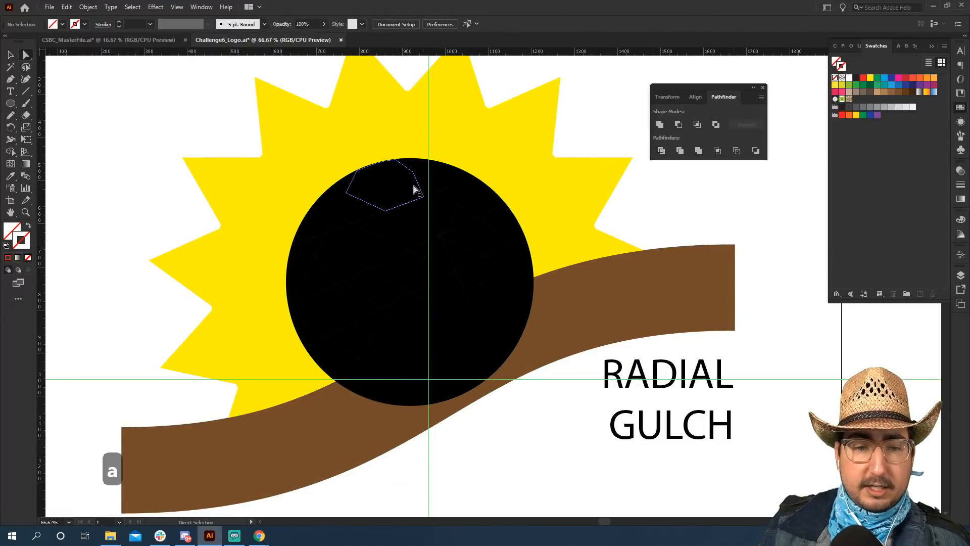
- Isolate the divided circle group and remove every fragment outside the circle's edge with the Shape Builder
key(v)
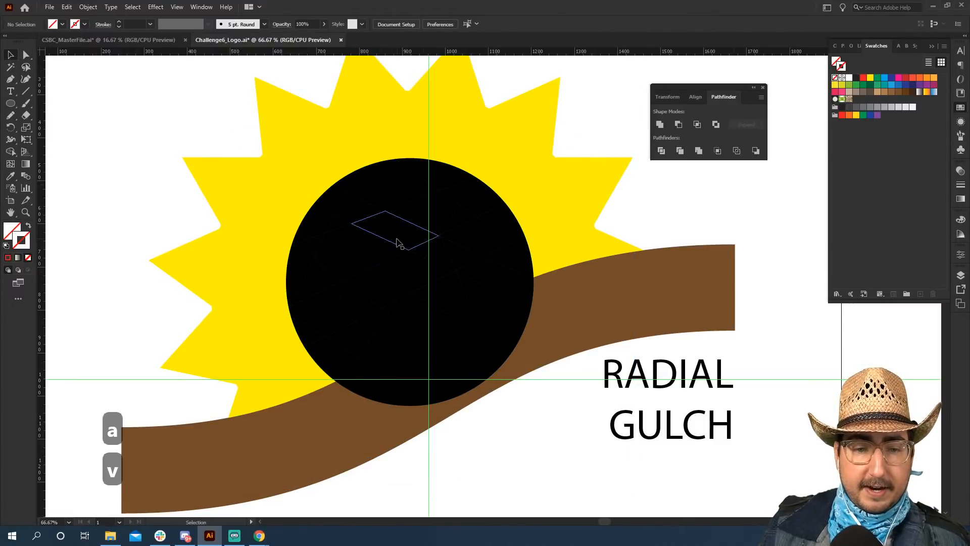
click(399, 243)
double_click(399, 239)
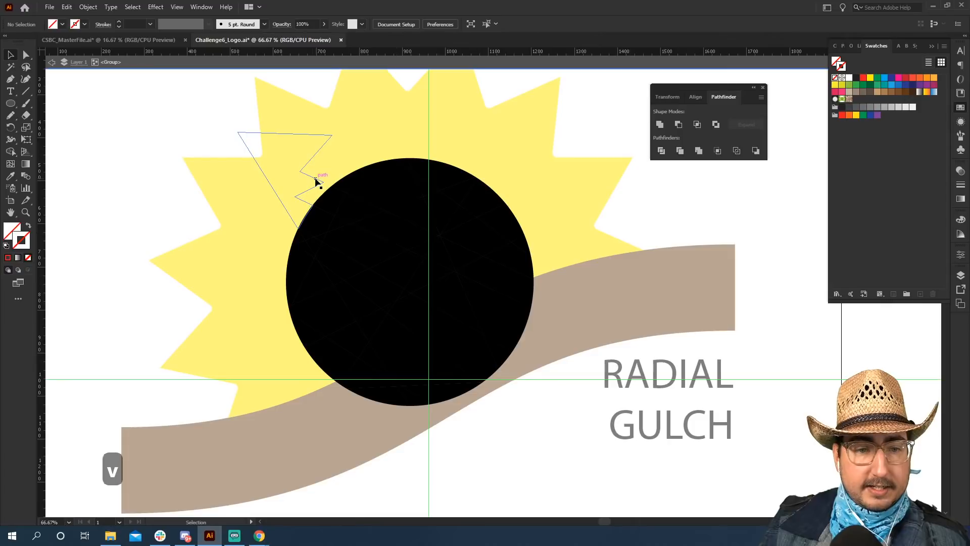
key(q)
drag(325, 135, 228, 166)
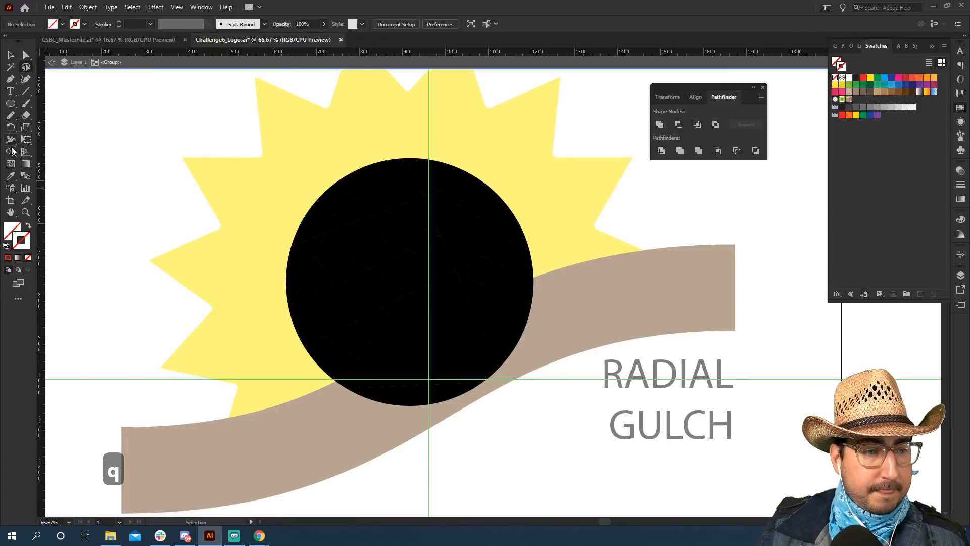
click(11, 151)
key(v)
click(358, 201)
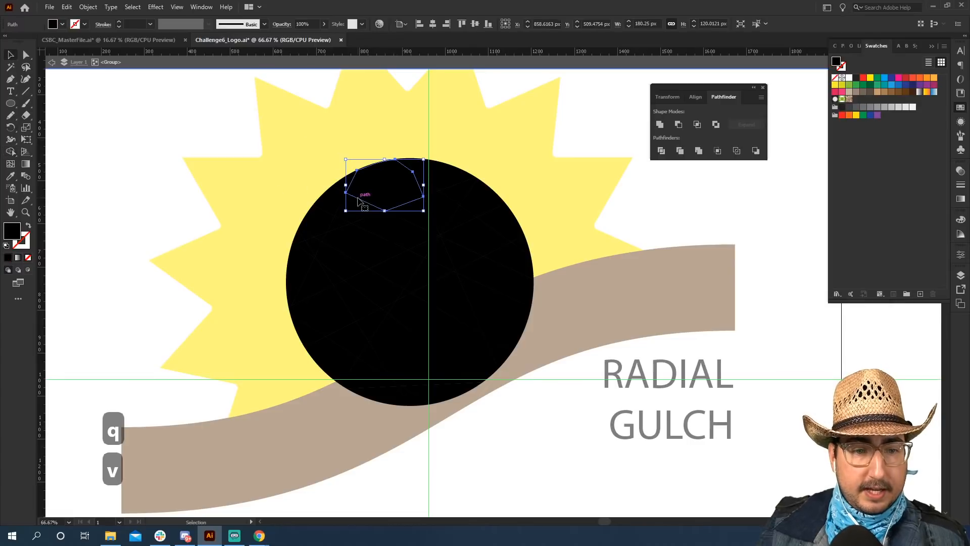
key(ctrl+a)
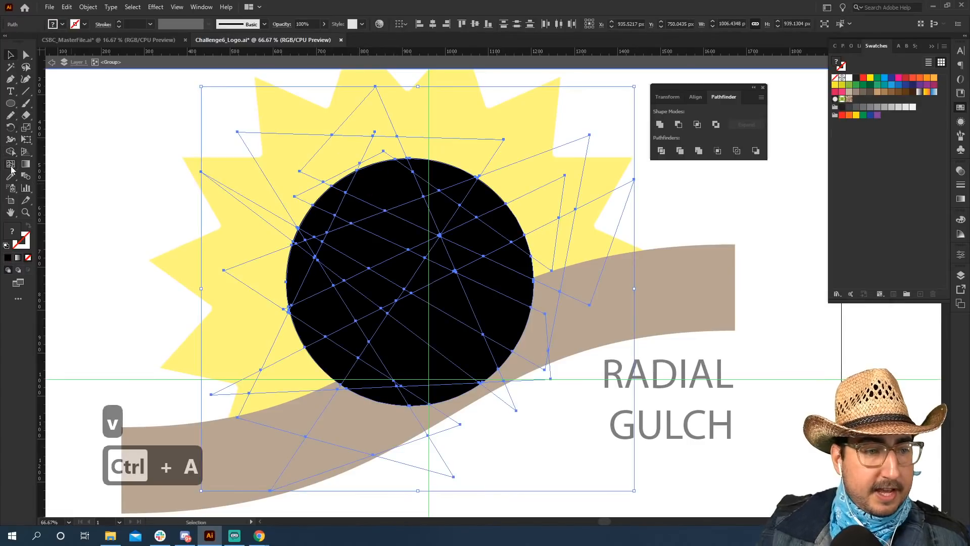
click(10, 152)
mouse_move(290, 117)
mouse_down()
mouse_move(295, 147)
mouse_move(393, 110)
mouse_move(310, 184)
mouse_move(413, 136)
mouse_move(460, 141)
mouse_move(510, 170)
mouse_move(573, 232)
mouse_move(569, 180)
mouse_move(565, 261)
mouse_move(543, 249)
mouse_move(545, 302)
mouse_move(527, 390)
mouse_move(483, 405)
mouse_move(503, 378)
mouse_move(445, 419)
mouse_move(391, 438)
mouse_move(320, 443)
mouse_move(277, 432)
mouse_move(474, 454)
mouse_move(344, 449)
mouse_move(272, 325)
mouse_move(243, 393)
mouse_move(234, 365)
mouse_move(272, 254)
mouse_move(266, 284)
mouse_up()
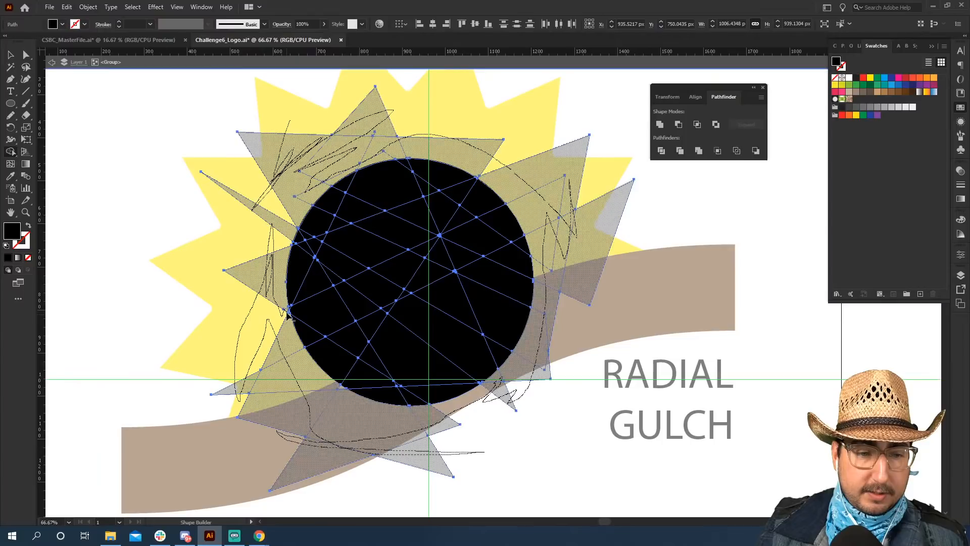
drag(268, 251, 281, 210)
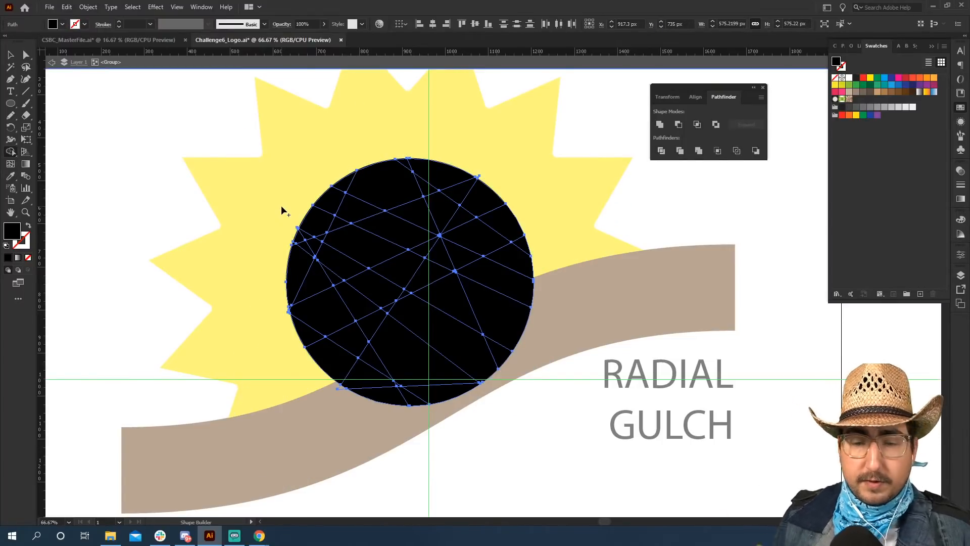
key(v)
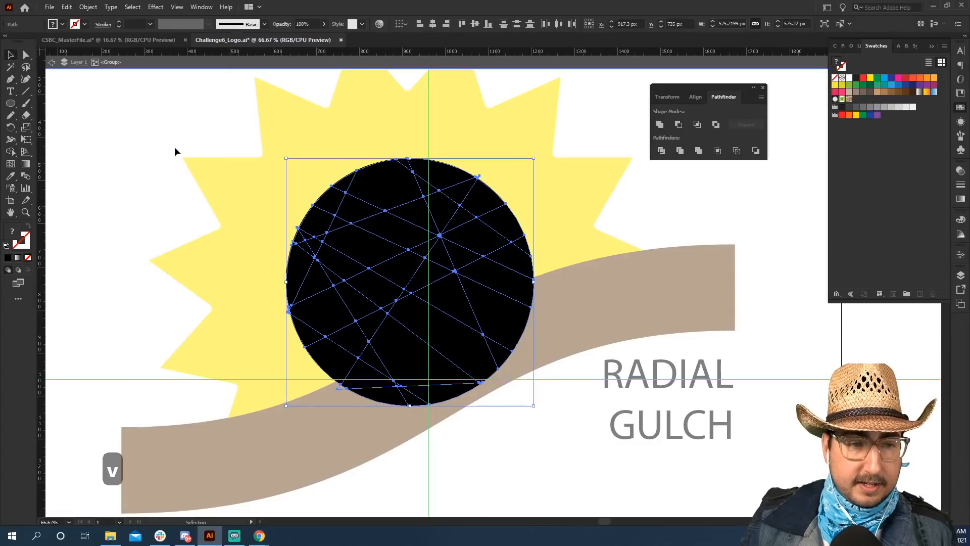
click(177, 129)
key(ctrl+a)
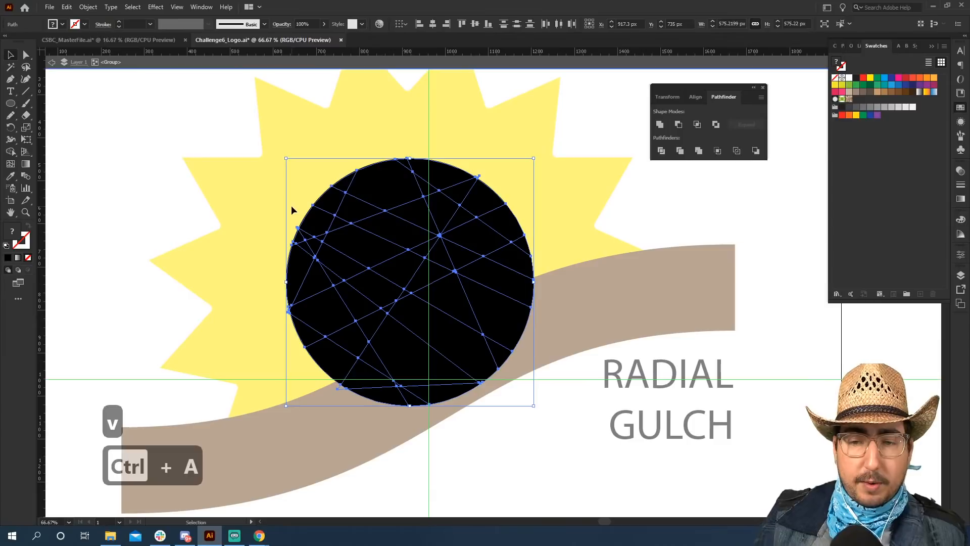
click(91, 8)
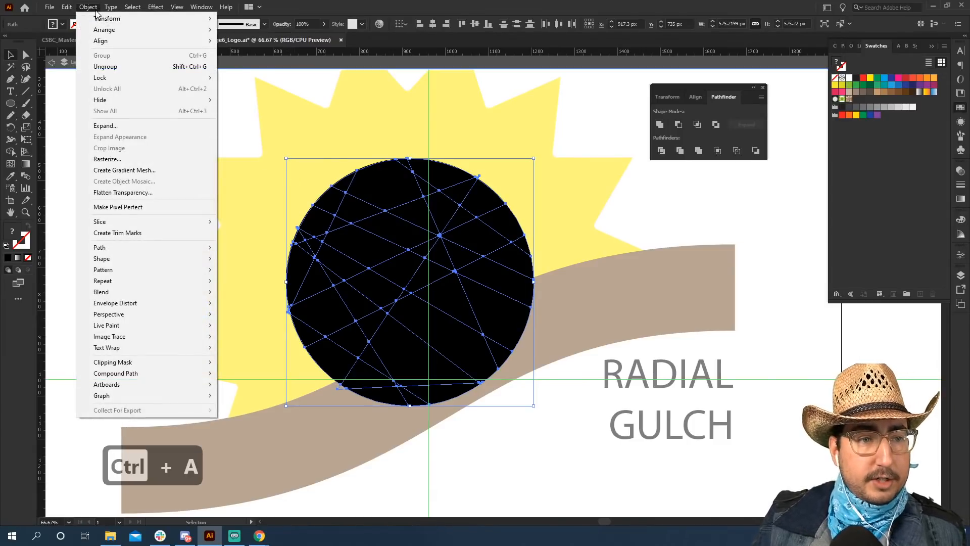
mouse_move(104, 18)
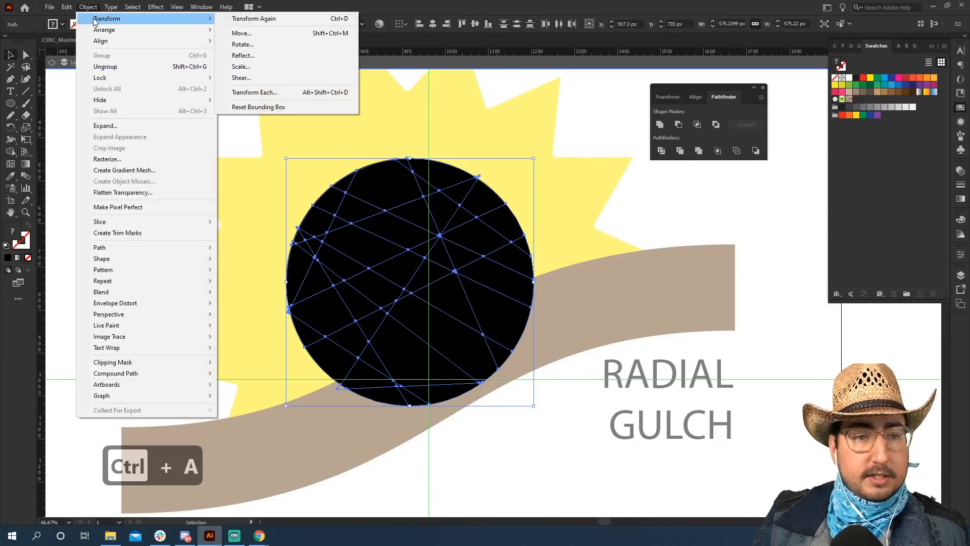
click(265, 93)
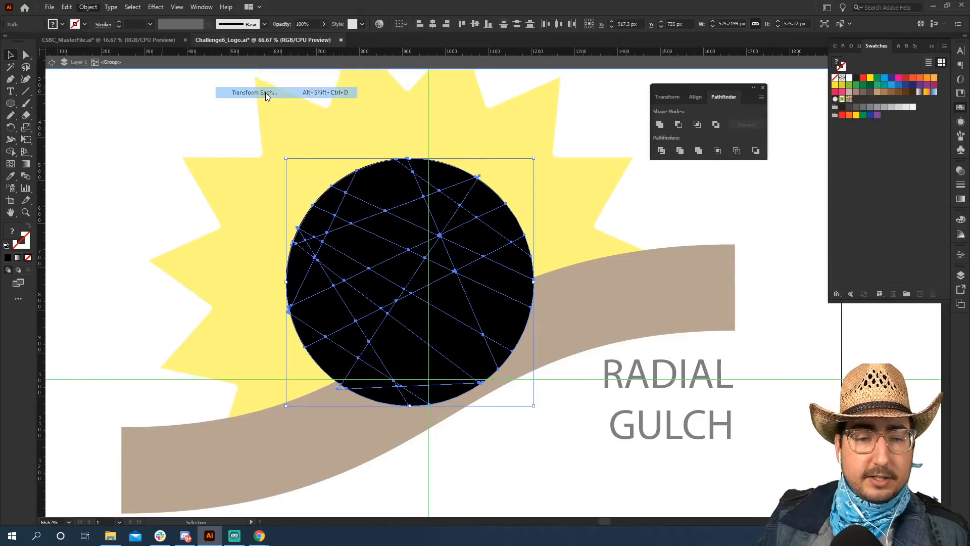
drag(437, 118, 619, 135)
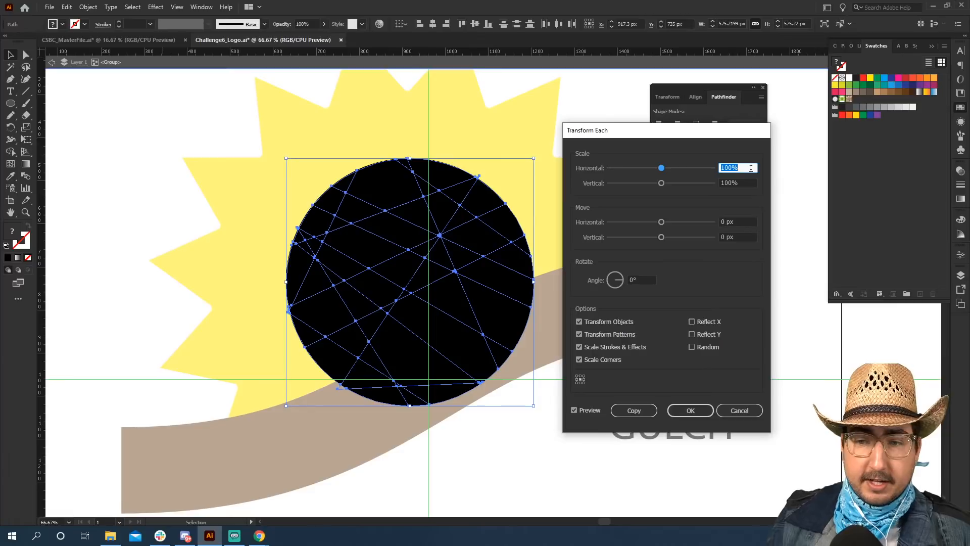
text(60)
key(Tab)
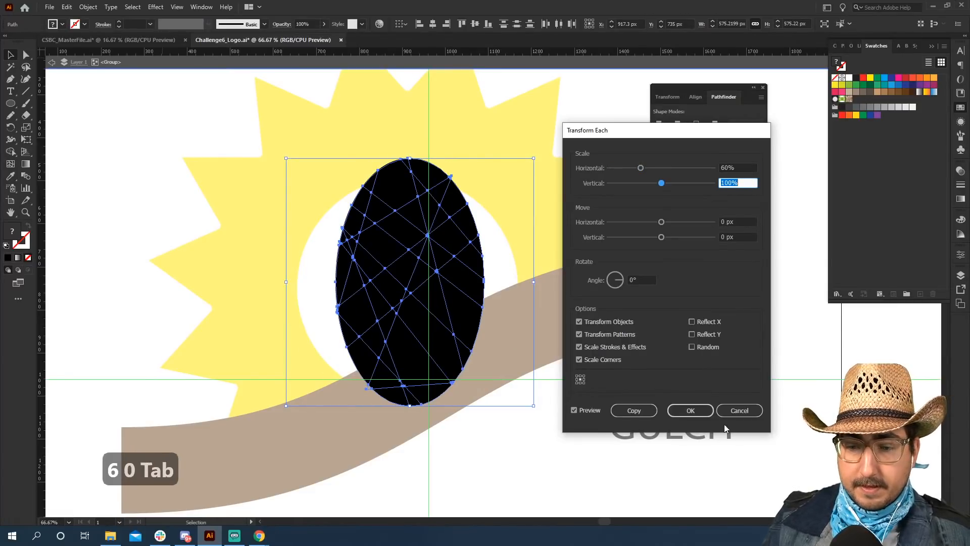
click(737, 410)
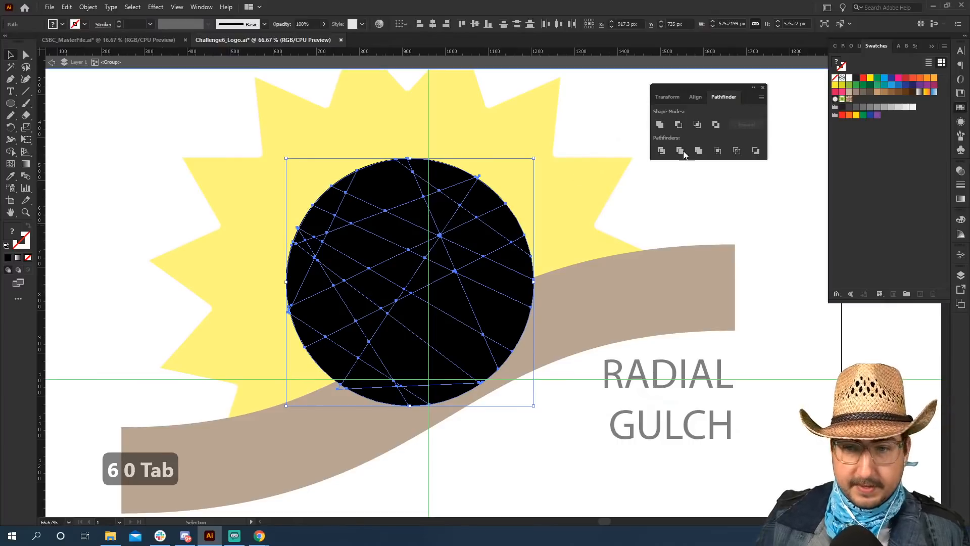
- Fill all the circle pieces with red, leave isolation mode and ungroup them
click(864, 78)
key(v)
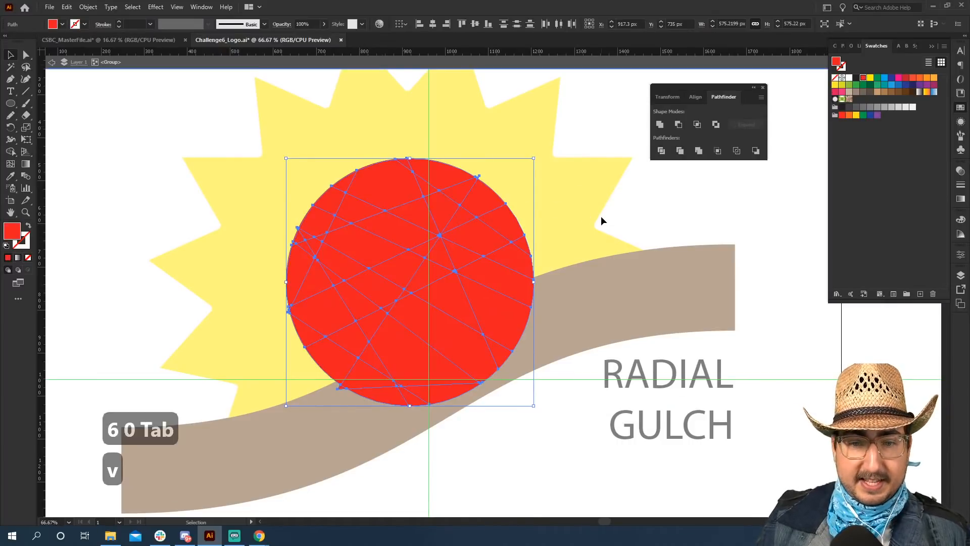
double_click(601, 216)
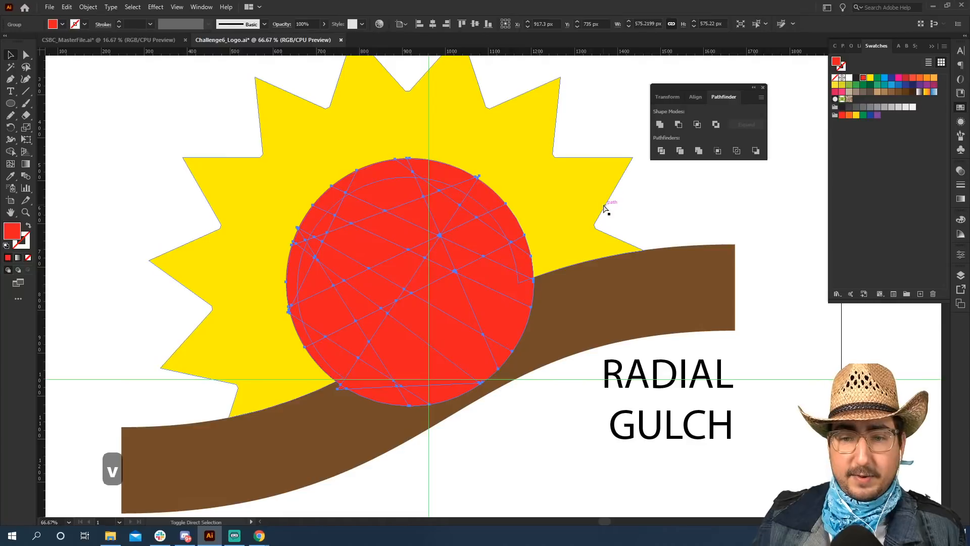
key(ctrl+shift+g)
- Select all the red pieces by matching colour and scale each individually to 60% horizontally and vertically with Transform Each
click(475, 220)
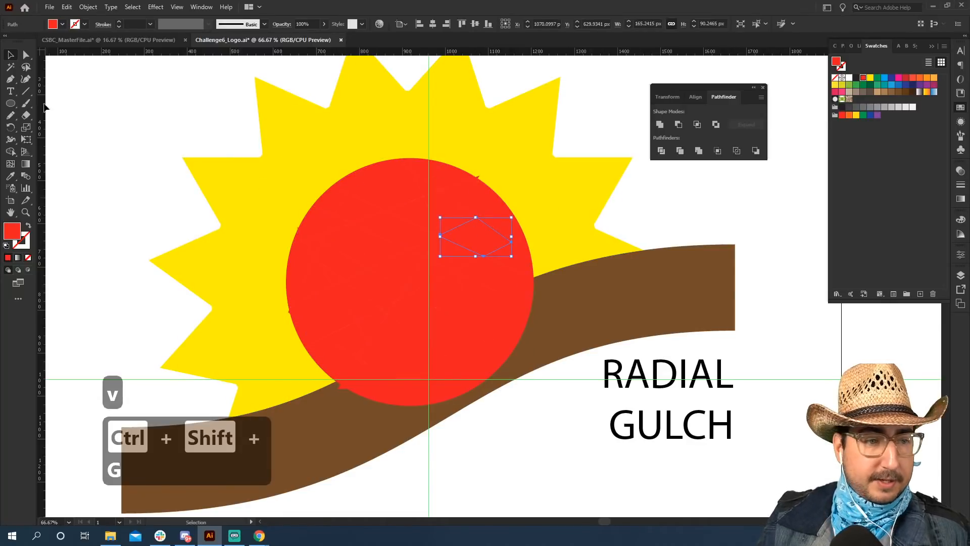
click(9, 68)
click(423, 217)
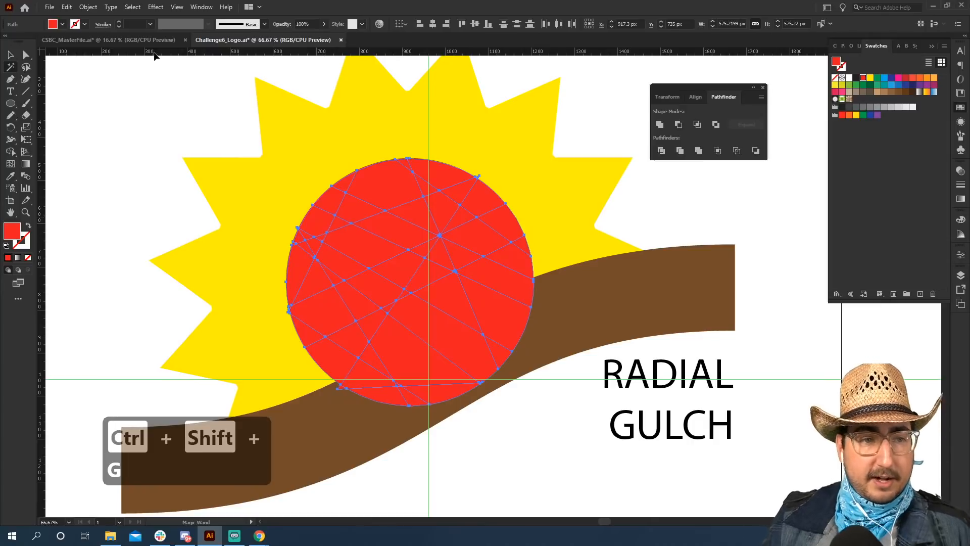
click(95, 8)
mouse_move(151, 19)
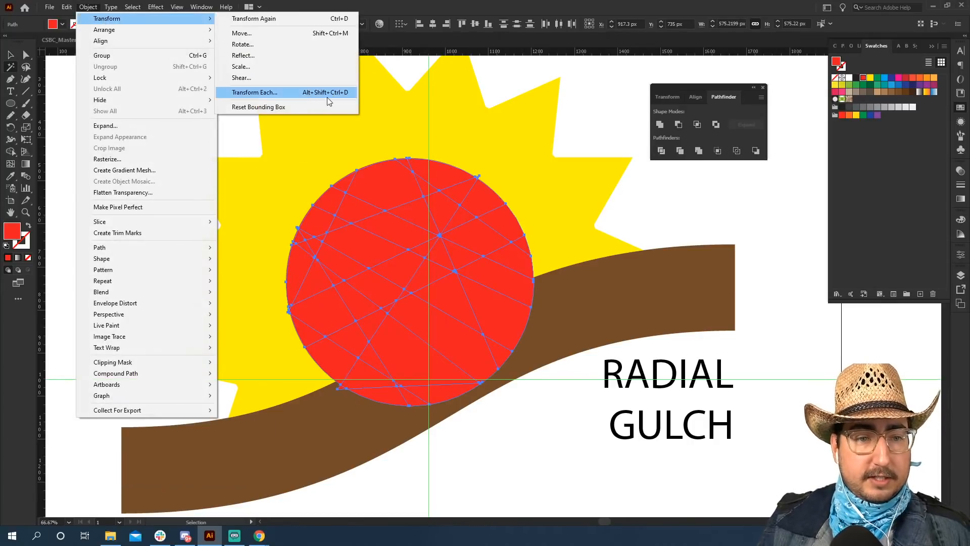
click(304, 97)
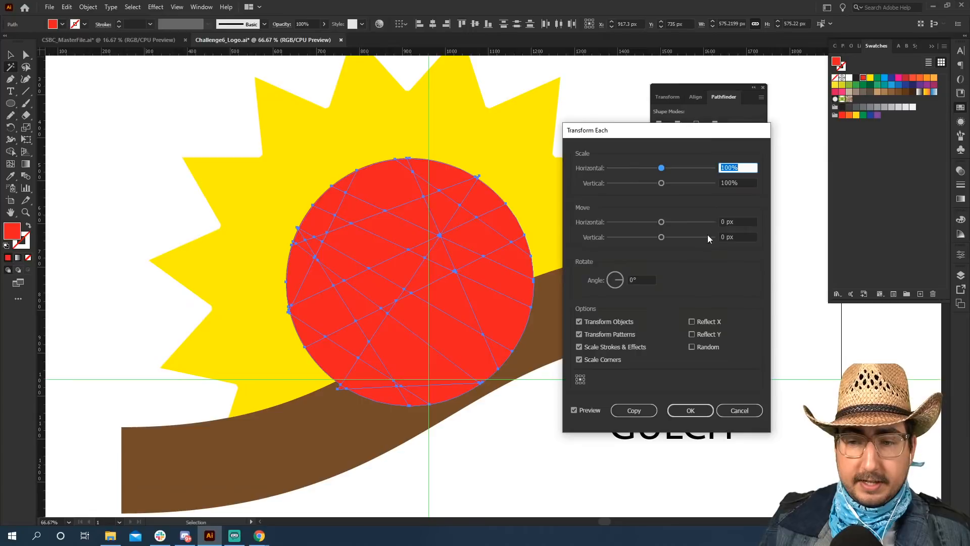
text(60)
key(Tab)
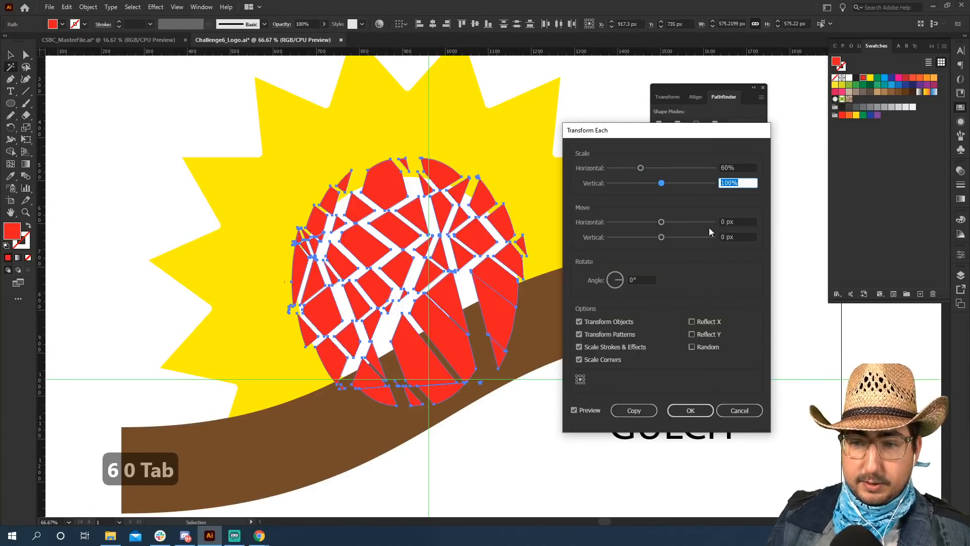
text(60)
key(Tab)
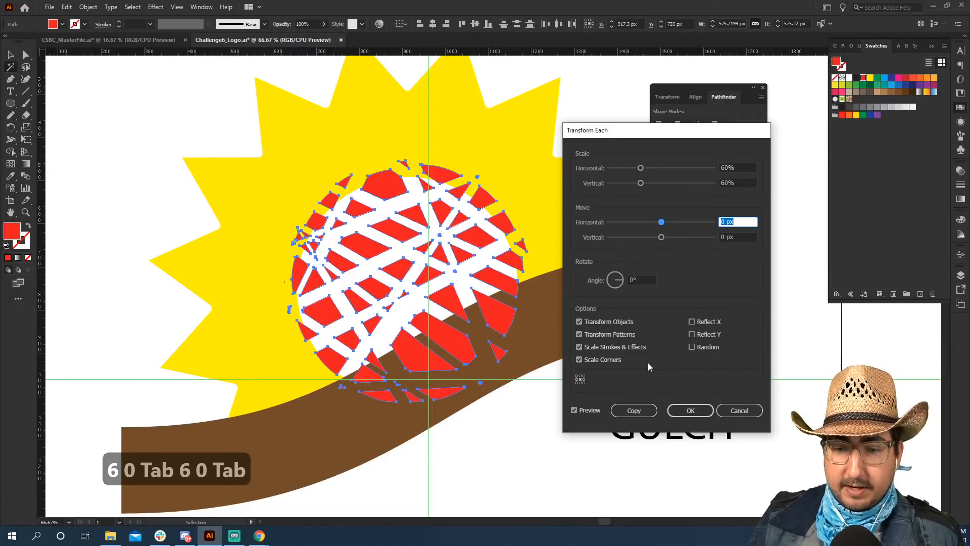
click(697, 410)
- Shift the Pathfinder panel slightly out of the way and group the shrunken red facets
key(s)
drag(664, 86, 668, 123)
key(v)
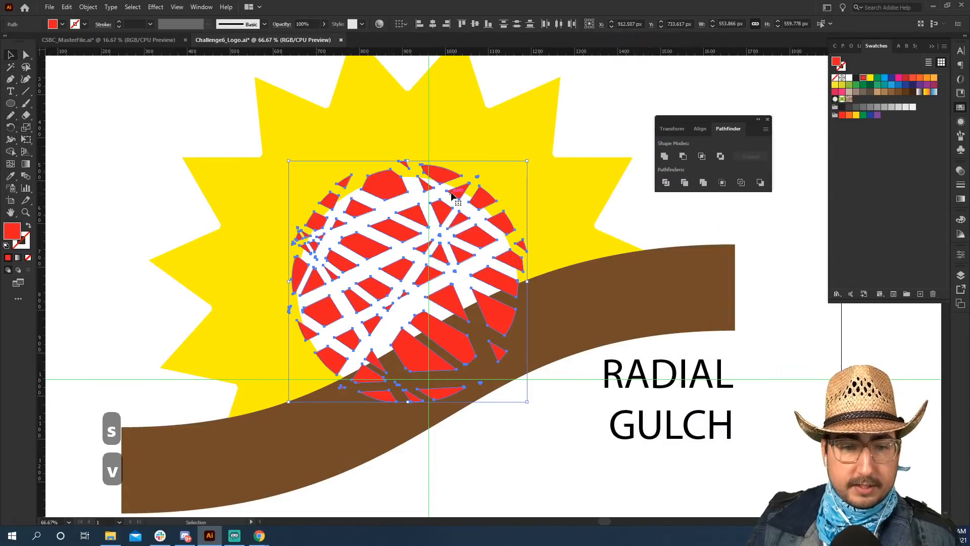
key(ctrl+g)
- Scale the facet group down to about 496 by 501 px and position it inside the white circle of the sun
key(s)
drag(559, 143, 599, 110)
key(v)
drag(462, 243, 464, 249)
key(s)
drag(627, 122, 642, 109)
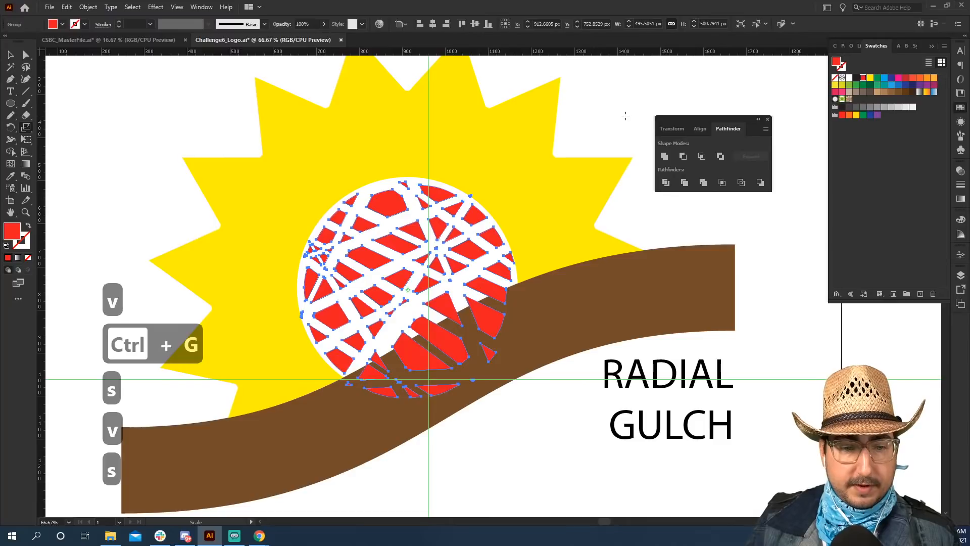
key(v)
key(Down)
key(Left)
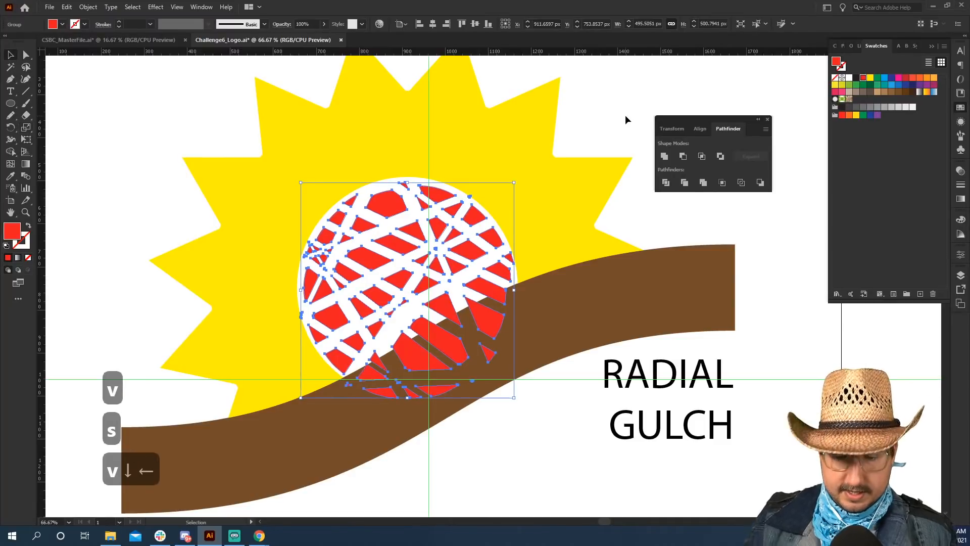
- Send the facet group behind the brown S-curve and fill it with yellow
key(ctrl+shift+bracketleft)
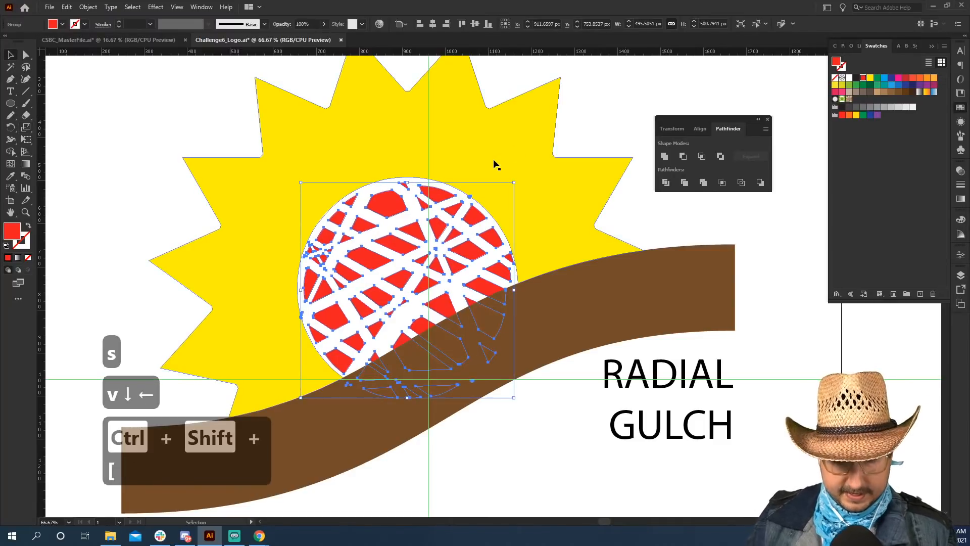
click(835, 85)
key(v)
click(695, 210)
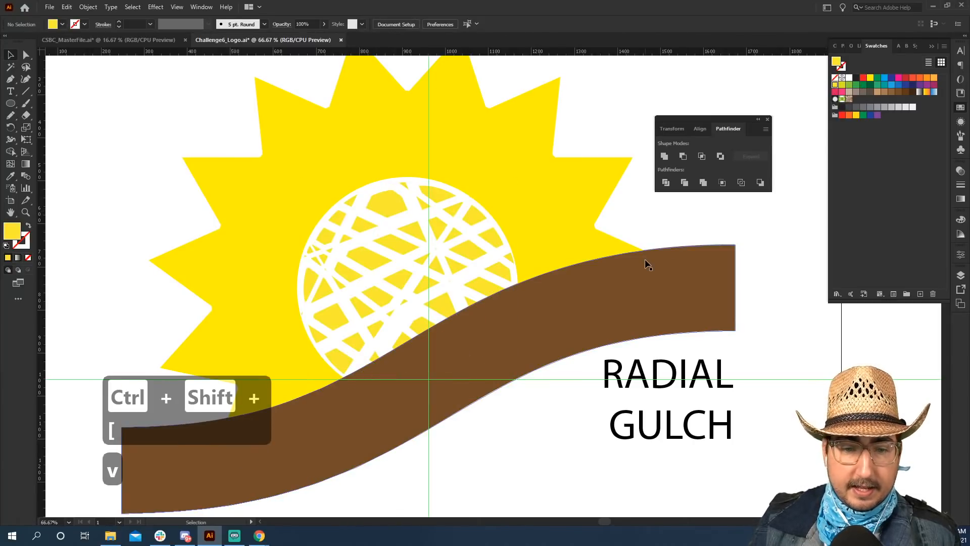
- Copy the brown S-curve and paste the duplicate in place
click(548, 333)
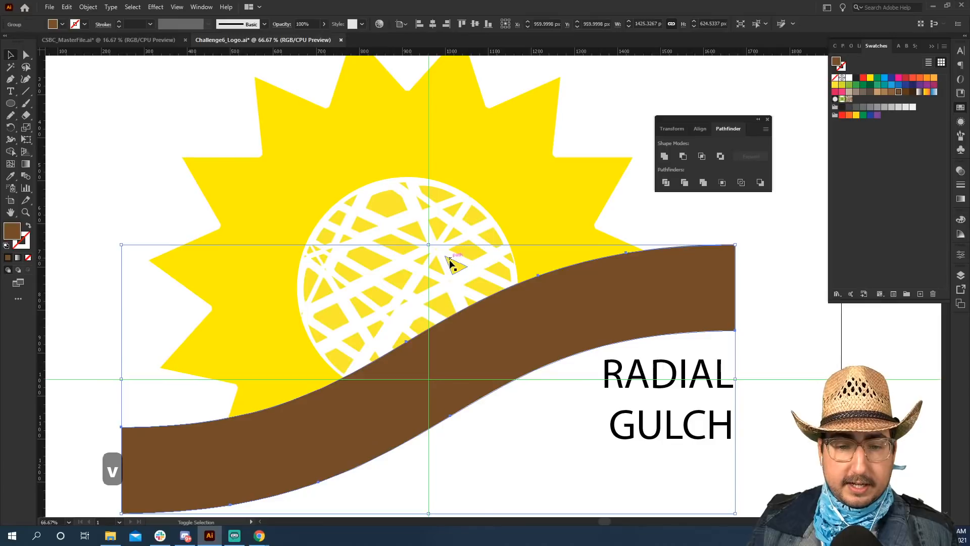
shift+click(449, 260)
key(space)
drag(431, 295, 464, 235)
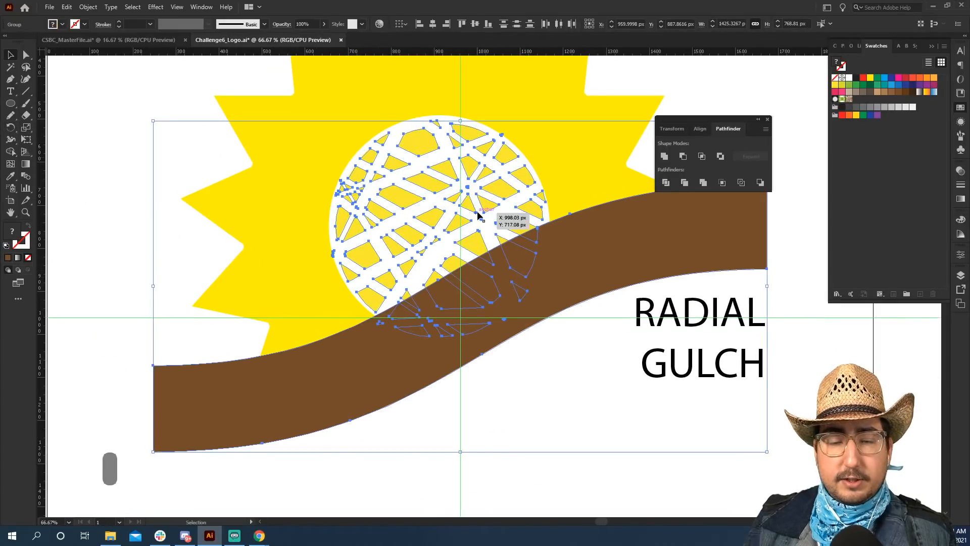
click(620, 81)
click(581, 253)
key(ctrl+c)
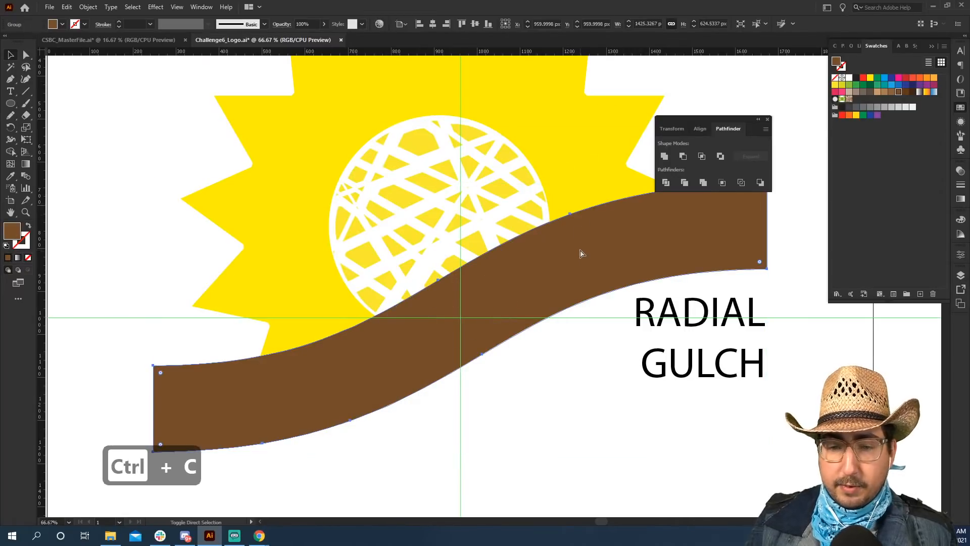
key(ctrl+shift+v)
- Make the yellow facets a compound path and subtract the duplicate S-curve from it with Minus Front
shift+click(455, 159)
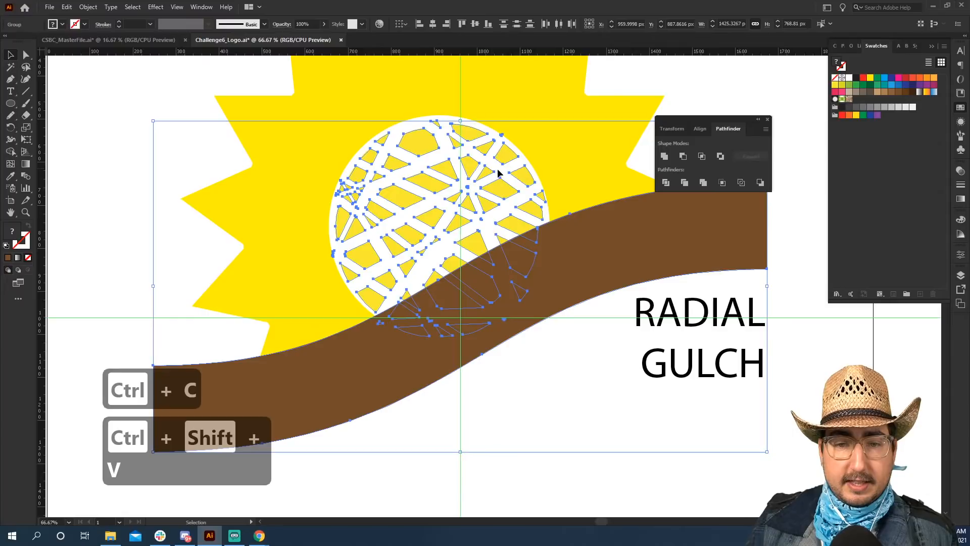
click(479, 174)
click(479, 179)
key(ctrl+8)
key(v)
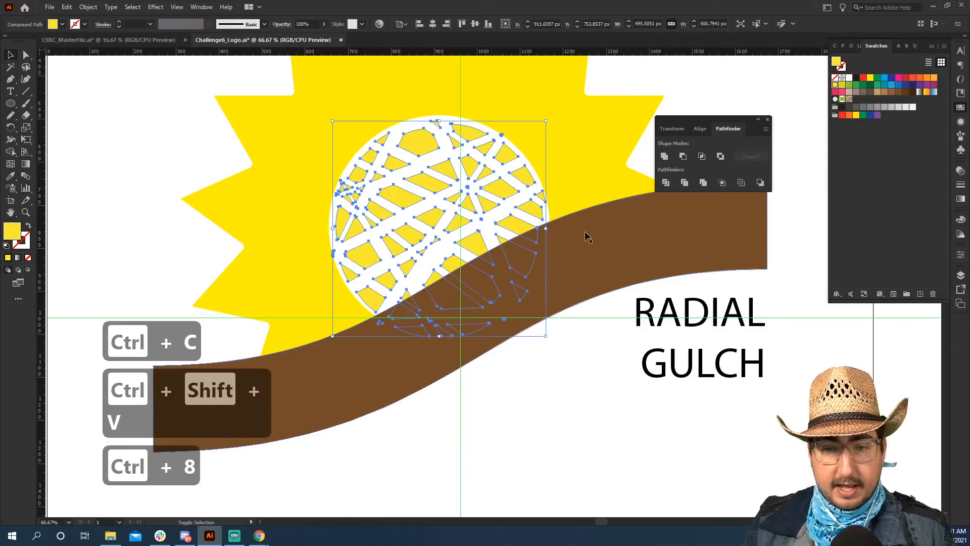
shift+click(585, 234)
click(683, 157)
click(572, 457)
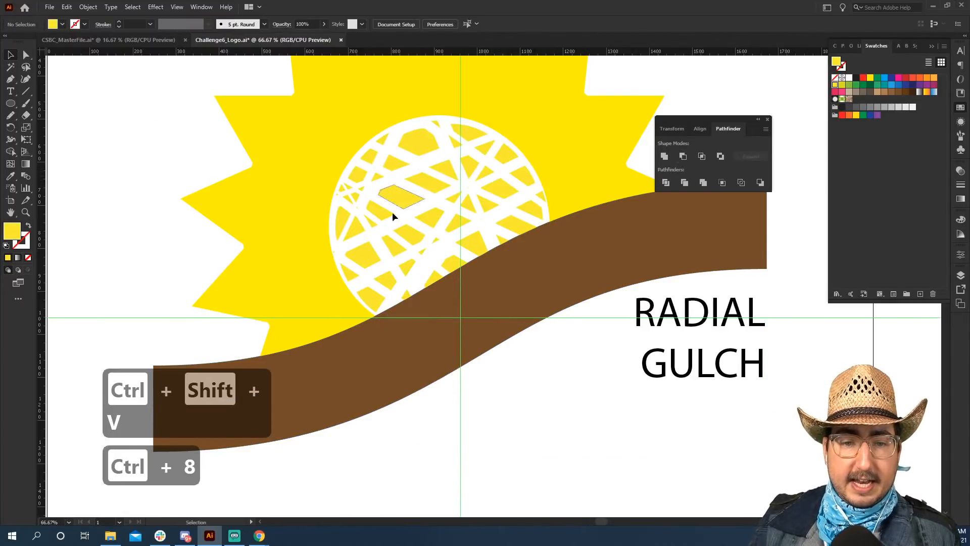
key(z)
alt+click(447, 259)
key(v)
click(495, 275)
key(r)
drag(536, 189, 632, 318)
key(ctrl+z)
key(v)
click(656, 248)
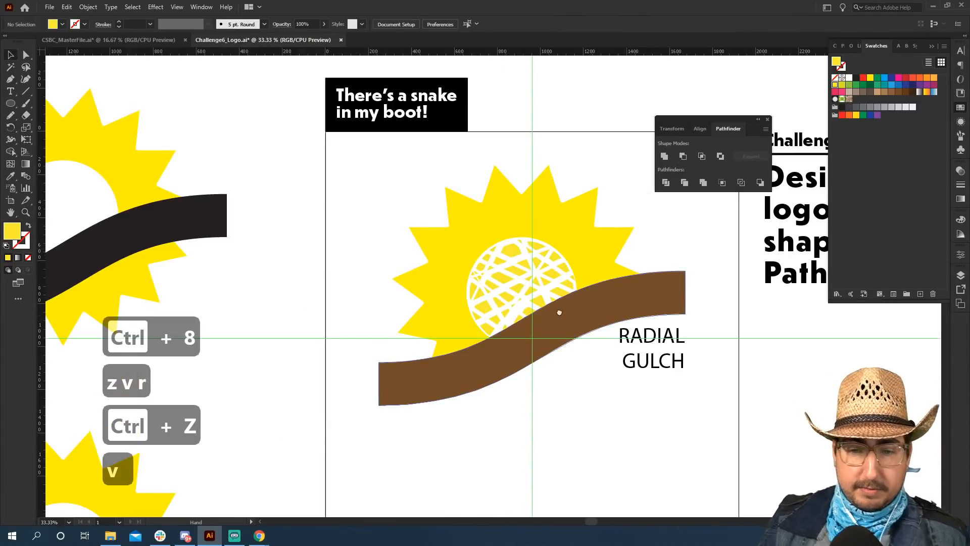
- Enlarge the RADIAL GULCH text below the brown S-curve to about 138 pt, keeping its right edge aligned with the curve's end
drag(566, 313, 479, 281)
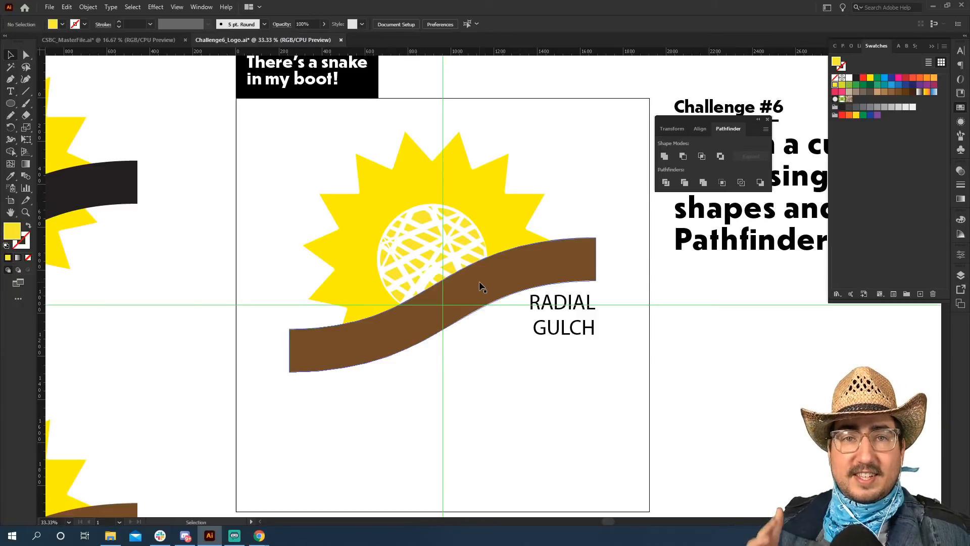
key(v)
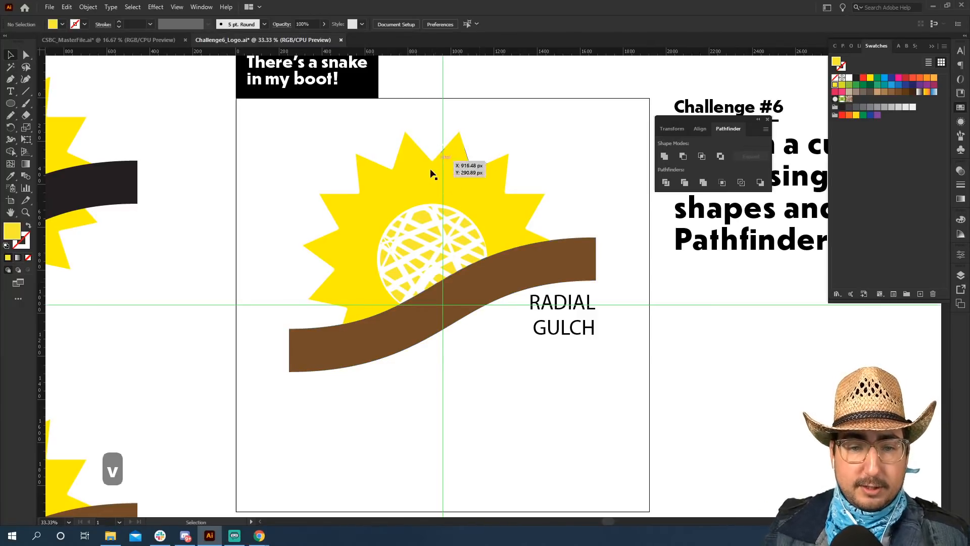
click(347, 199)
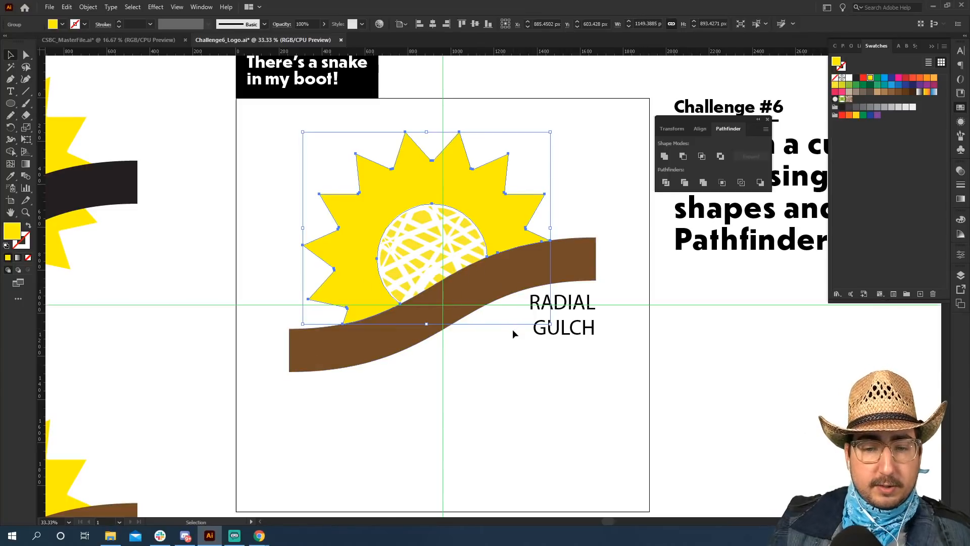
click(546, 331)
drag(530, 342, 551, 354)
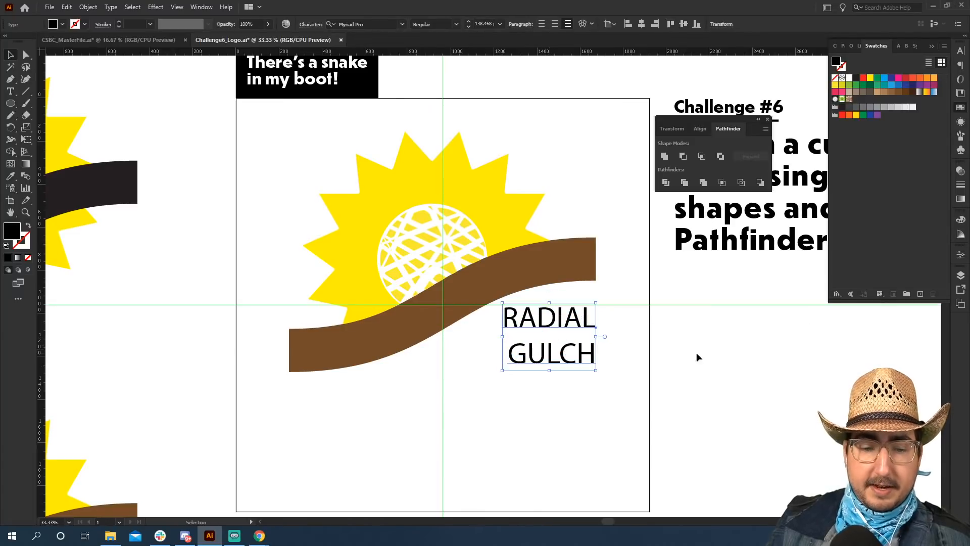
click(703, 357)
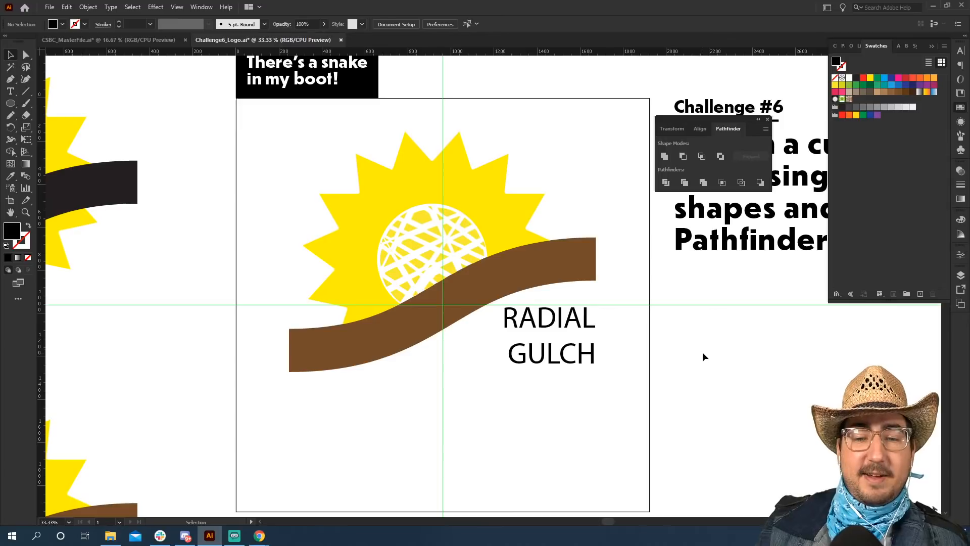
- Examine the logo and its earlier versions in Outline view, and return to the normal preview
key(z)
alt+click(562, 353)
drag(564, 354, 542, 370)
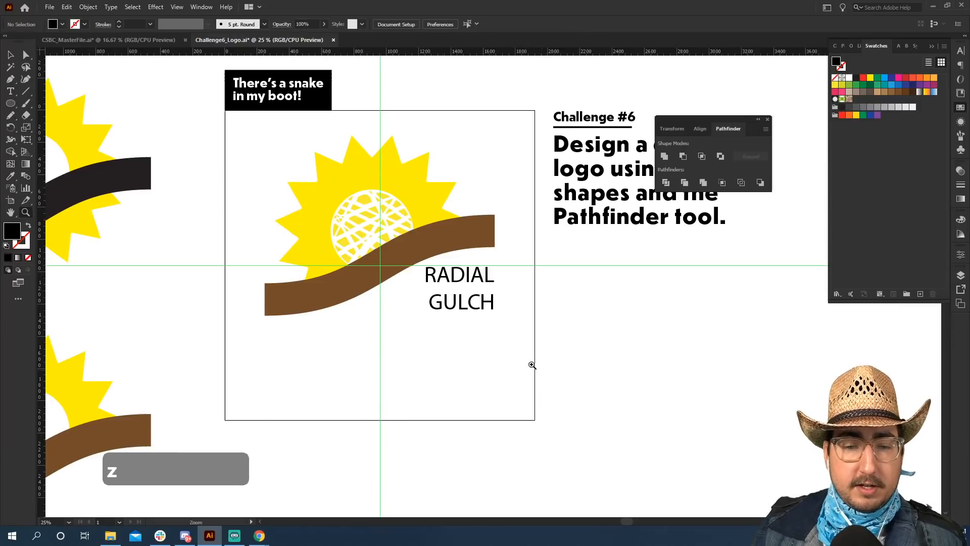
drag(362, 332, 500, 332)
drag(300, 347, 382, 304)
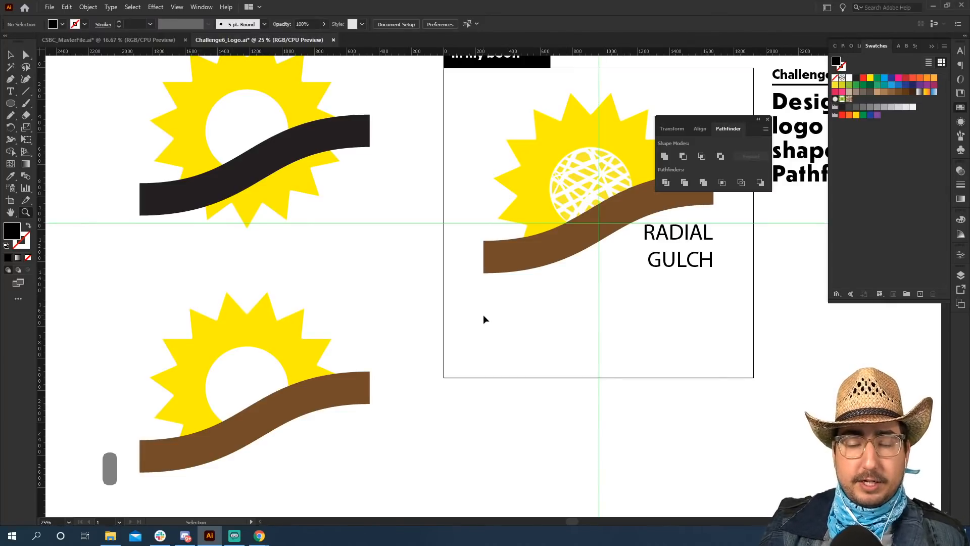
key(ctrl+y)
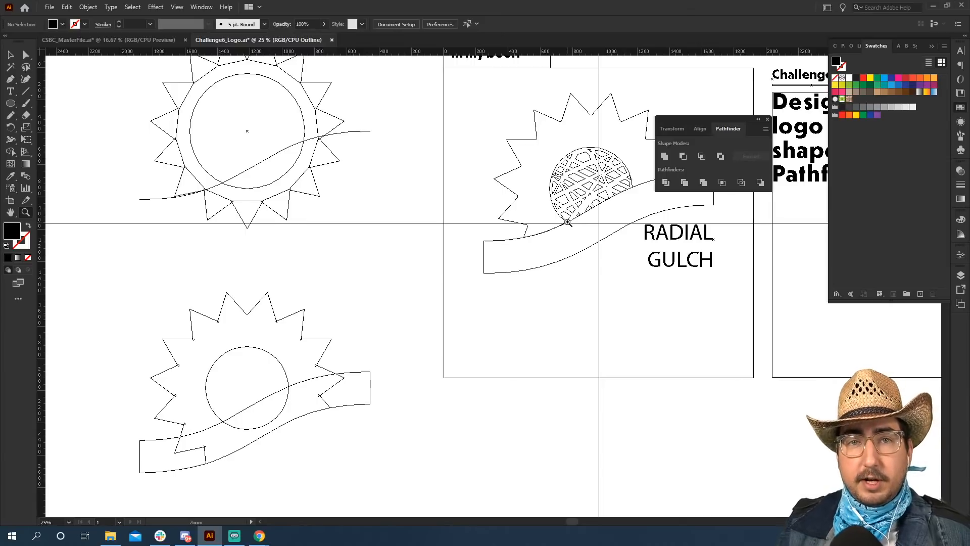
key(ctrl+y)
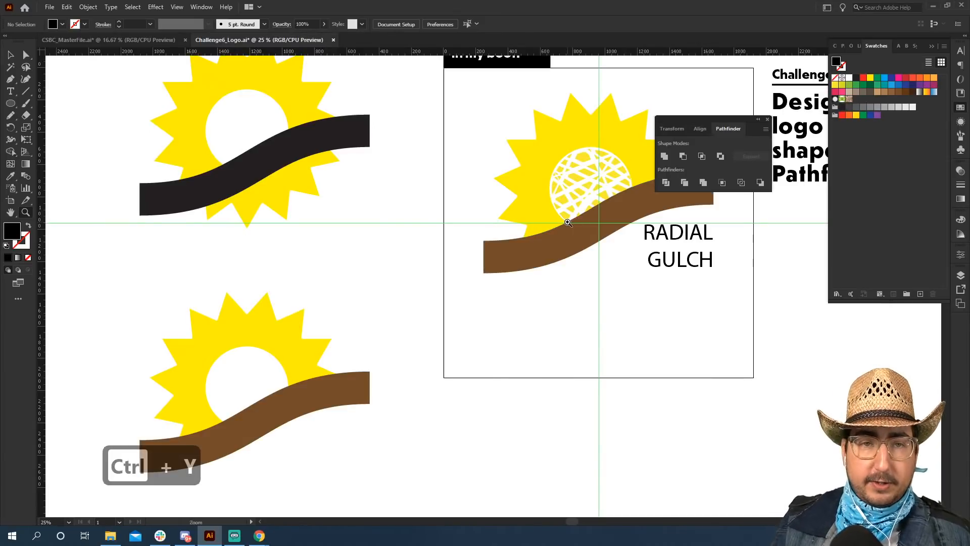
- Duplicate the plain yellow sun with the brown S-curve into the empty canvas on its left
key(v)
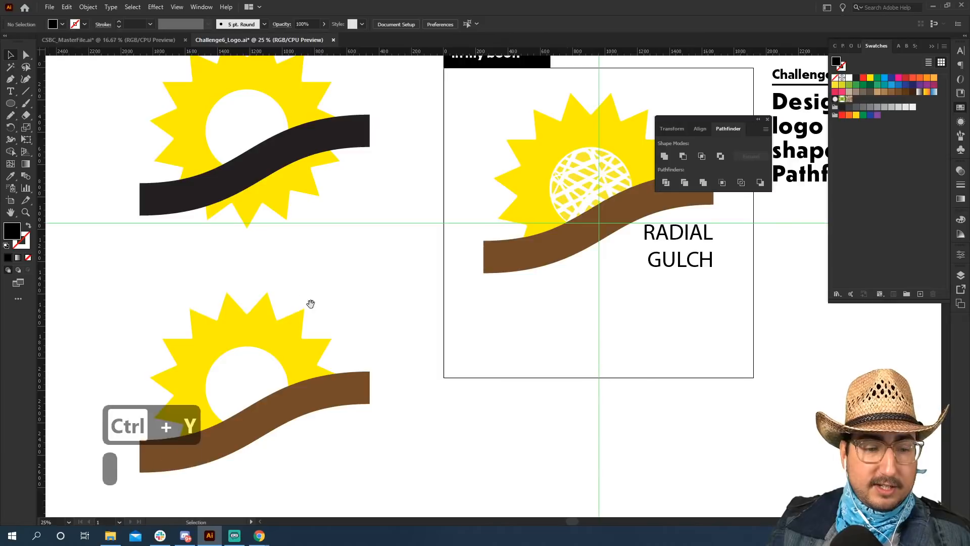
drag(311, 303, 357, 446)
drag(458, 421, 605, 389)
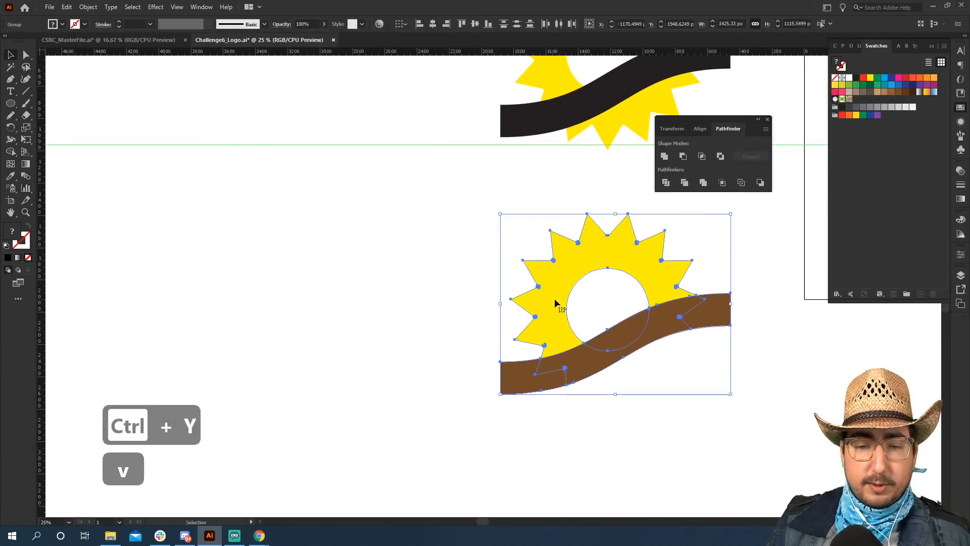
drag(555, 302, 250, 303)
click(444, 237)
- Fill both the sun and the S-curve of the duplicate logo with the black swatch
key(m)
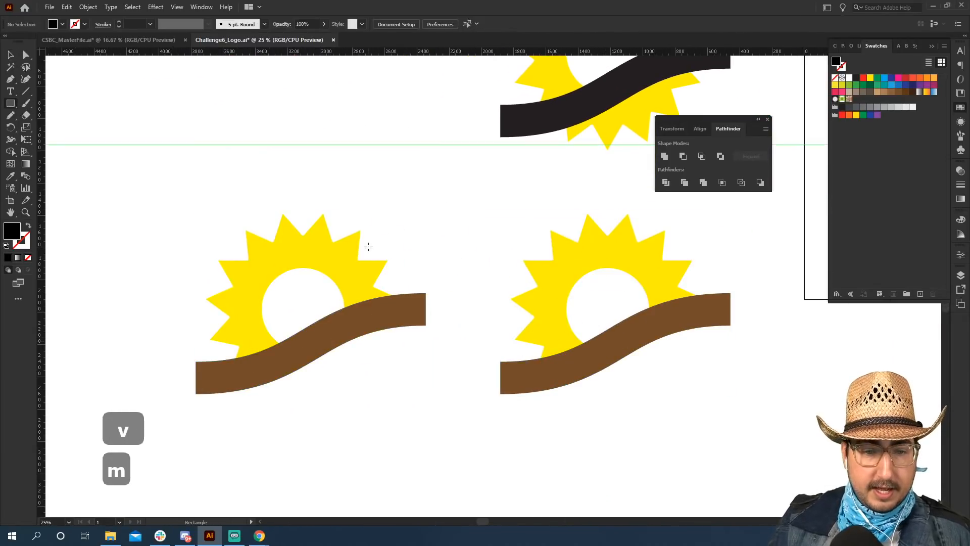
key(v)
drag(410, 223, 329, 399)
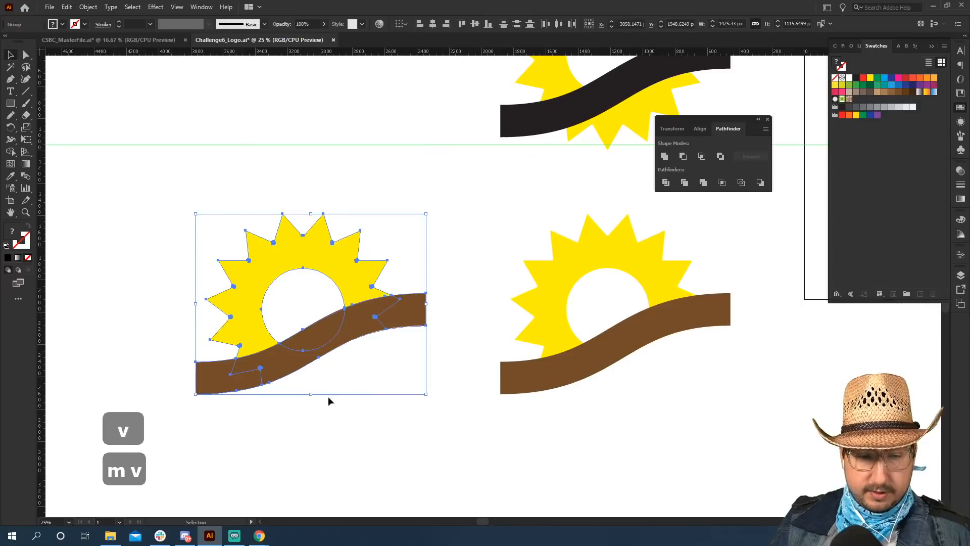
click(858, 79)
click(431, 220)
- Copy the black logo straight below itself and place a black rectangle of about 1828 by 1431 px behind the copy
drag(431, 219, 450, 94)
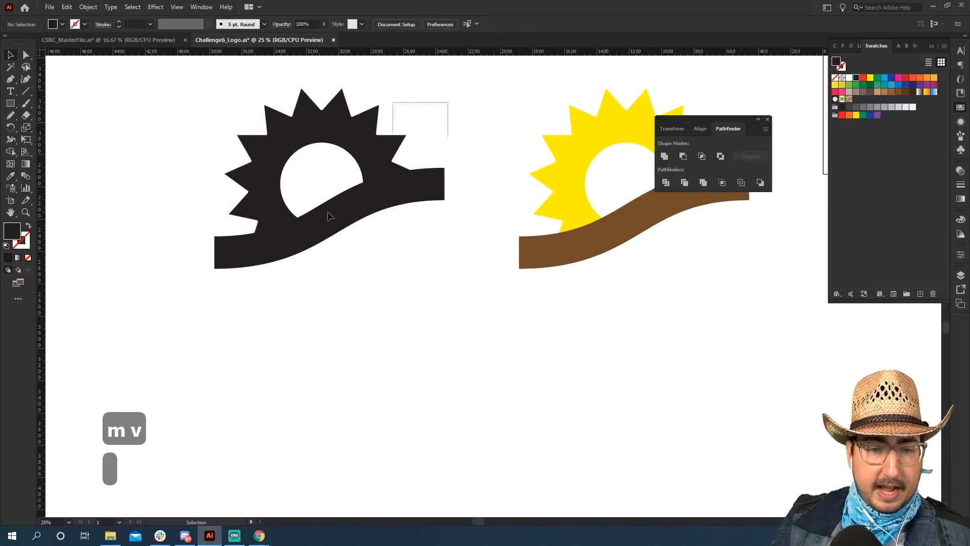
drag(328, 217, 331, 461)
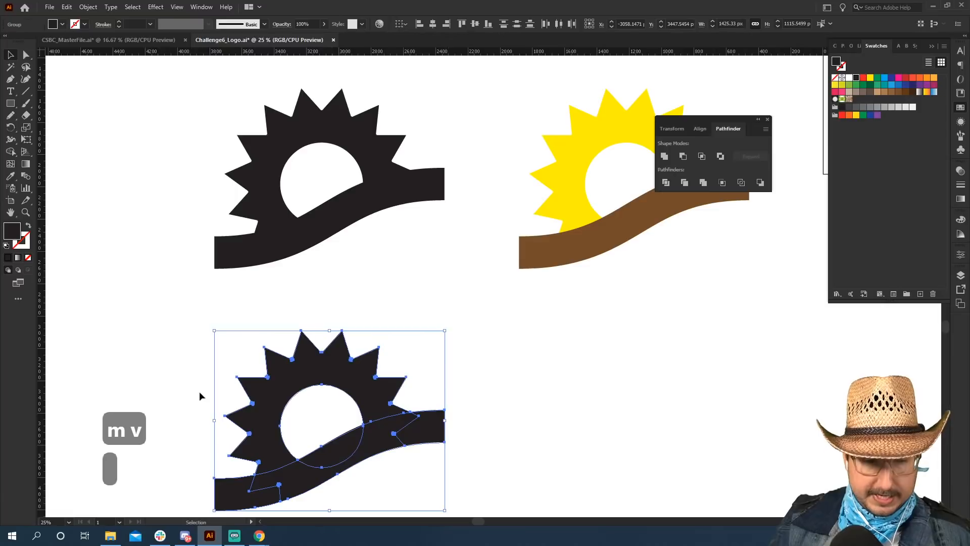
key(m)
drag(173, 301, 470, 485)
key(ctrl+shift+bracketleft)
key(v)
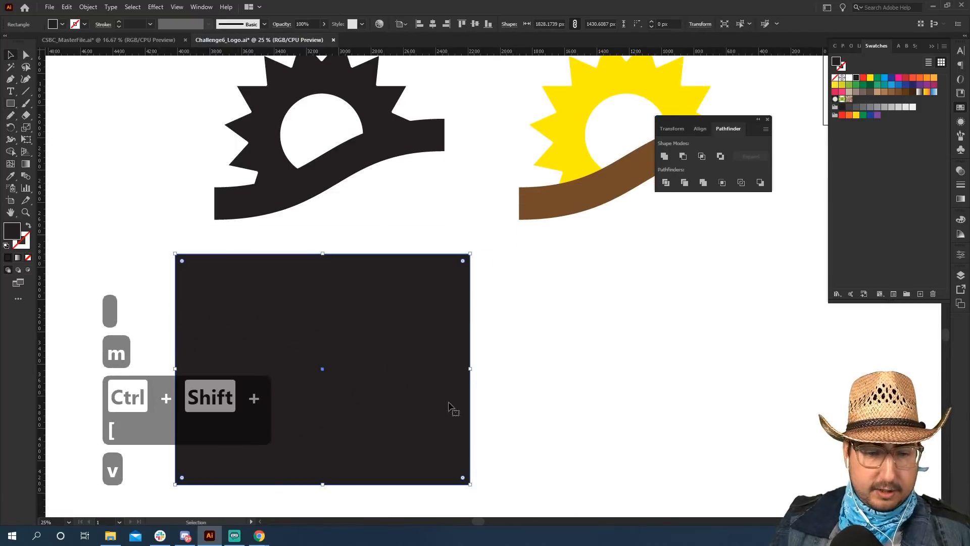
- Recolour the logo on the black rectangle white by sampling the blank canvas with the Eyedropper
click(424, 379)
key(i)
click(570, 344)
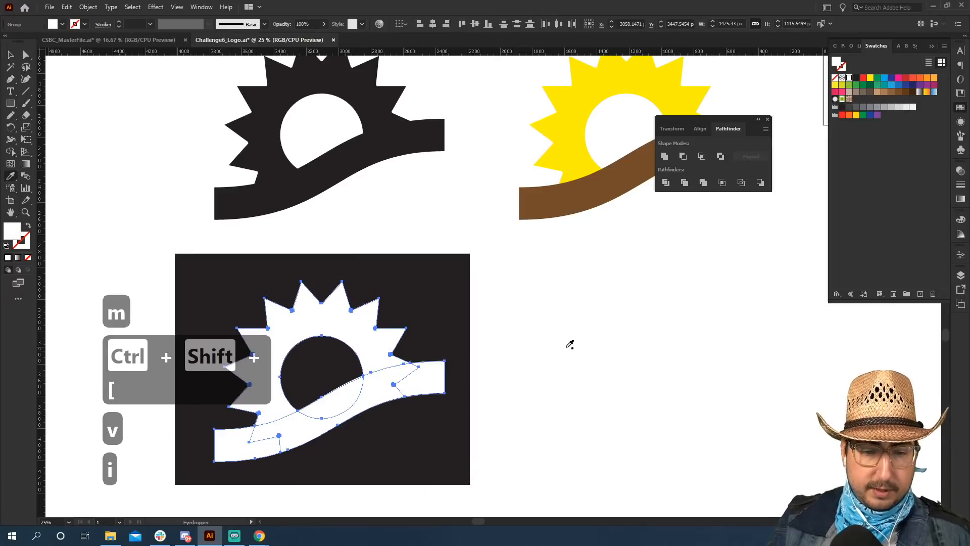
key(v)
click(559, 354)
key(z)
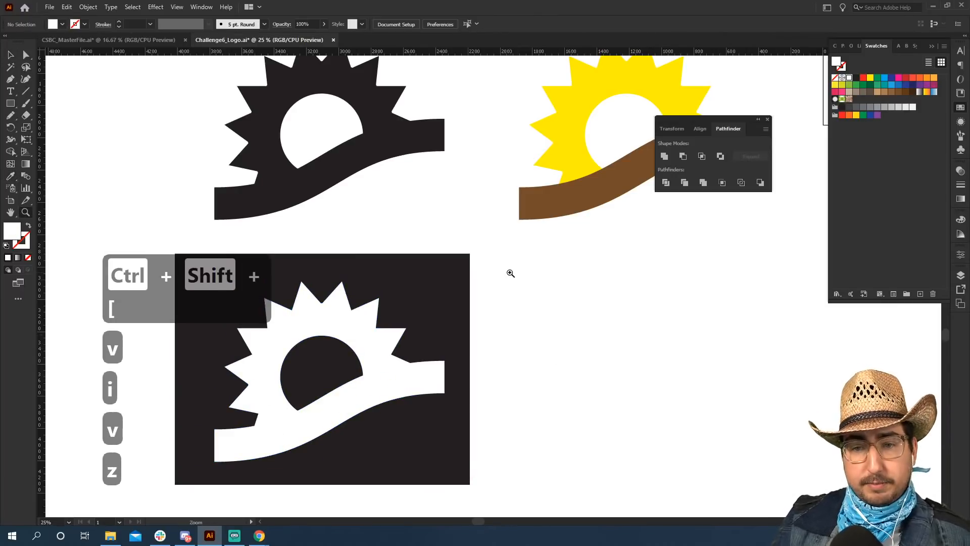
alt+click(510, 273)
drag(553, 338, 526, 352)
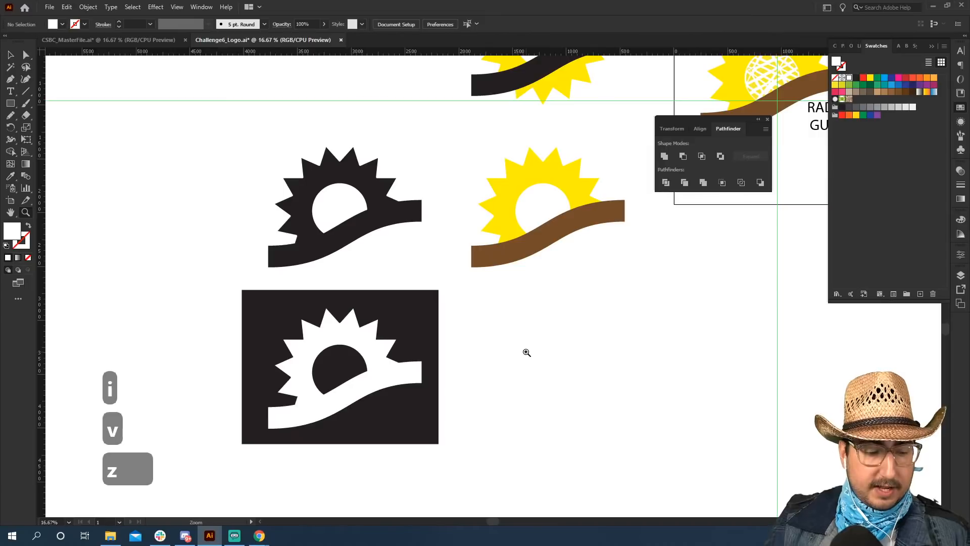